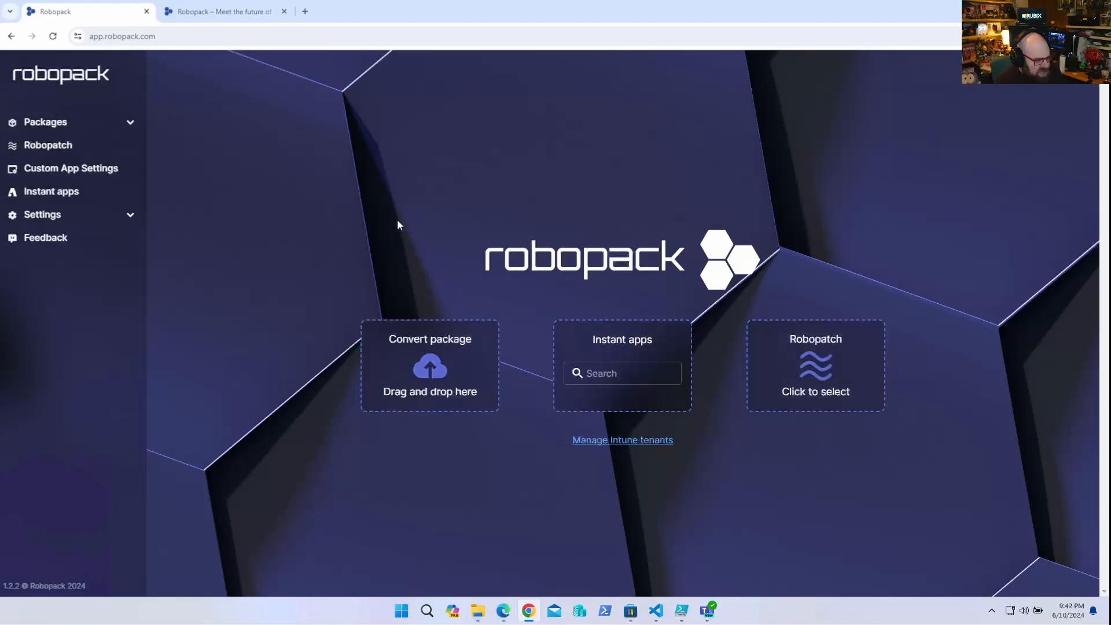
# Open the Intune tenant management page
pyautogui.click(620, 441)
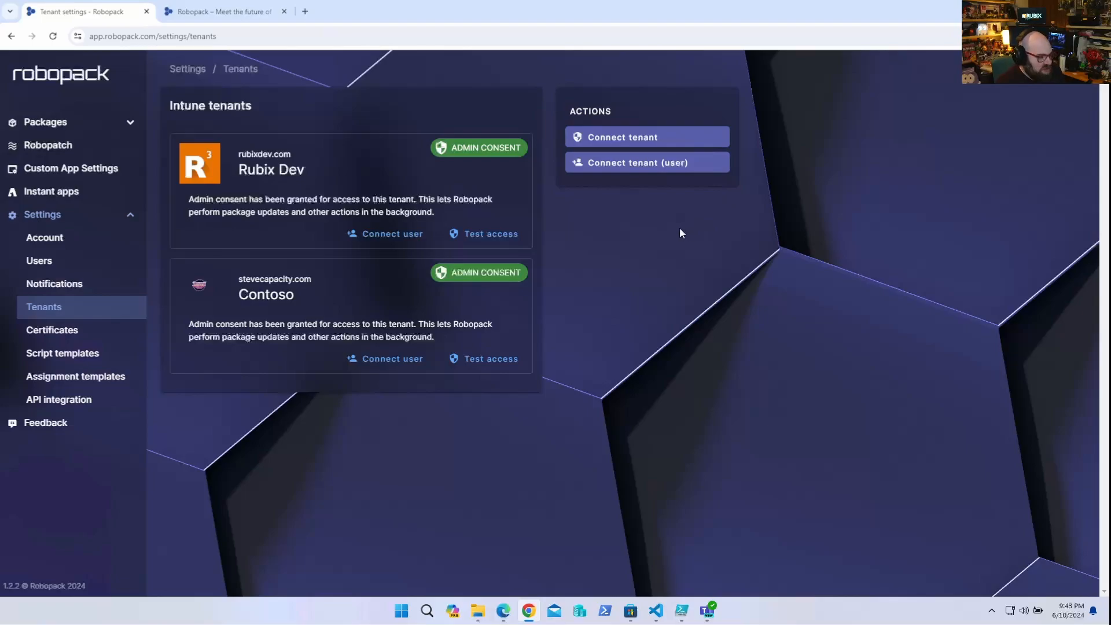
# Switch to the Microsoft Entra admin center and view the API permissions of the AuditLog App Reg app registration
pyautogui.hotkey('alt', 'Tab')
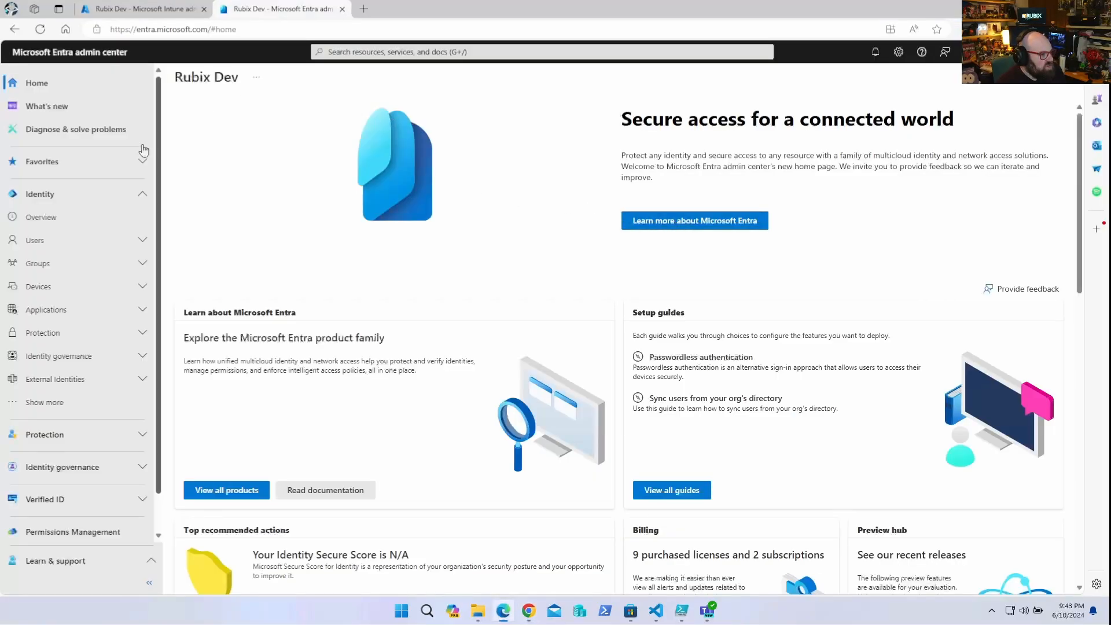
pyautogui.click(79, 310)
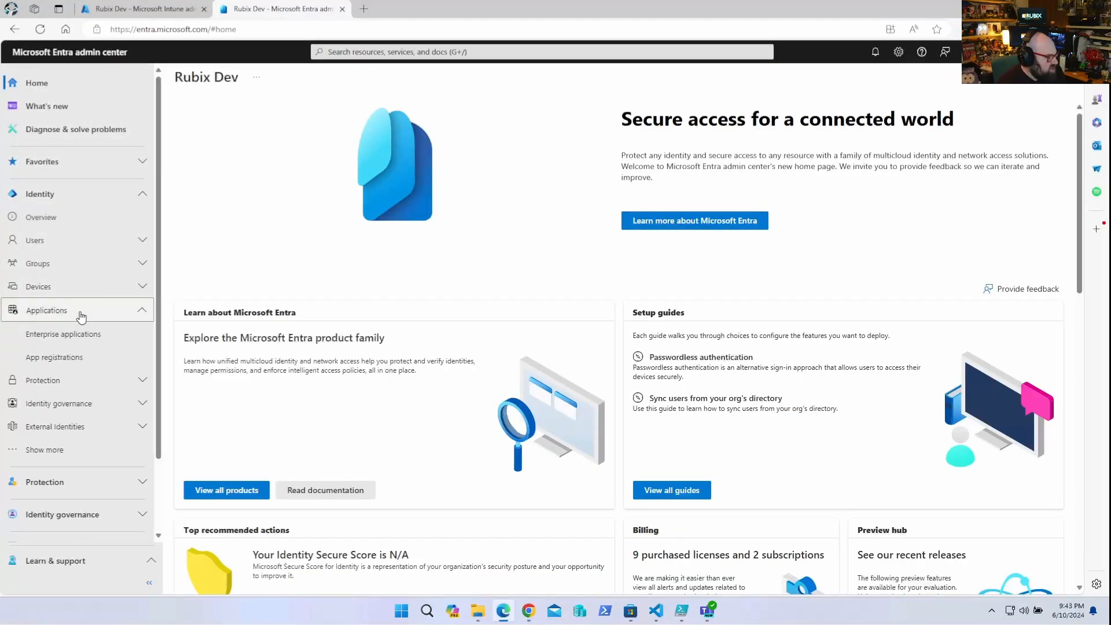
pyautogui.click(90, 335)
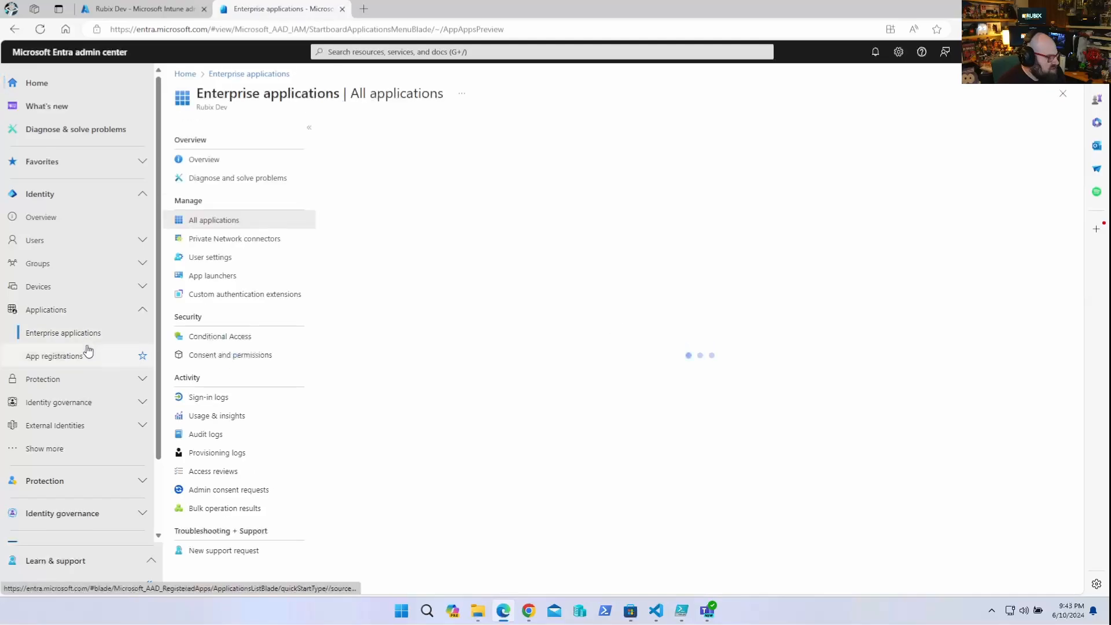
pyautogui.click(85, 358)
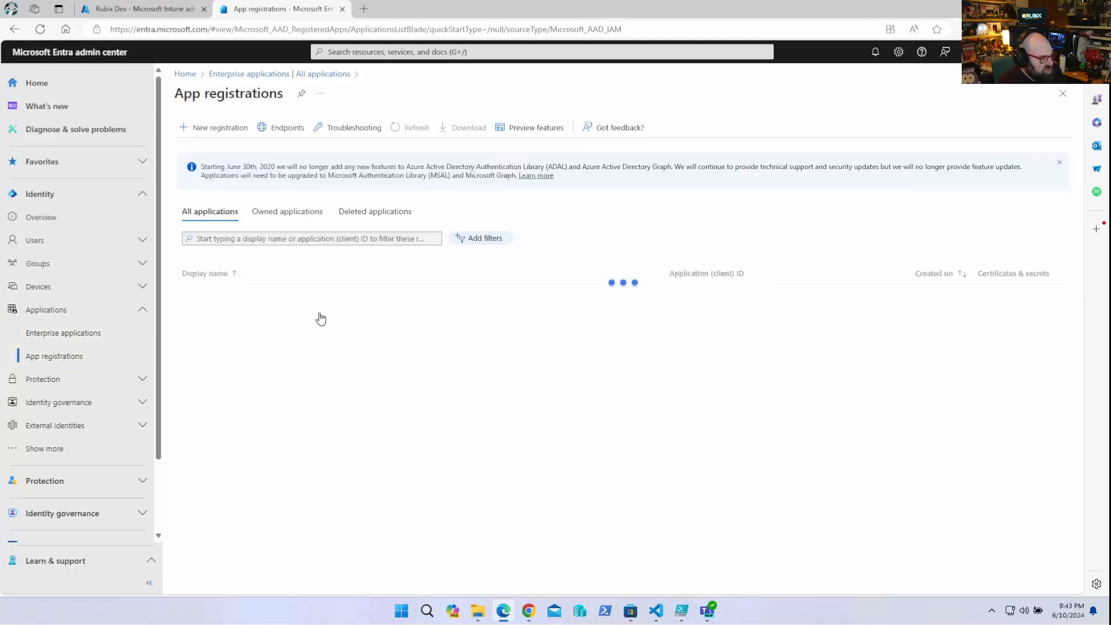
pyautogui.click(197, 212)
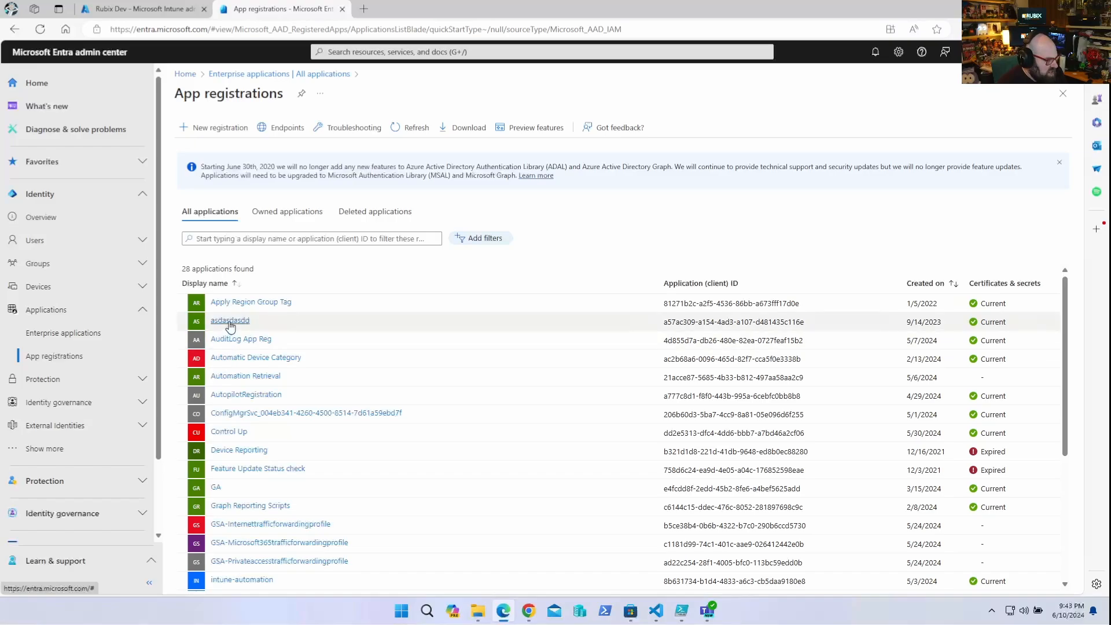
pyautogui.click(236, 339)
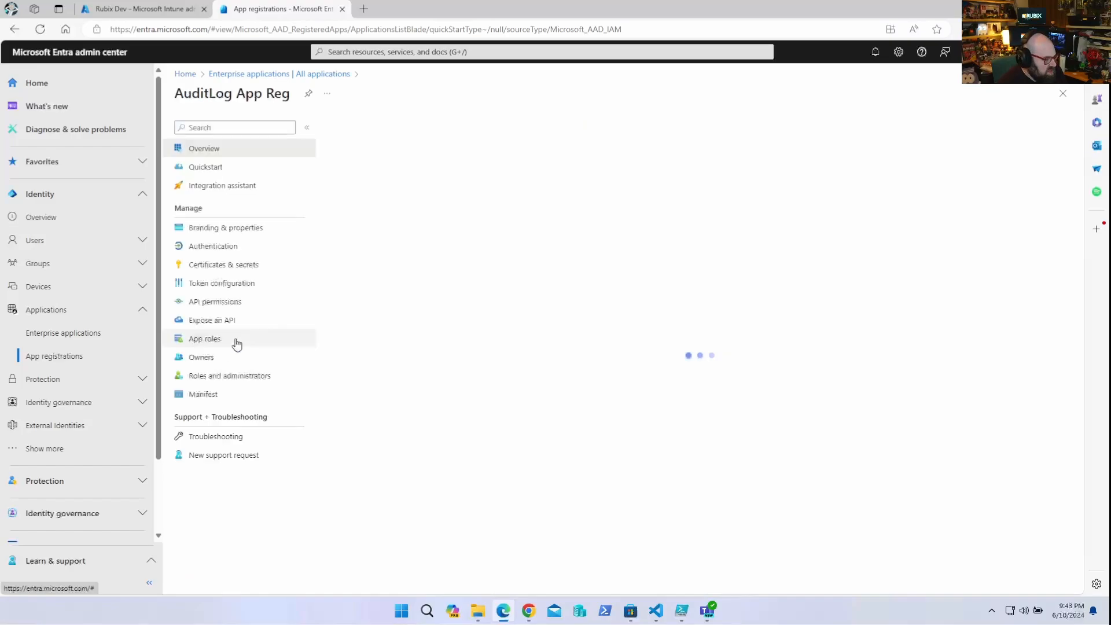
pyautogui.click(215, 302)
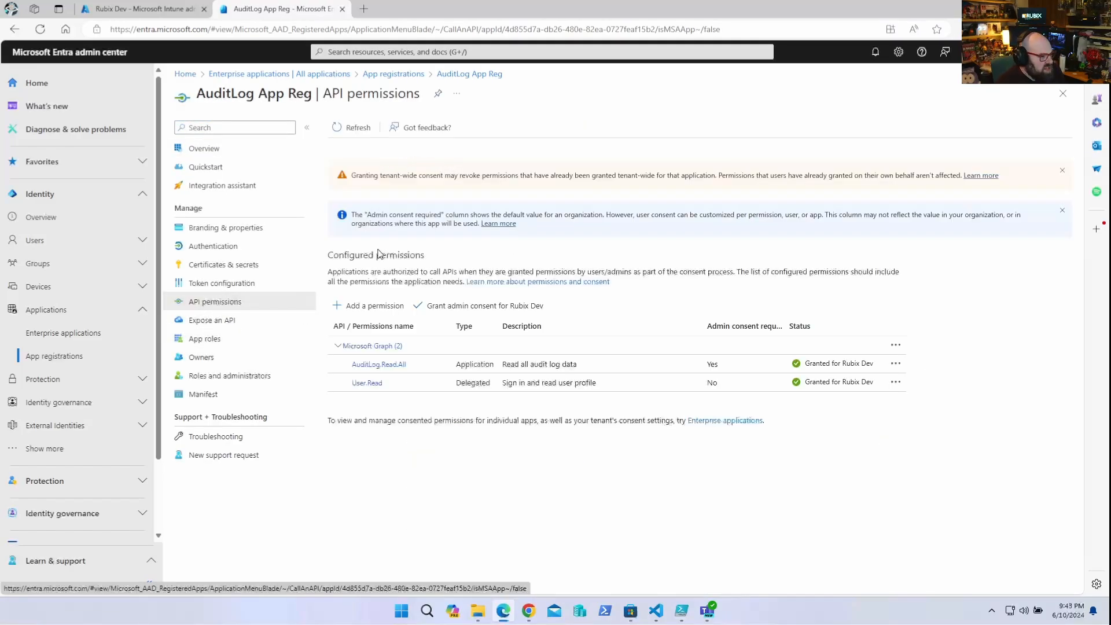
# Start a Microsoft Graph permission request for AuditLog App Reg to view its permission types, checking back against Robopack's tenants page
pyautogui.click(370, 309)
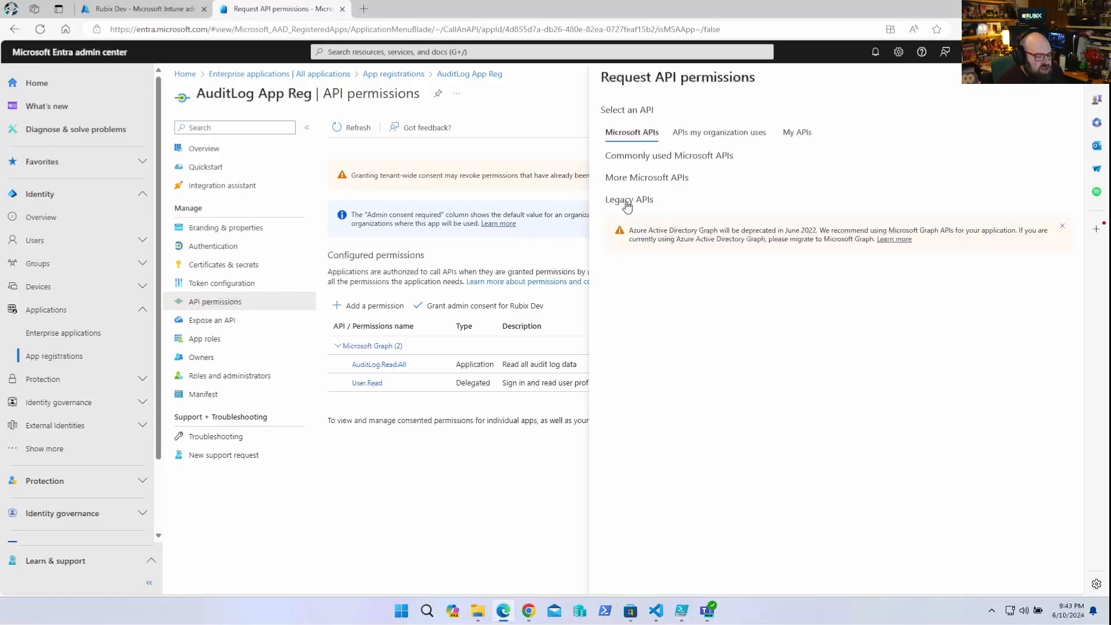
pyautogui.click(676, 200)
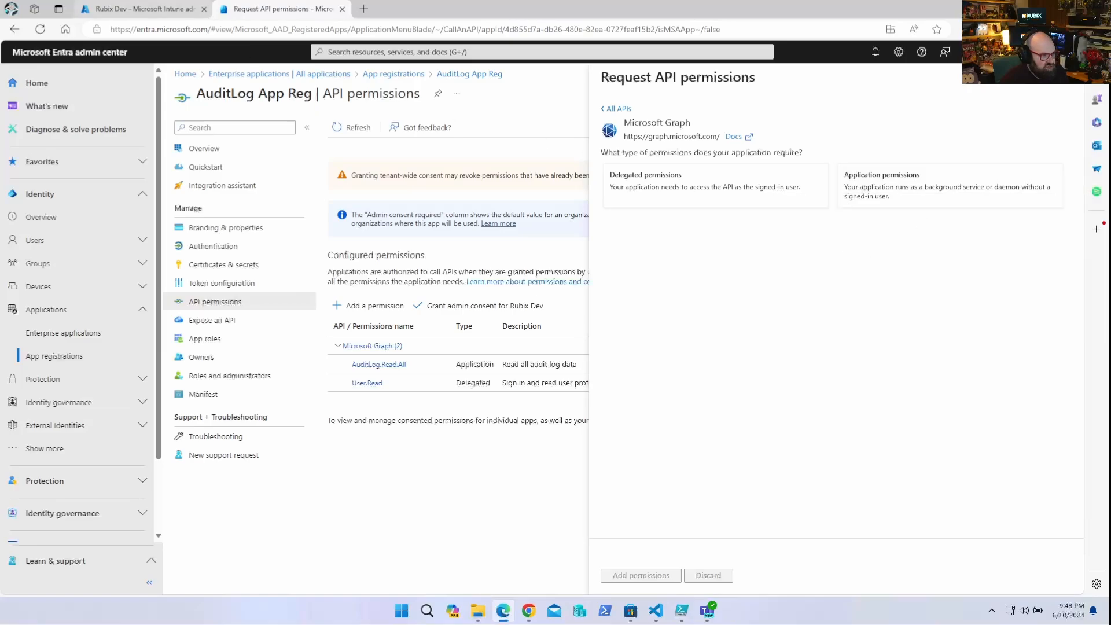
pyautogui.hotkey('alt', 'Tab')
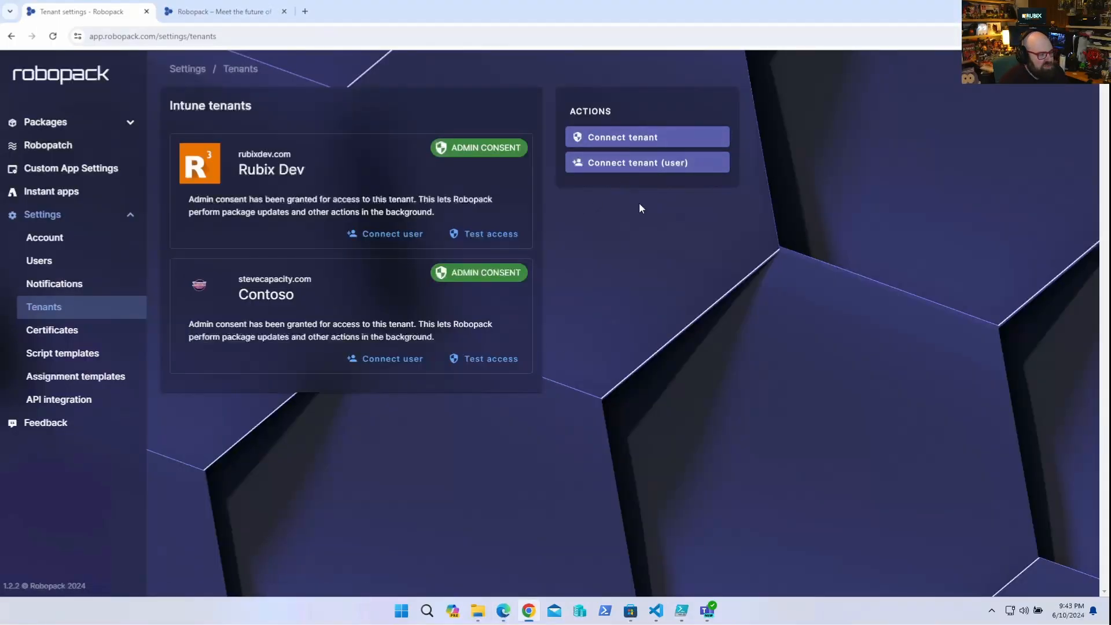
pyautogui.hotkey('alt', 'Tab')
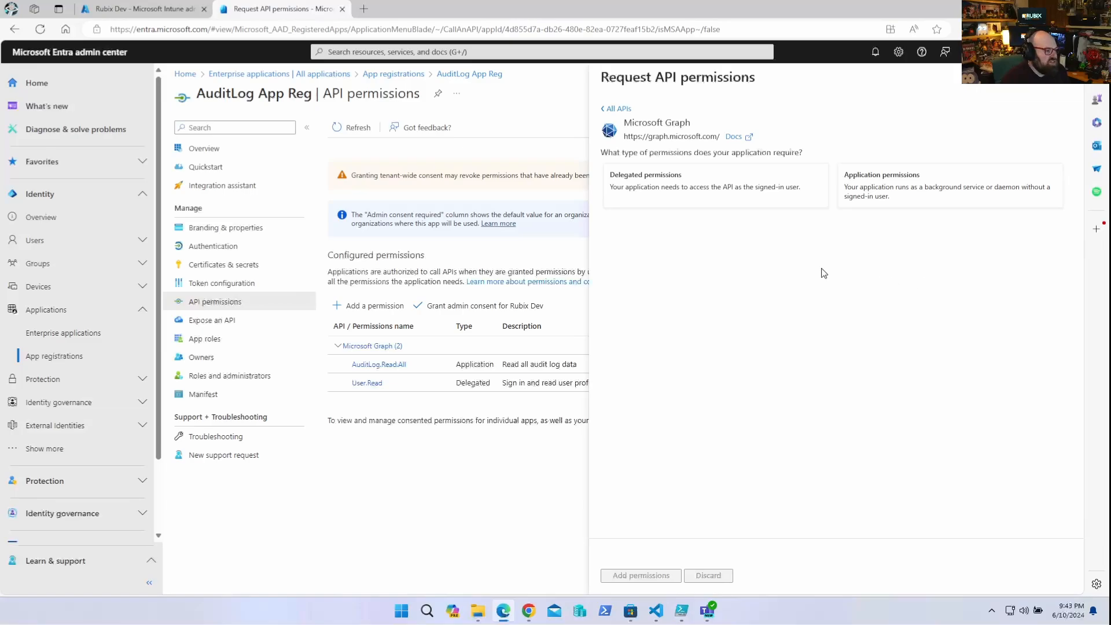
# Find the Robopack enterprise application and examine the permissions granted to it by admin consent
pyautogui.click(44, 334)
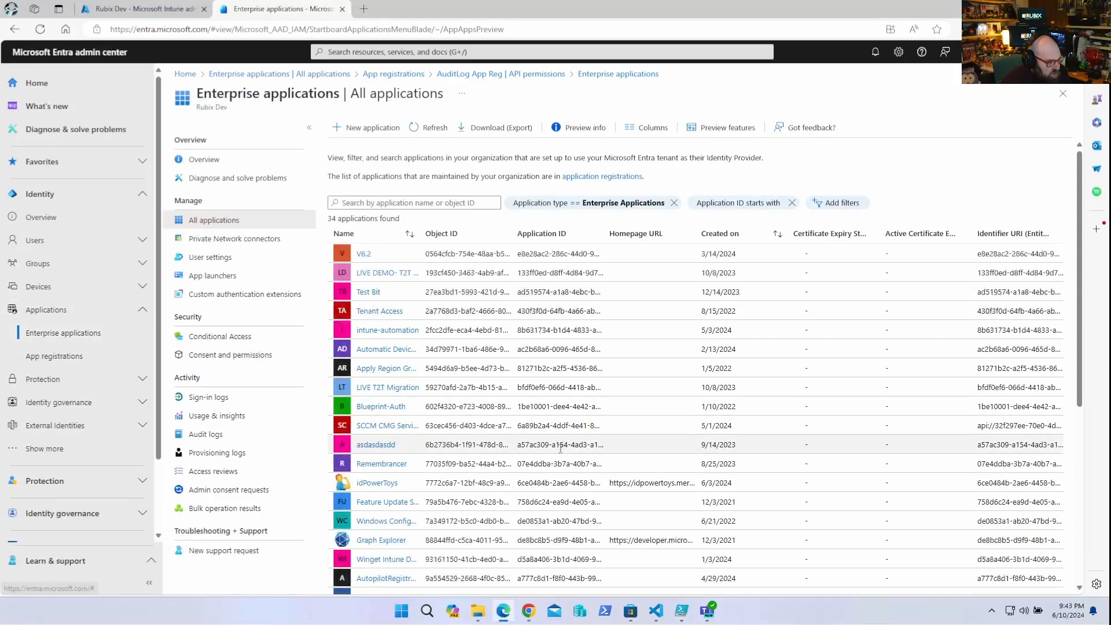
pyautogui.scroll(-5, 560, 449)
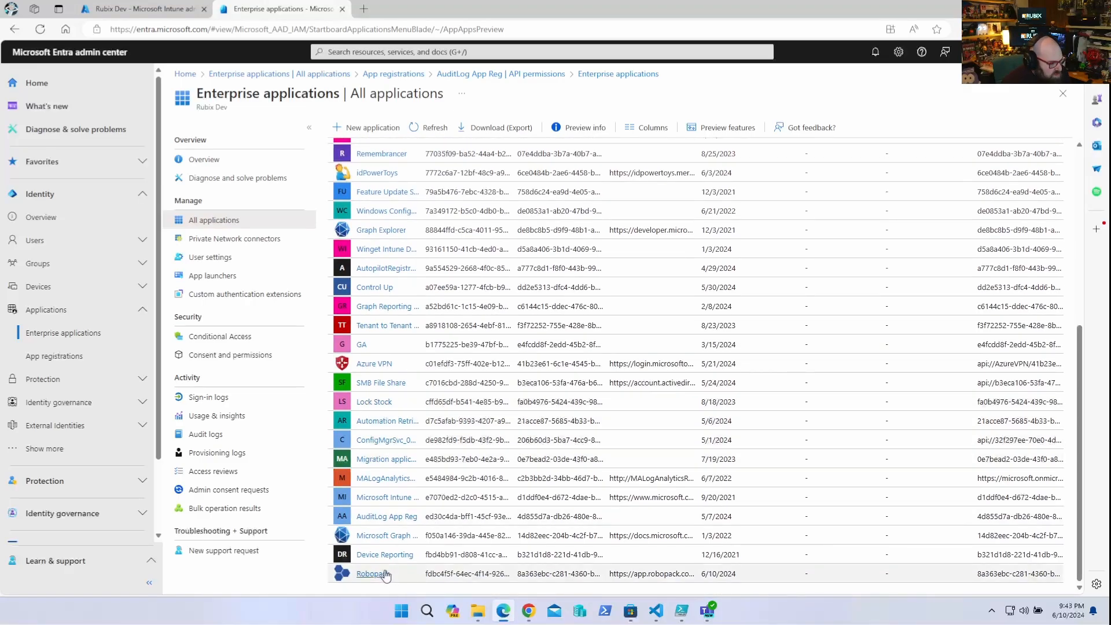
pyautogui.click(382, 576)
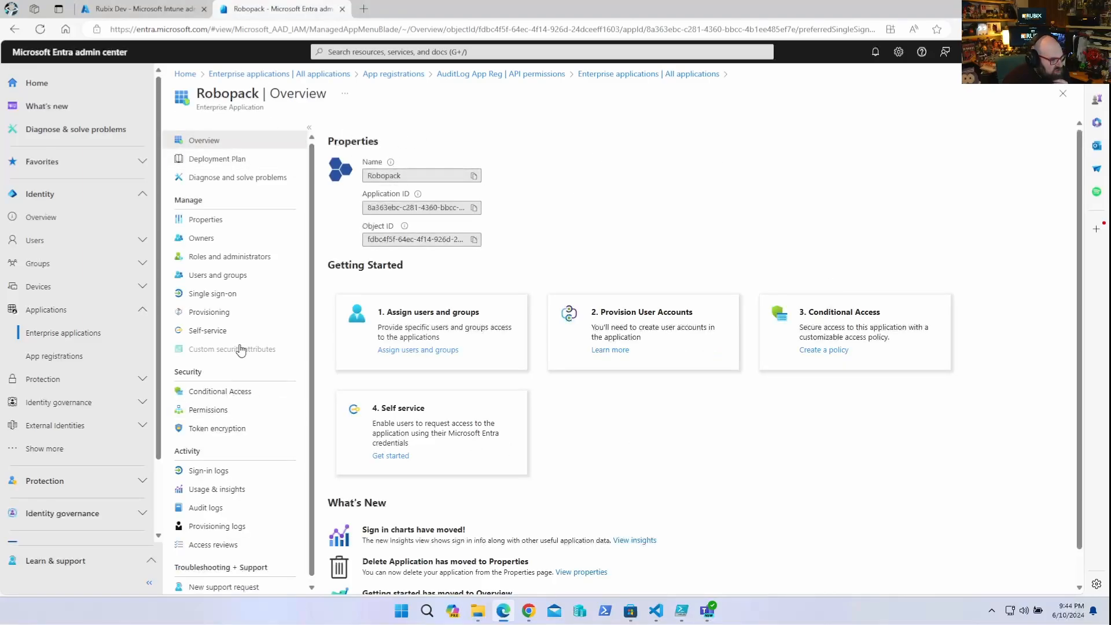
pyautogui.click(219, 409)
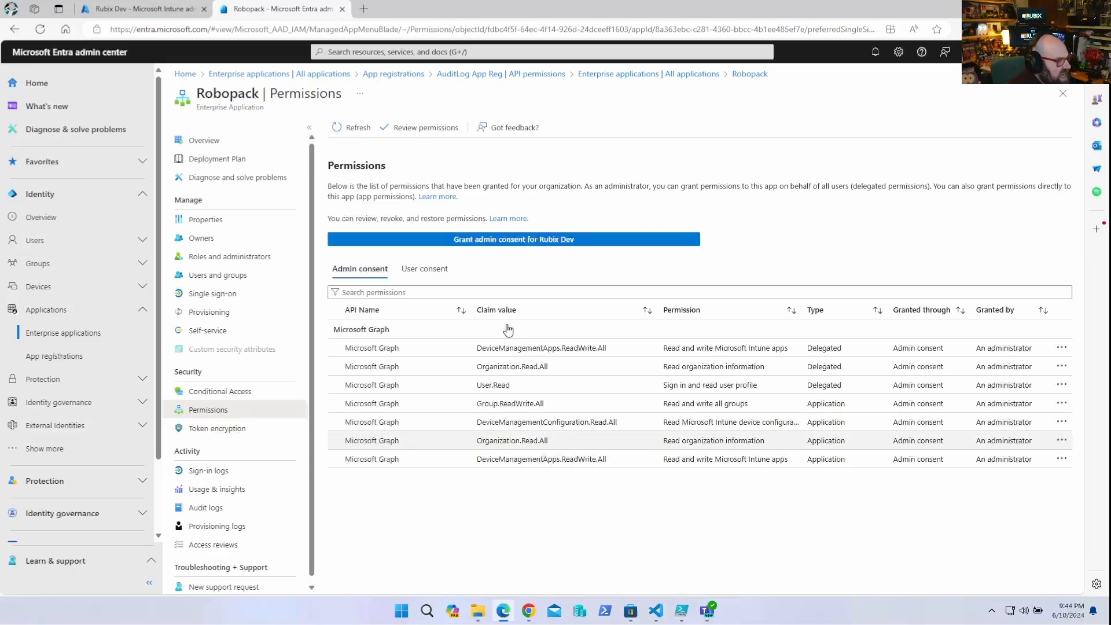
# Switch to Robopack, connect another tenant using the signed-in Microsoft account, and accept the requested permissions for the organization
pyautogui.click(528, 610)
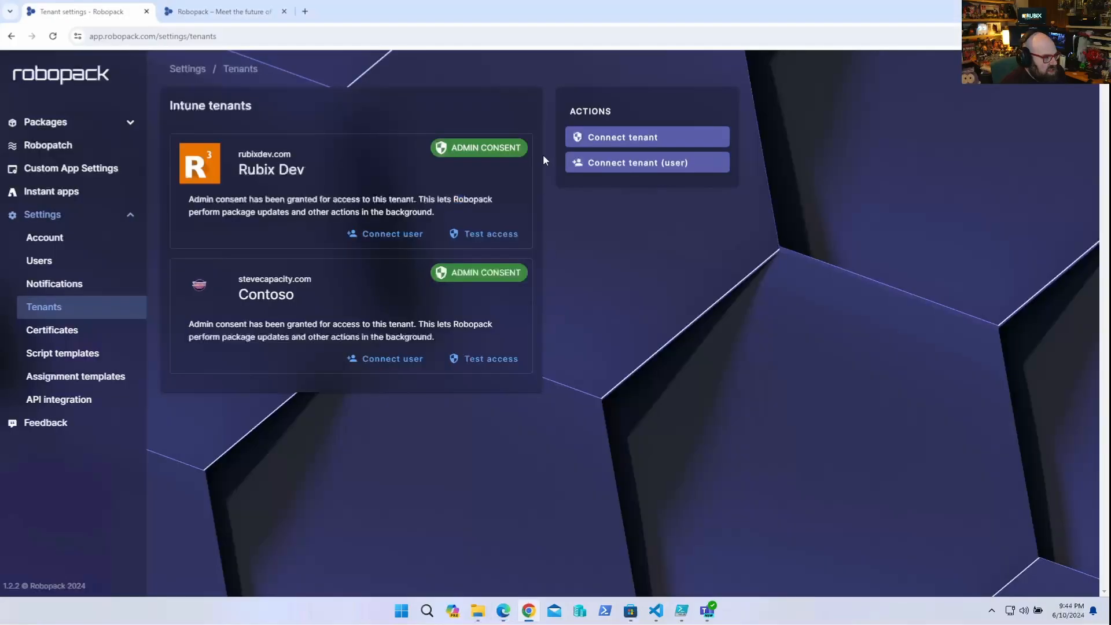
pyautogui.click(624, 139)
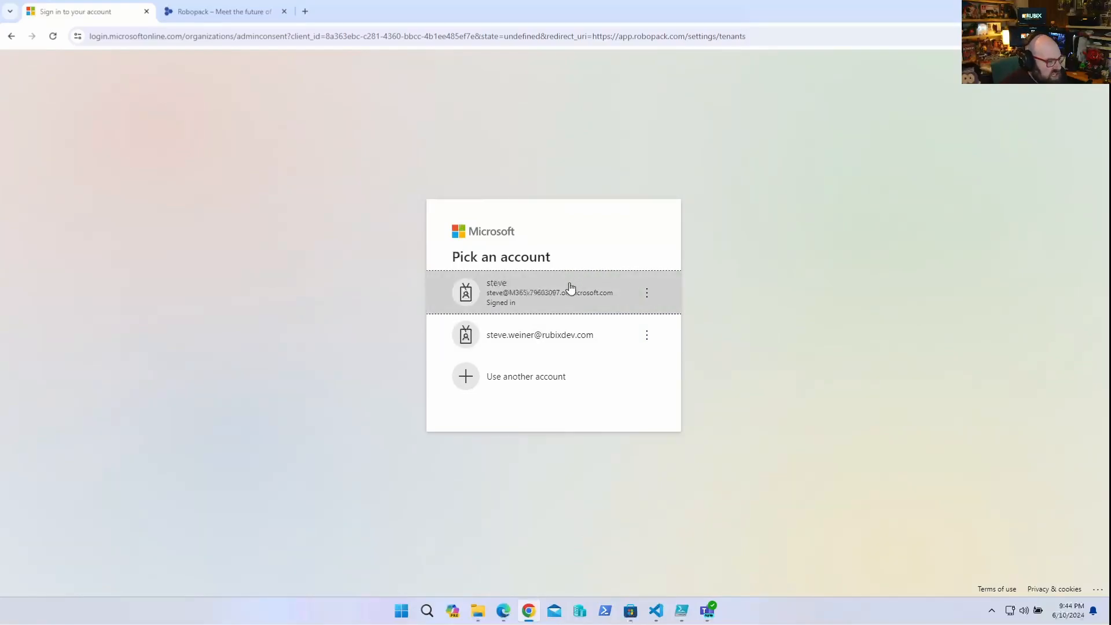
pyautogui.click(569, 288)
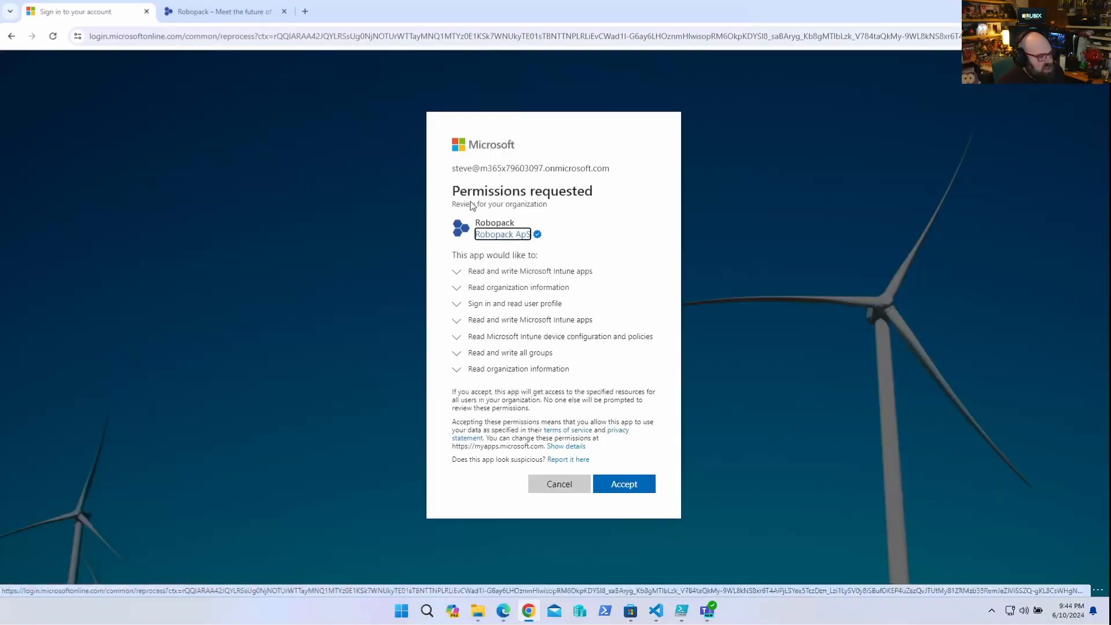
pyautogui.click(647, 490)
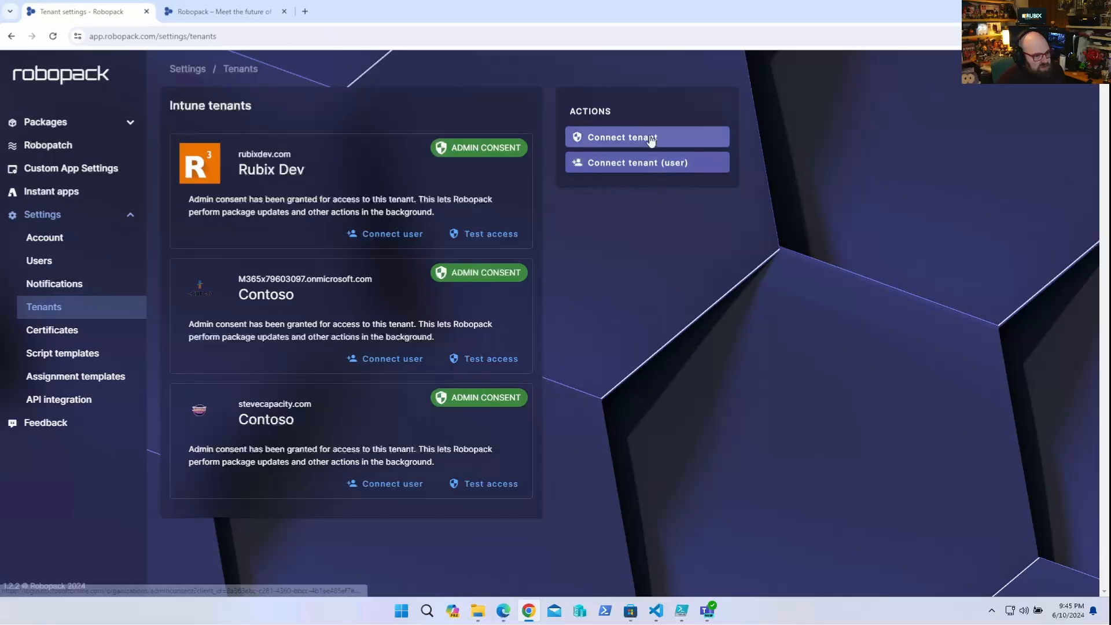
# Return to the Robopack home page and add the Adobe Reader DC folder from Intune App sources for package conversion
pyautogui.moveTo(681, 610)
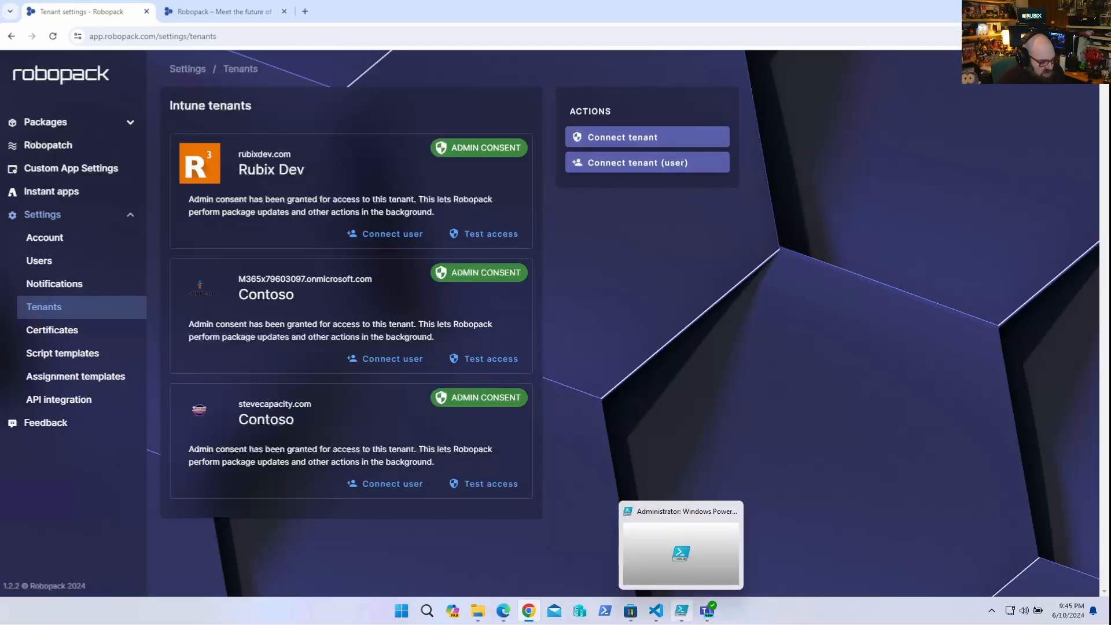
pyautogui.click(61, 74)
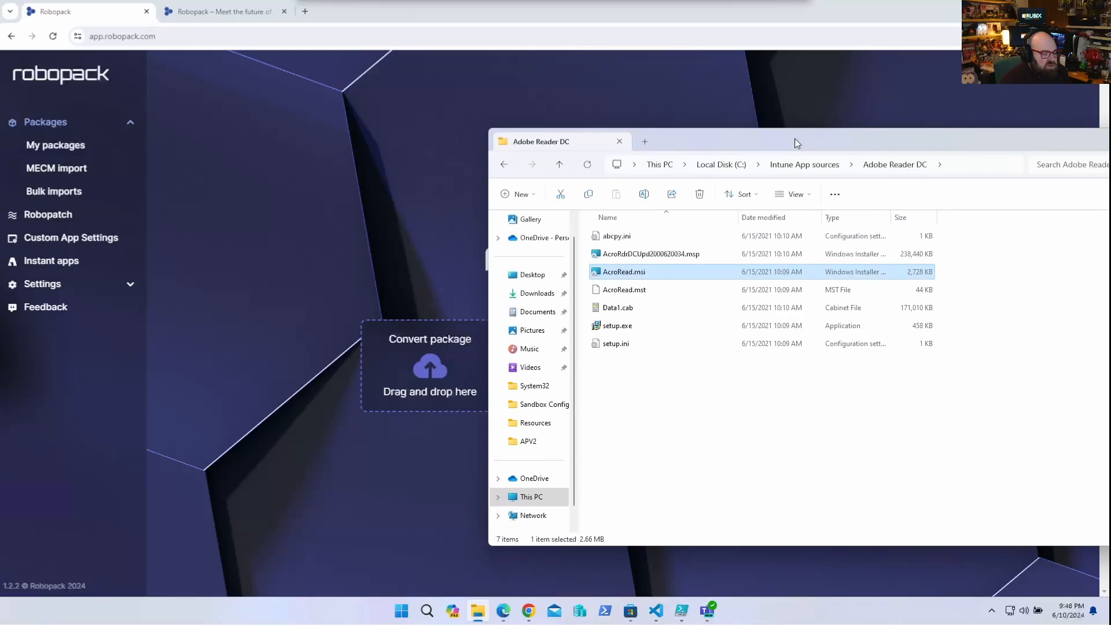
pyautogui.moveTo(795, 139); pyautogui.dragTo(812, 150)
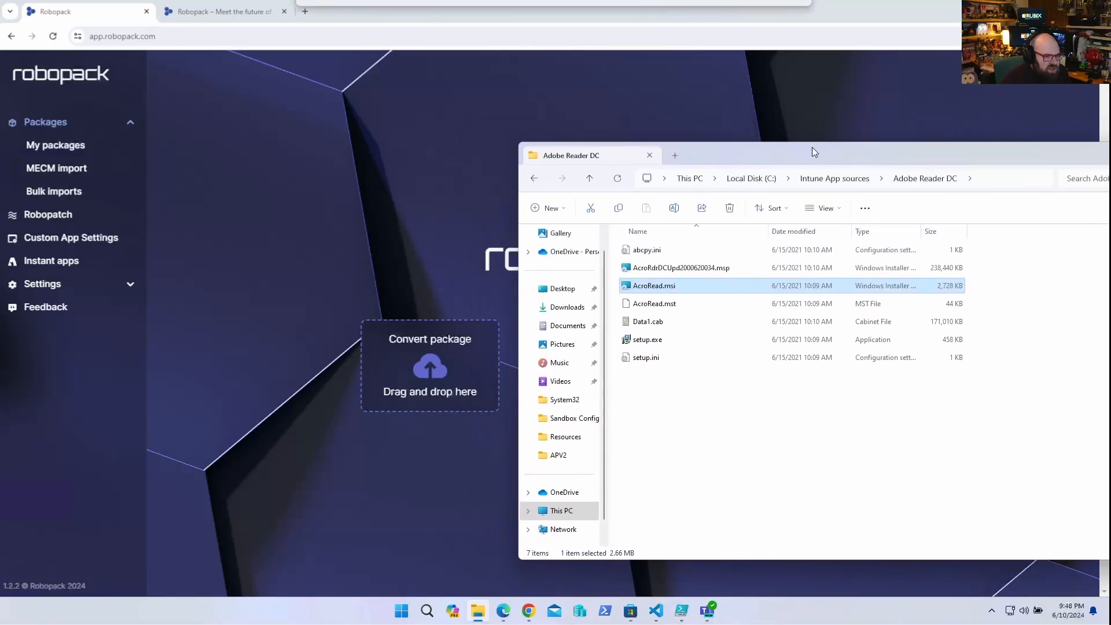
pyautogui.click(857, 179)
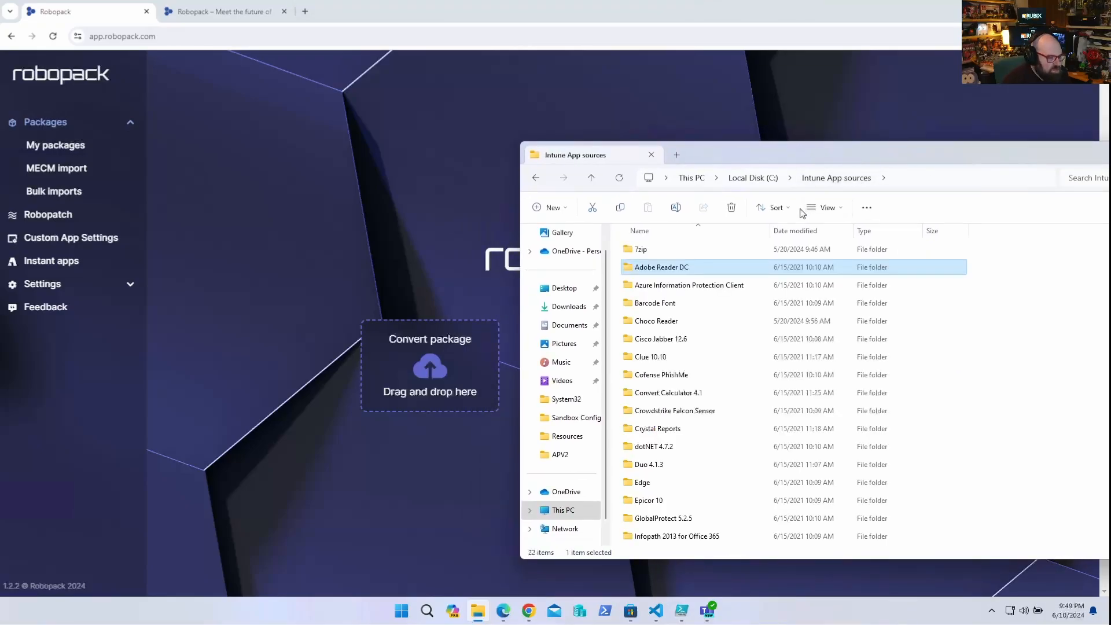
pyautogui.doubleClick(677, 269)
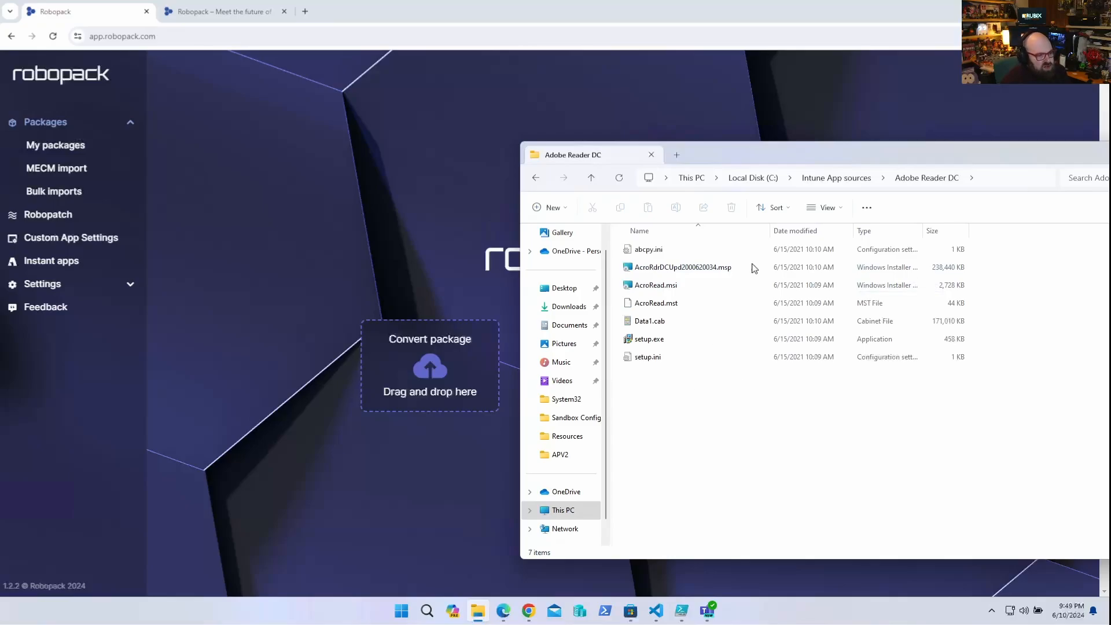
pyautogui.click(811, 180)
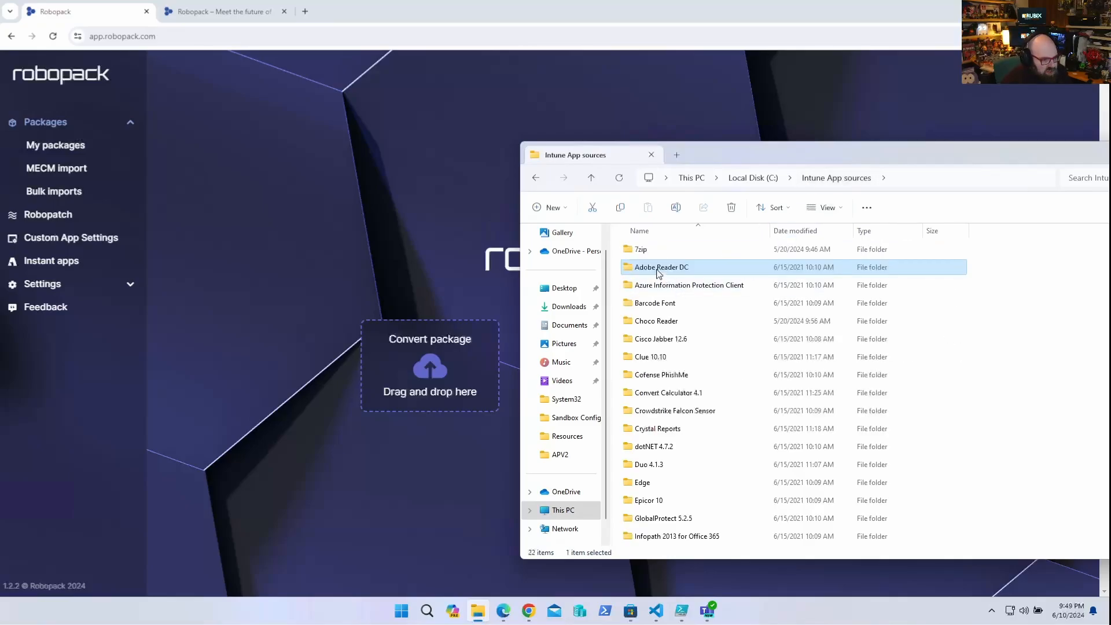
pyautogui.moveTo(502, 282); pyautogui.dragTo(440, 352)
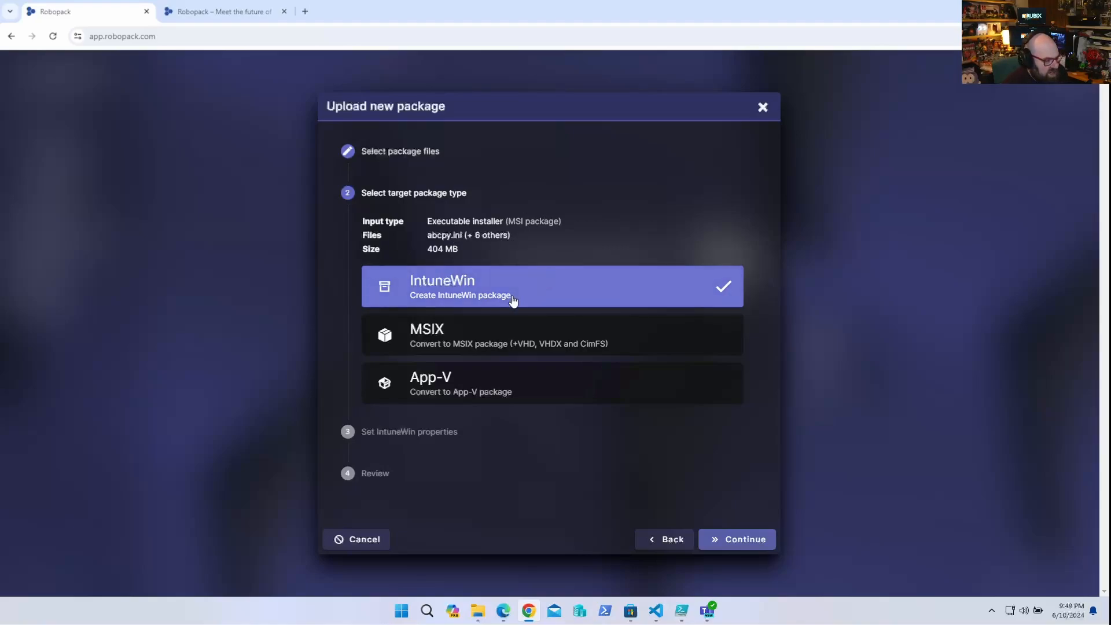
# Try the MSIX and App-V package types, settle on IntuneWin as the target, and continue to its properties
pyautogui.click(470, 329)
pyautogui.click(501, 394)
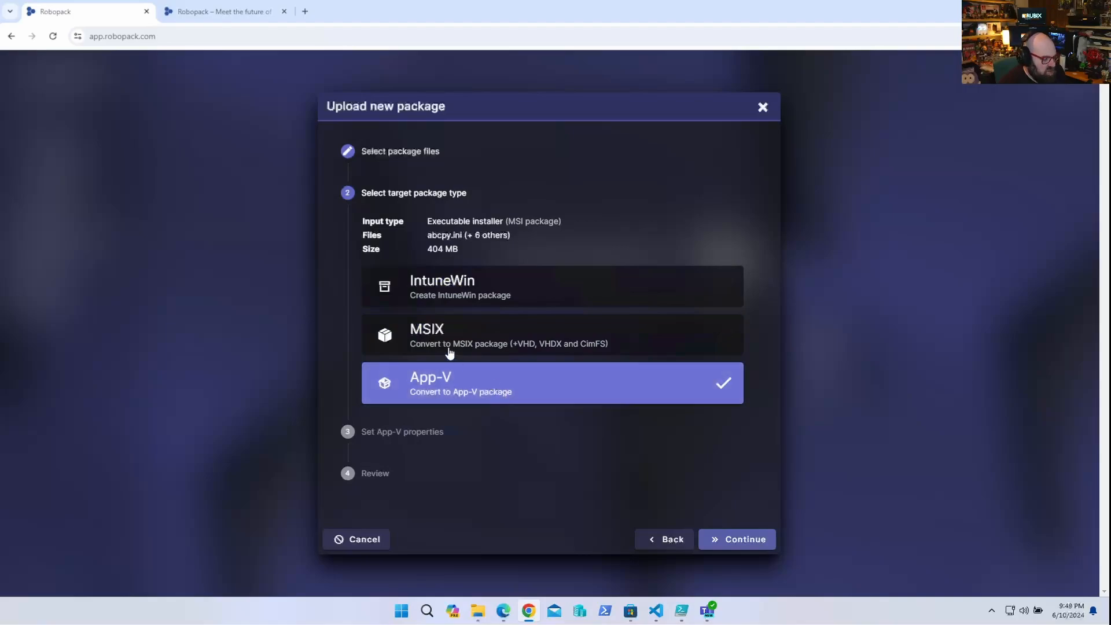
pyautogui.click(571, 293)
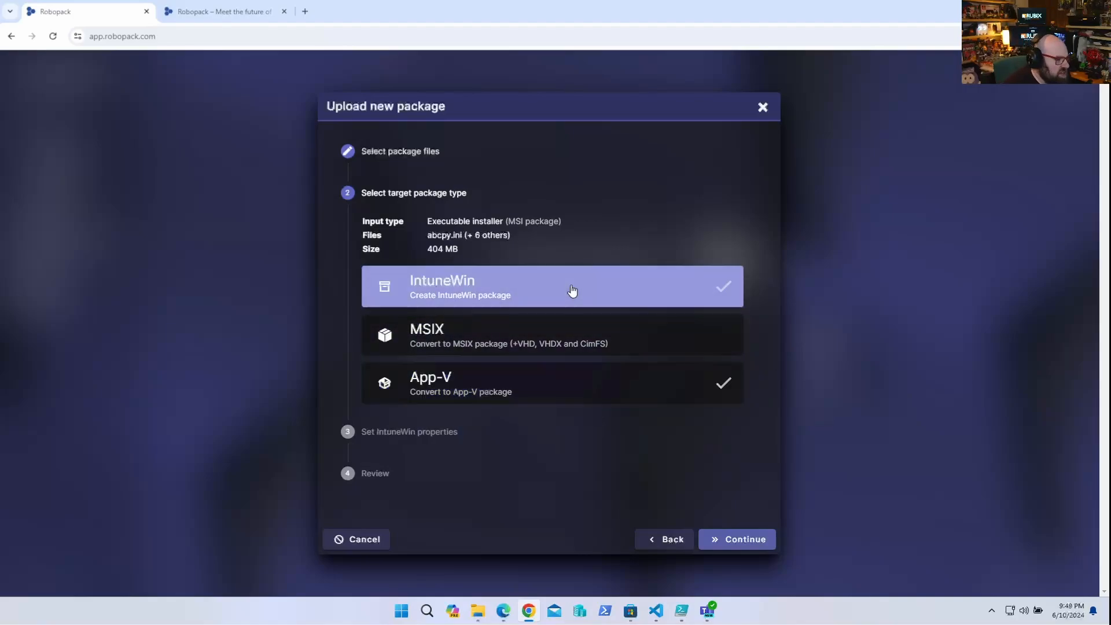
pyautogui.click(742, 544)
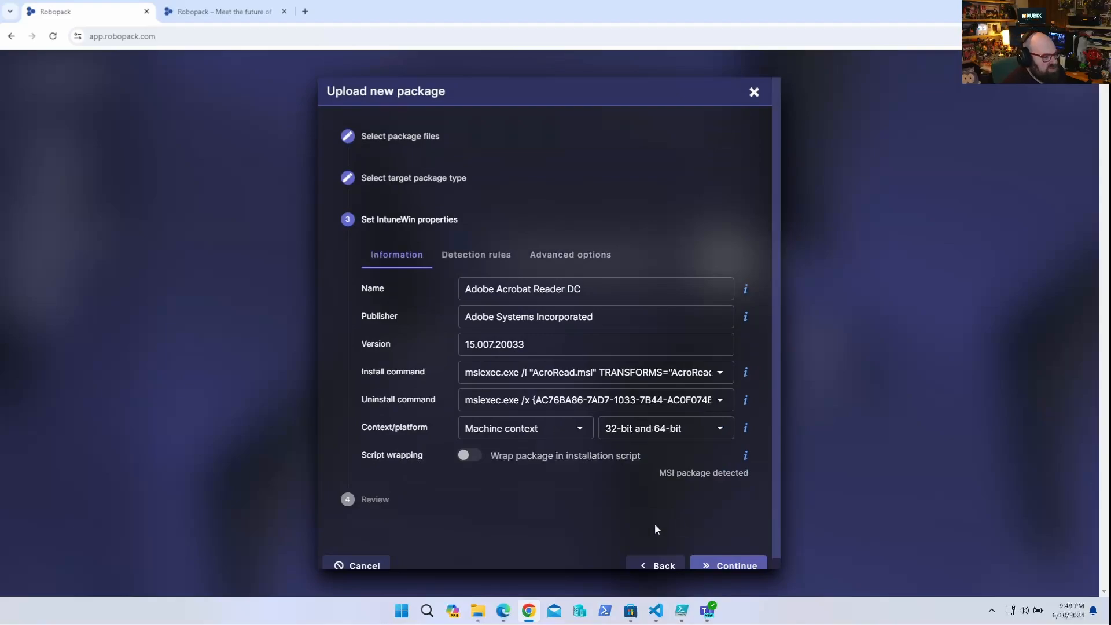
# Set the package's install command to the suggested msiexec.exe /i "AcroRead.msi" /qn
pyautogui.scroll(-1, 723, 376)
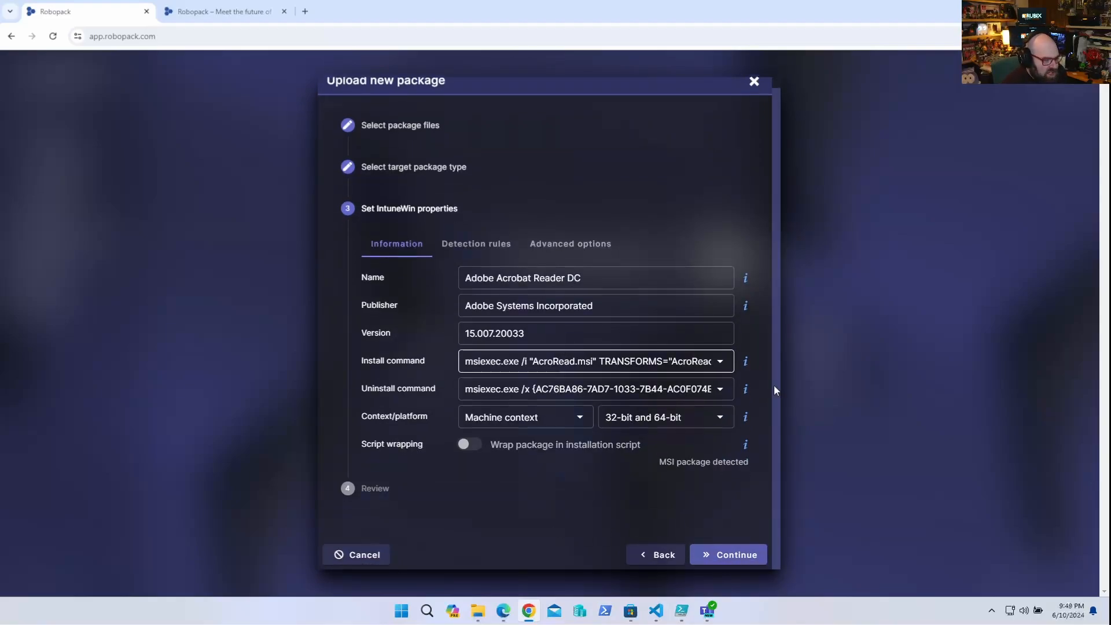
pyautogui.click(720, 363)
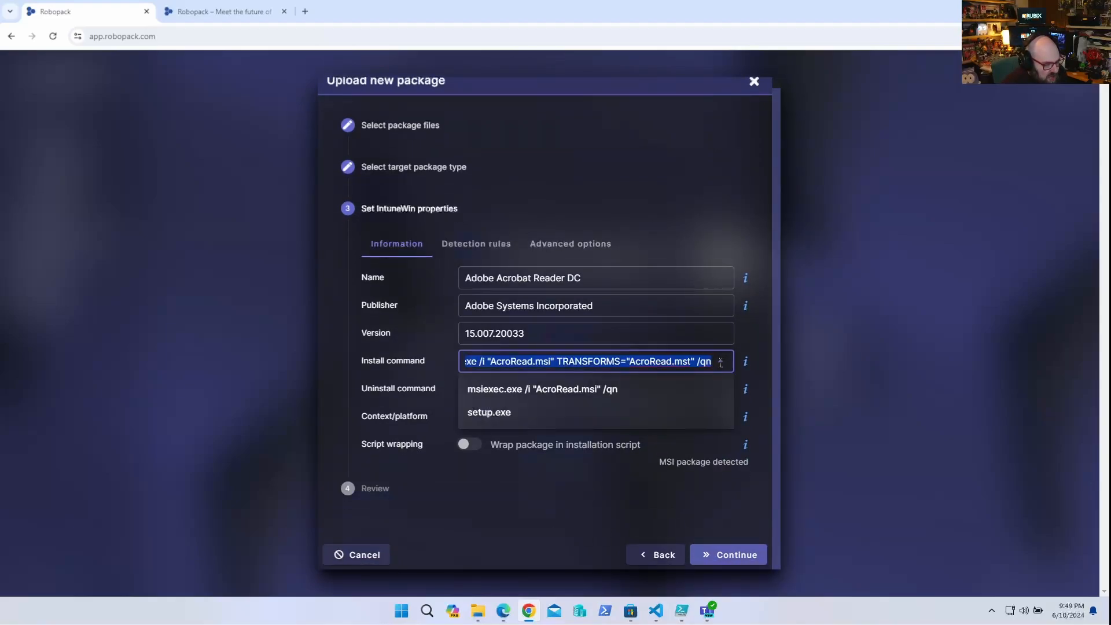
pyautogui.click(765, 348)
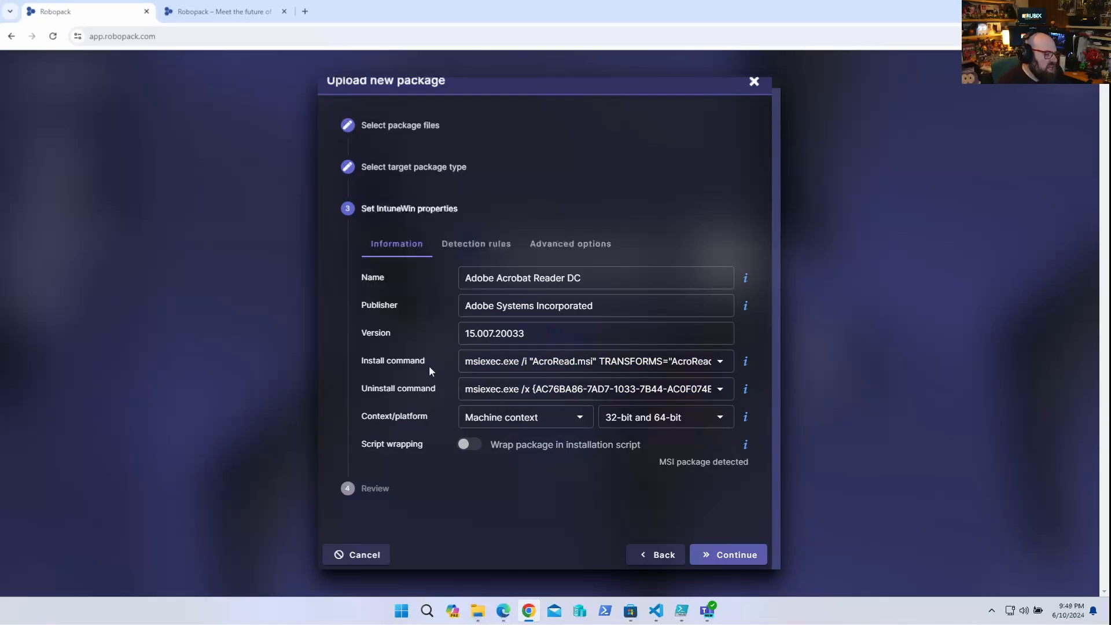
pyautogui.click(696, 362)
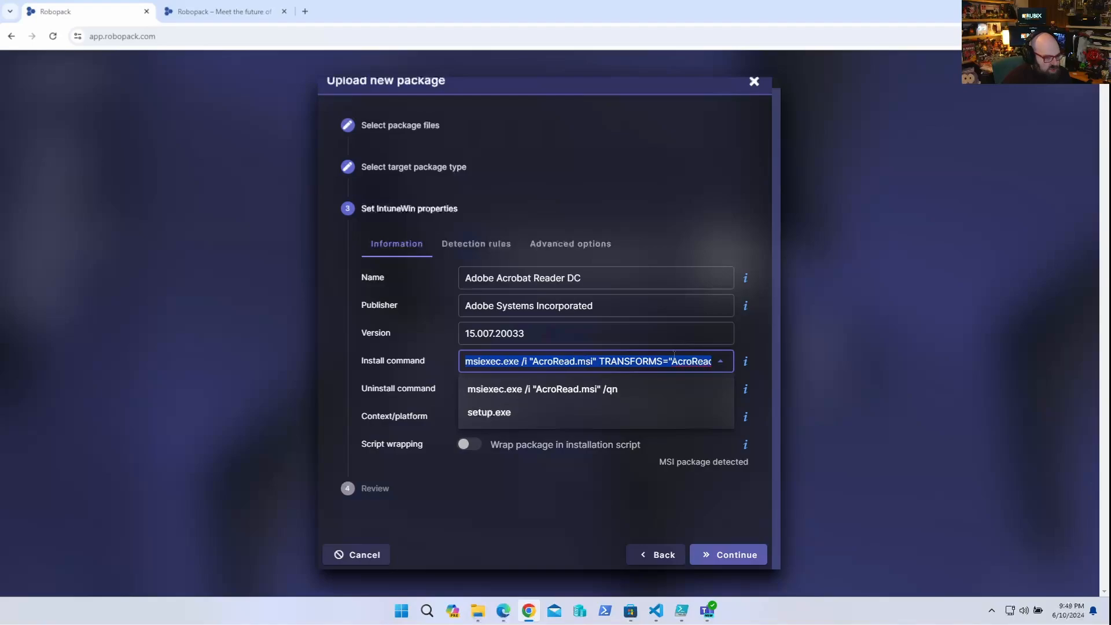
pyautogui.click(633, 389)
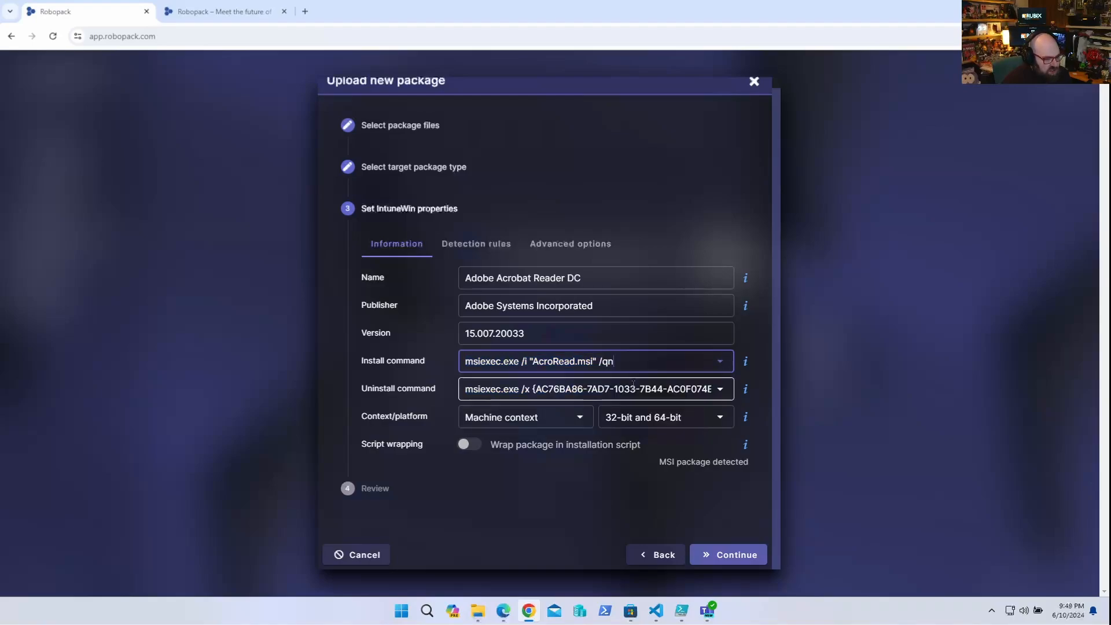
# Try setup.exe and the AcroRead.mst transform as the install command, ending back on msiexec.exe /i "AcroRead.msi" /qn
pyautogui.click(719, 362)
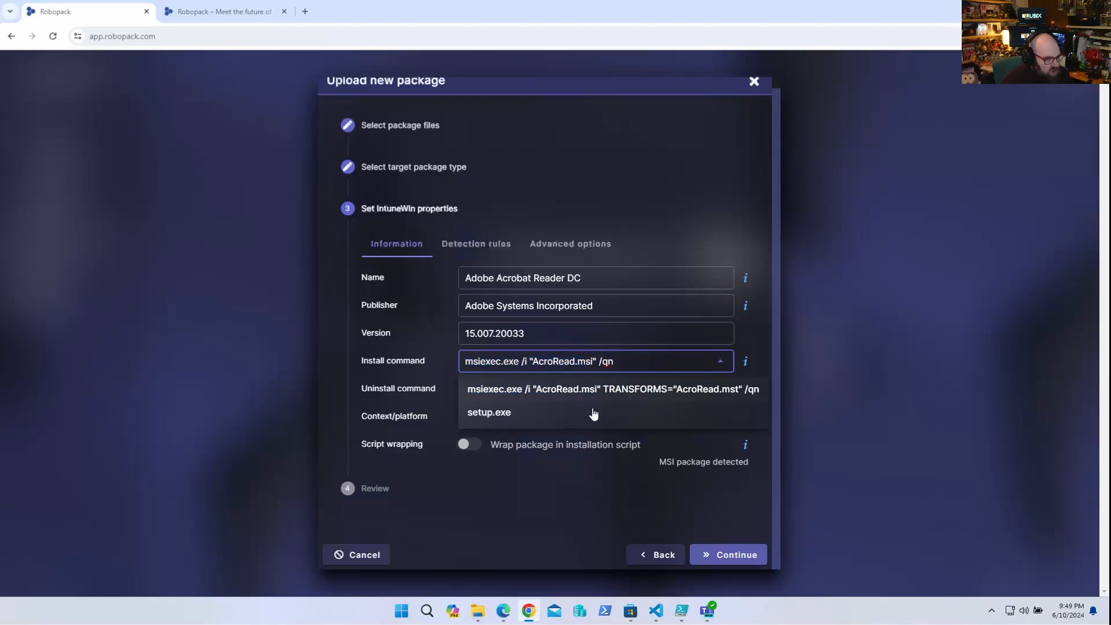
pyautogui.click(561, 413)
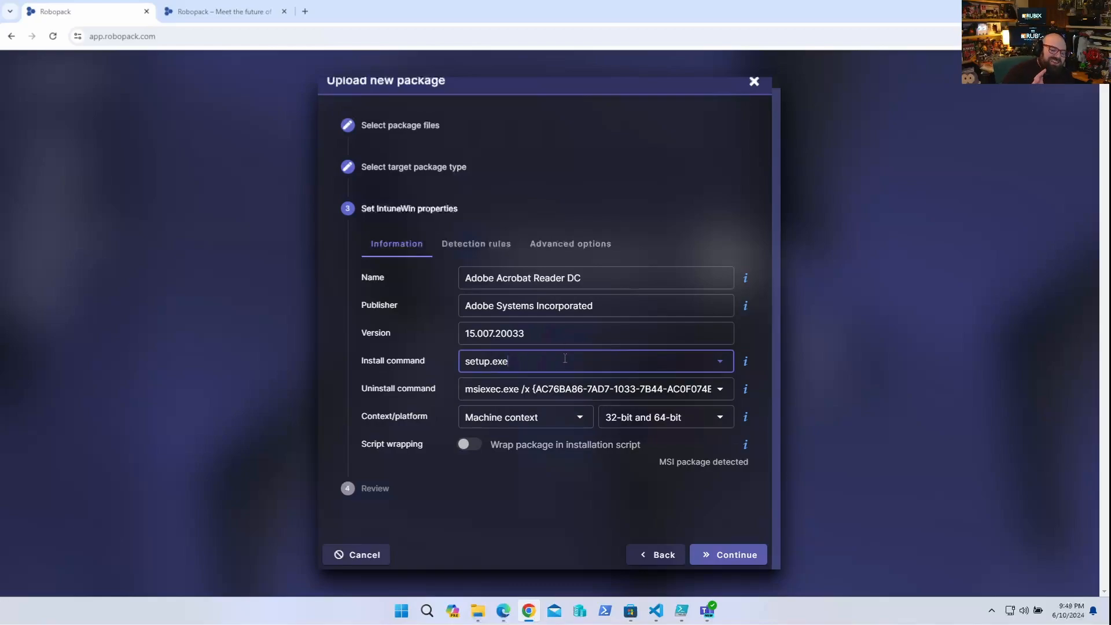
pyautogui.click(720, 362)
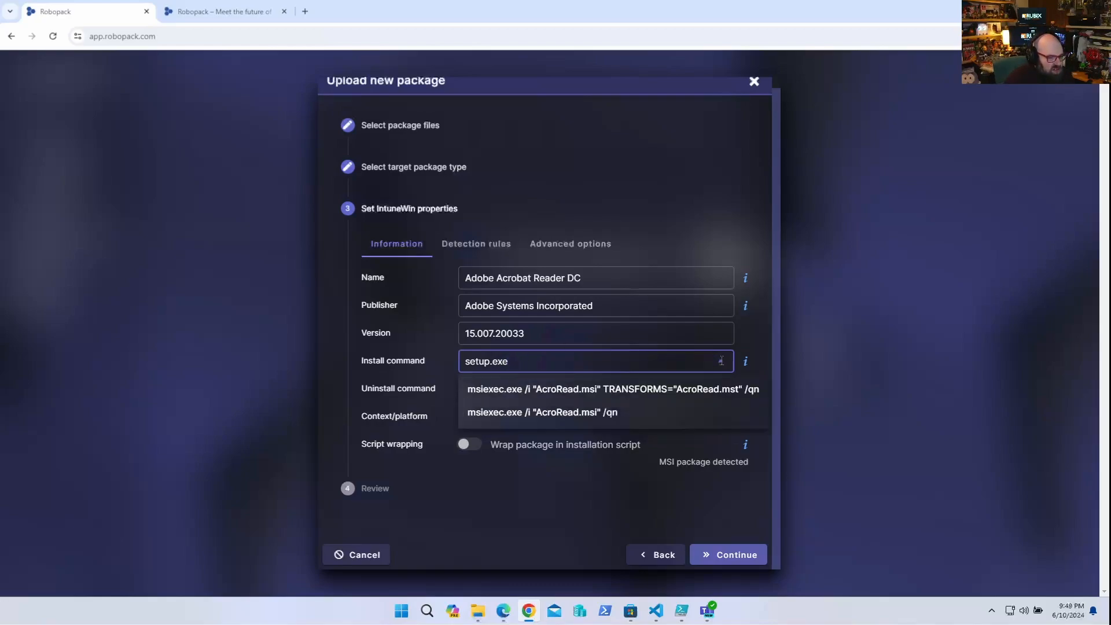
pyautogui.click(705, 390)
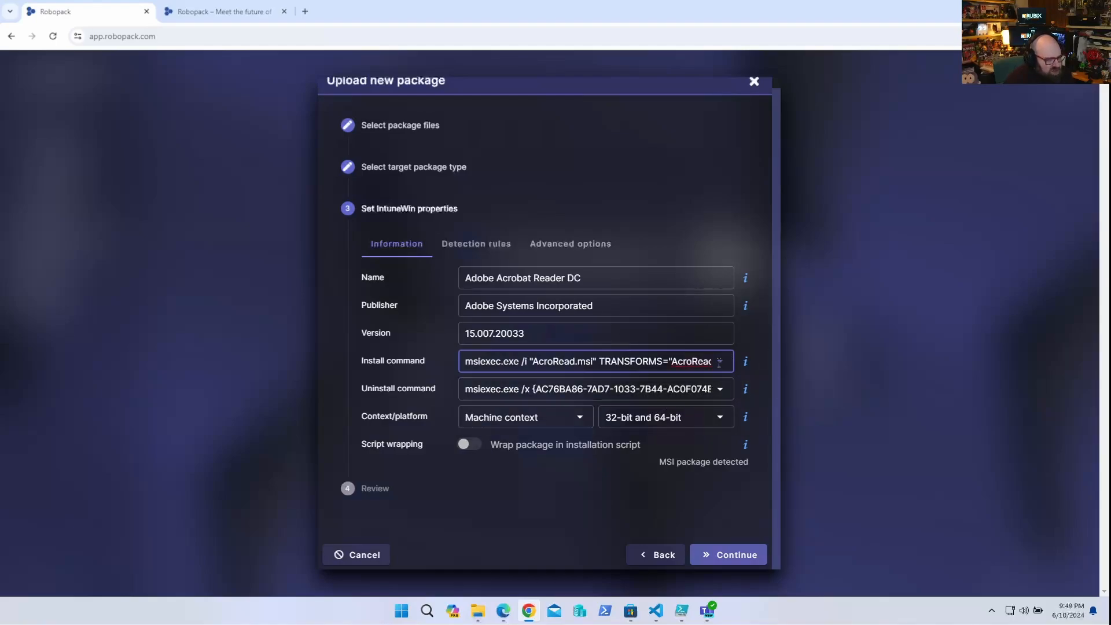
pyautogui.click(718, 361)
pyautogui.click(639, 388)
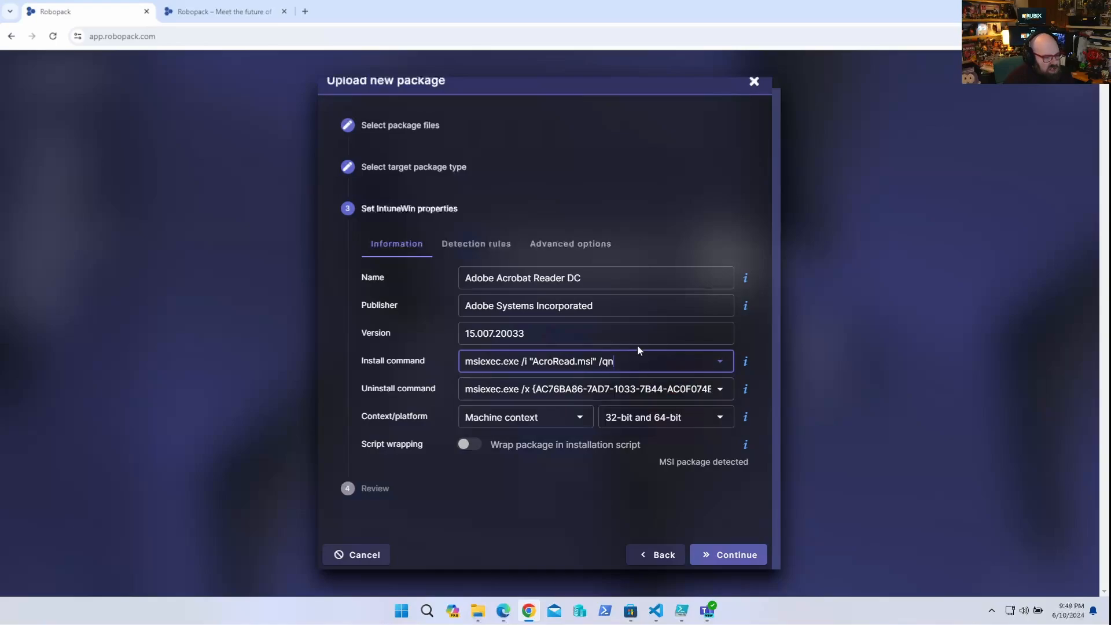
# Check the full uninstall command and the MSI product code detection rule, trying the version check but keeping Allow any version
pyautogui.click(722, 386)
pyautogui.click(722, 385)
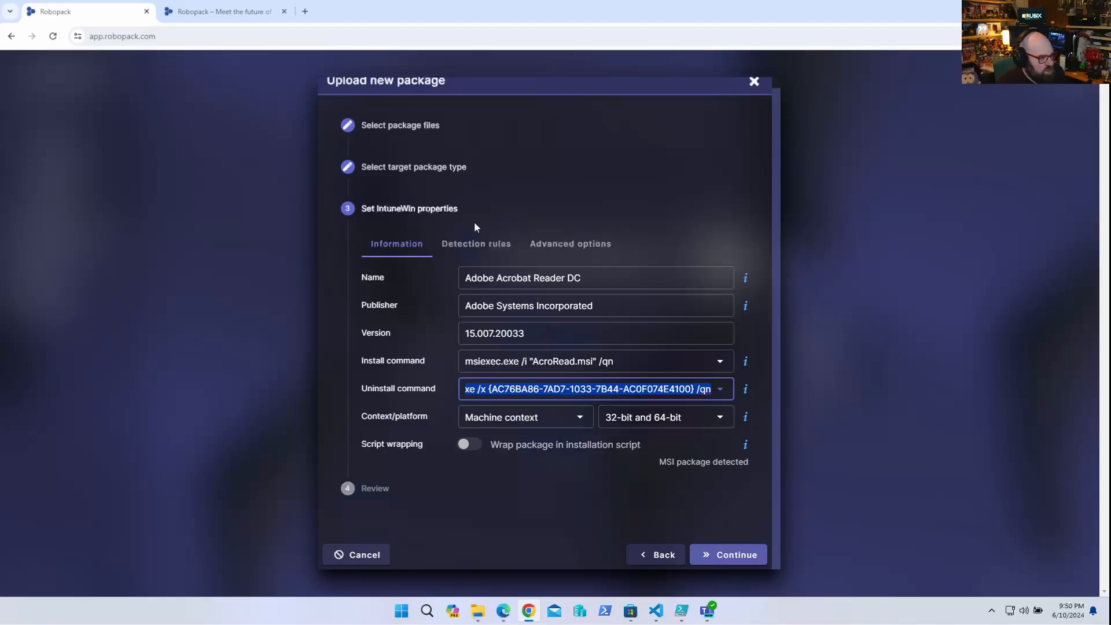
pyautogui.click(475, 240)
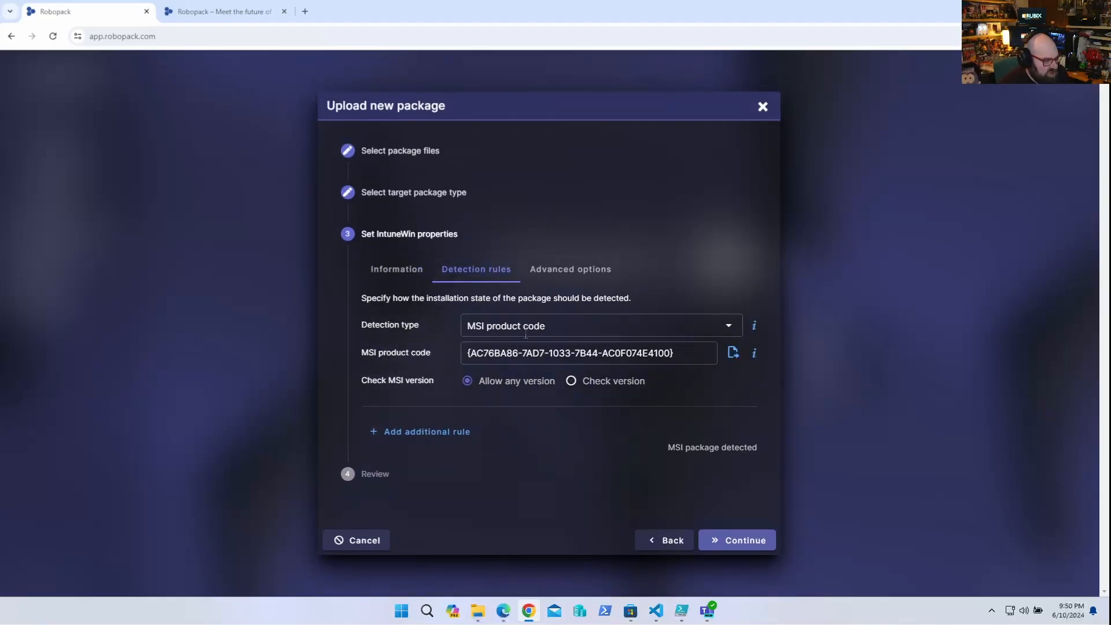
pyautogui.click(611, 383)
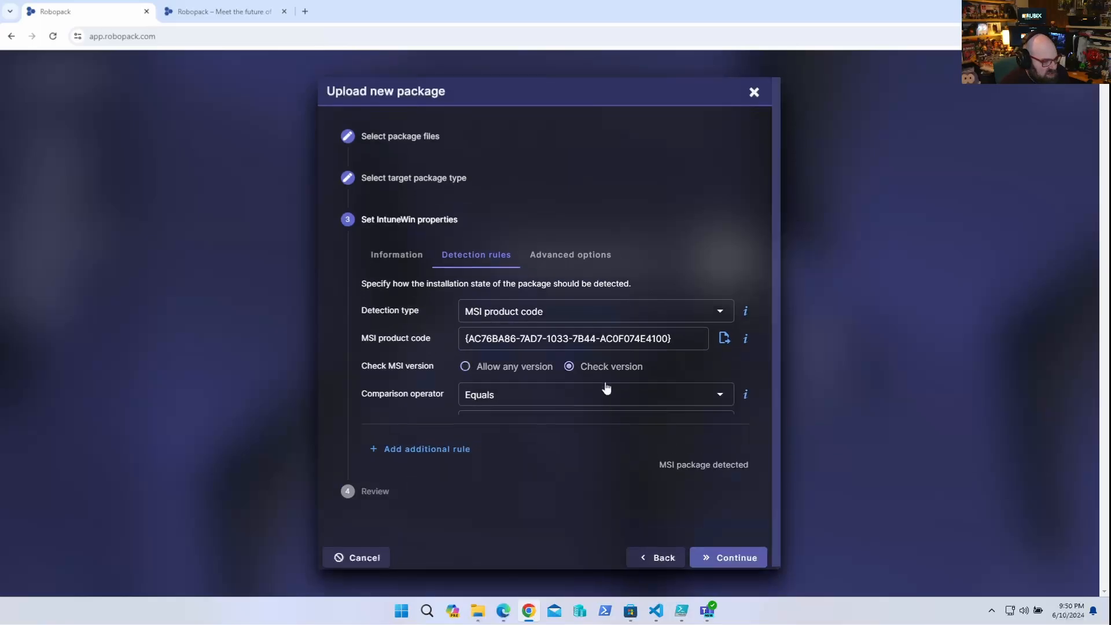
pyautogui.click(506, 366)
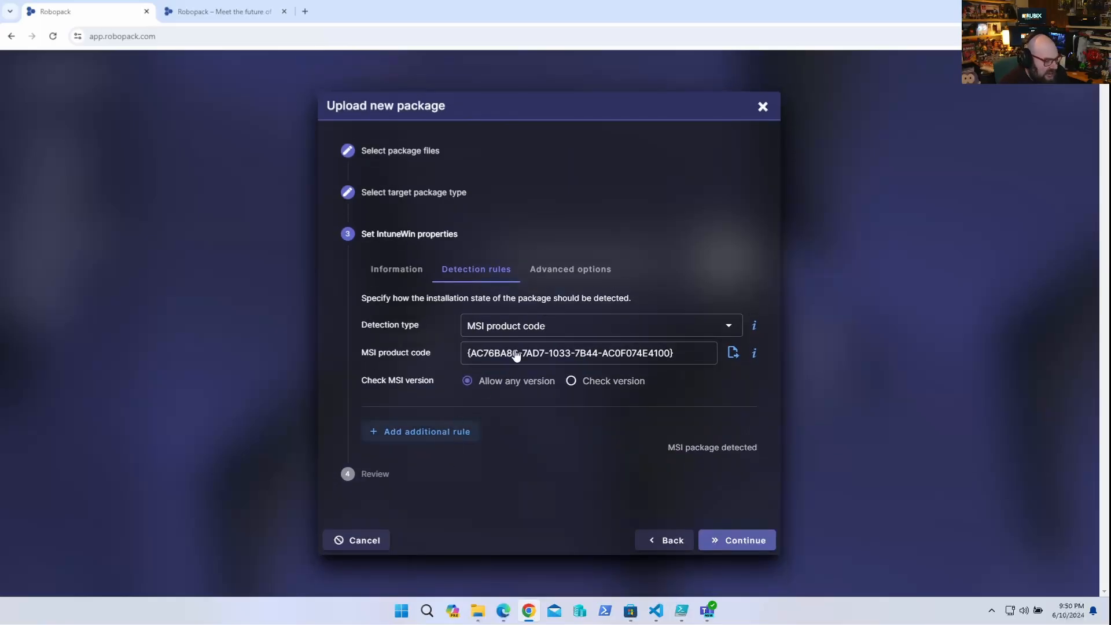
# Look over the advanced options and expected return codes, and continue to the package review
pyautogui.click(575, 269)
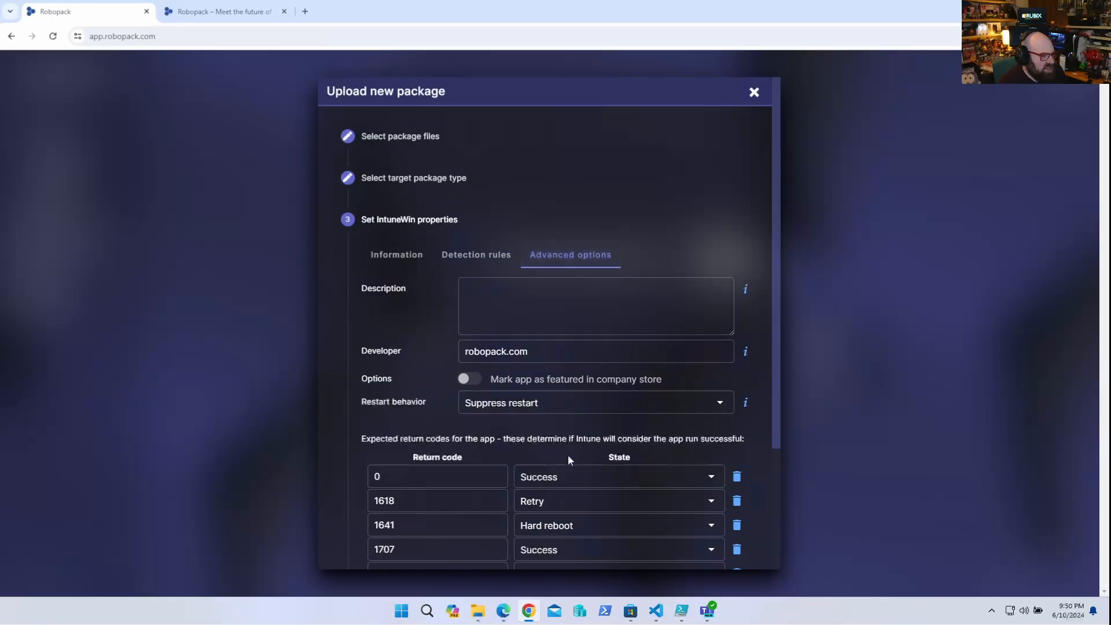
pyautogui.scroll(-3, 567, 454)
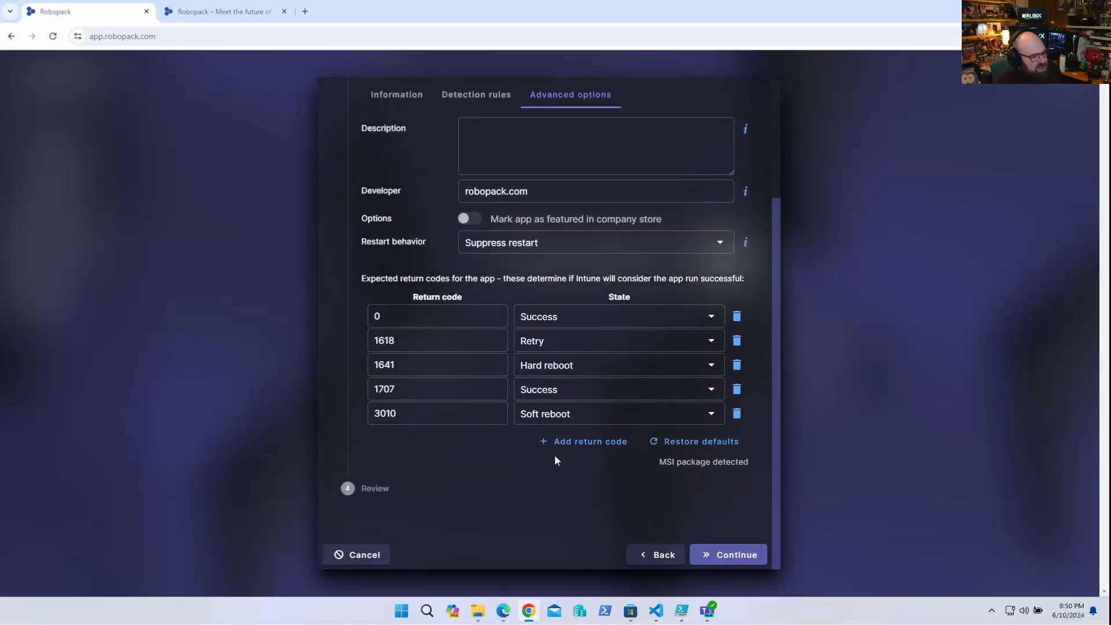
pyautogui.click(747, 552)
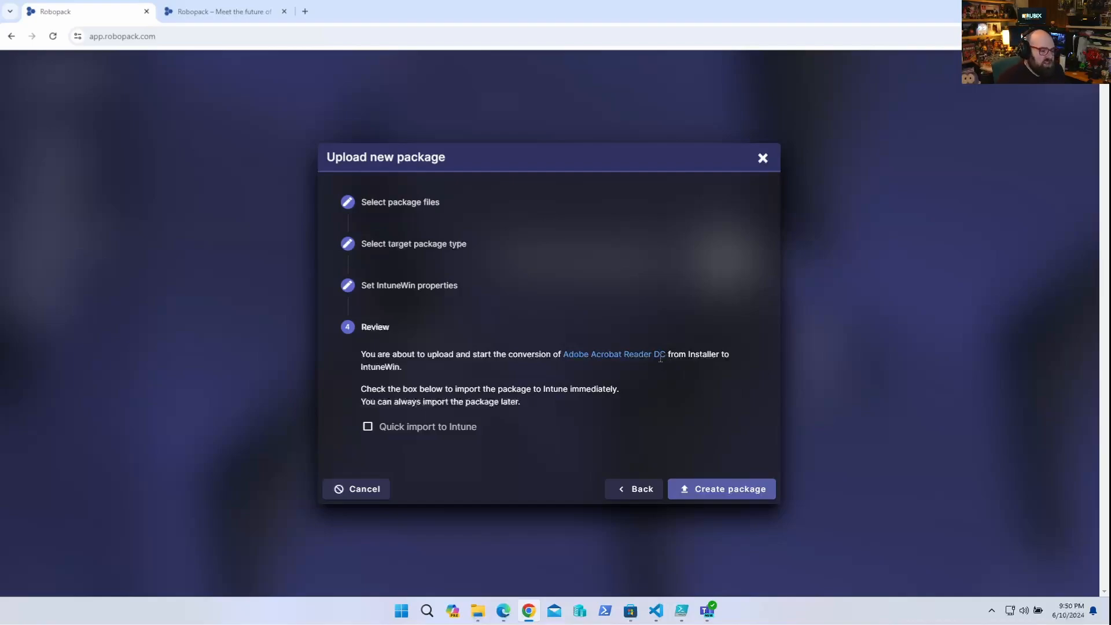
# Enable quick import to Intune for the Contoso onmicrosoft.com tenant and create the Adobe Acrobat Reader DC package
pyautogui.click(423, 427)
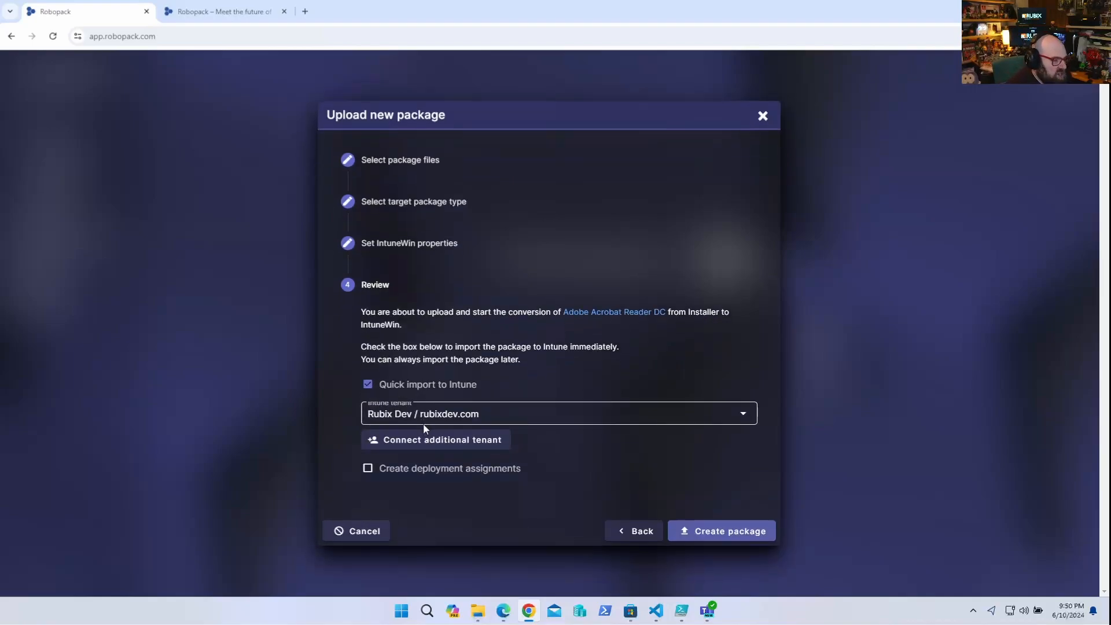
pyautogui.click(557, 414)
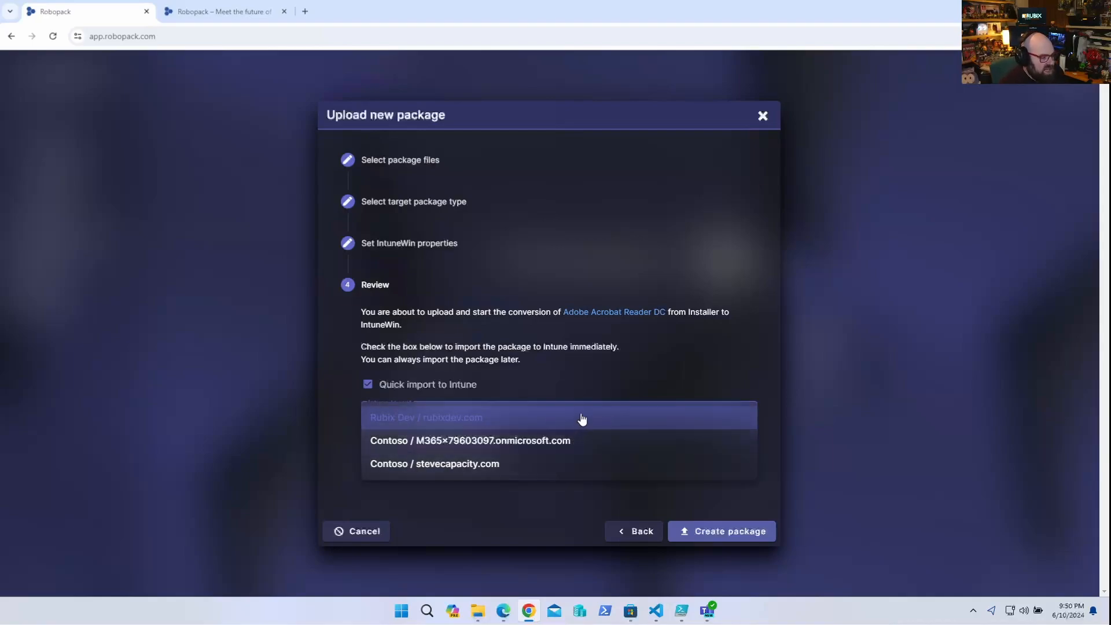
pyautogui.click(585, 447)
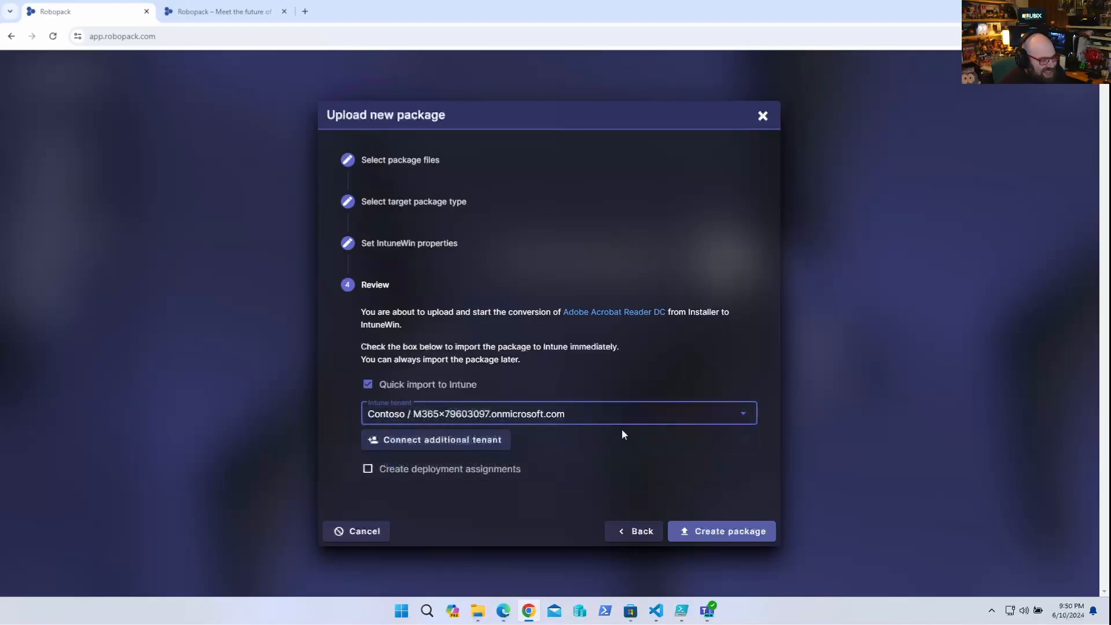
pyautogui.click(725, 530)
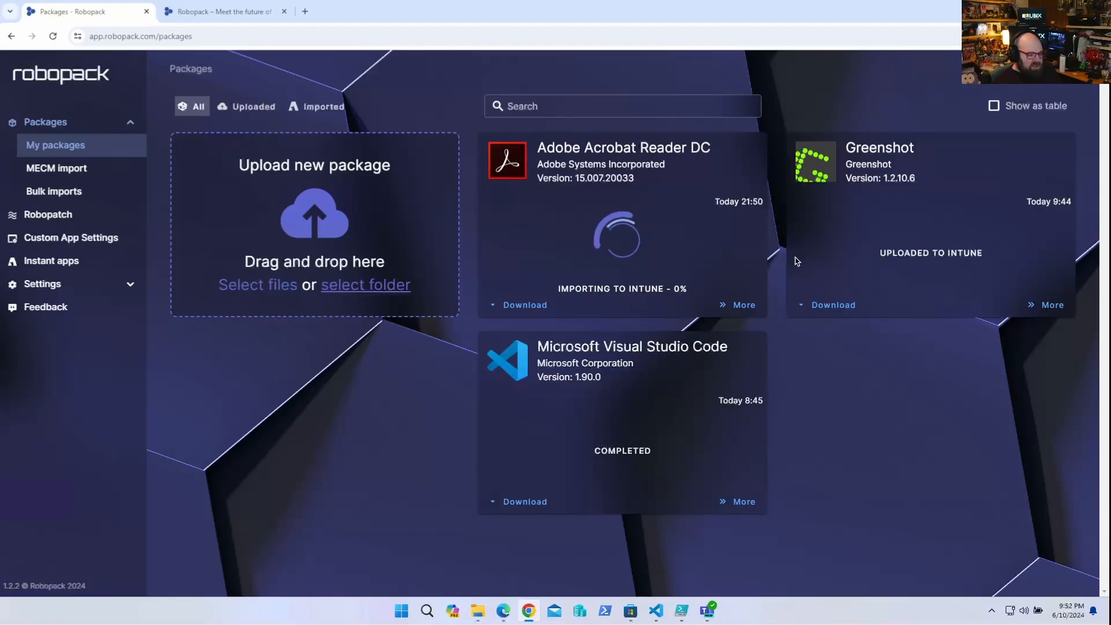
# Open the Greenshot package details and examine its Intune package settings, detection rules and Intune uploads
pyautogui.click(953, 158)
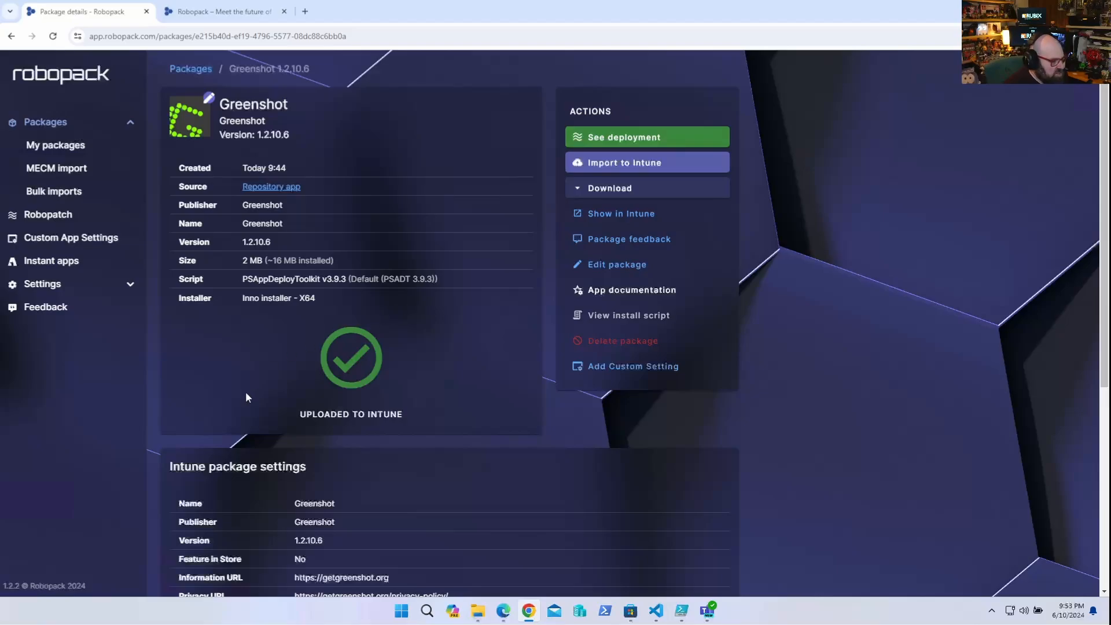
pyautogui.scroll(-4, 246, 397)
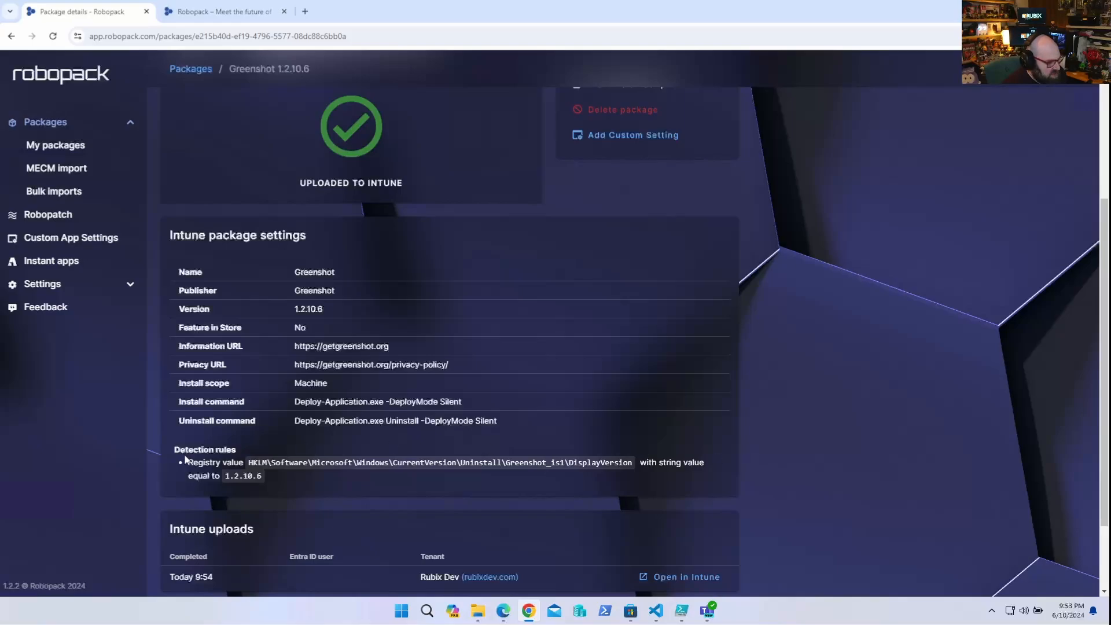
pyautogui.scroll(-2, 435, 478)
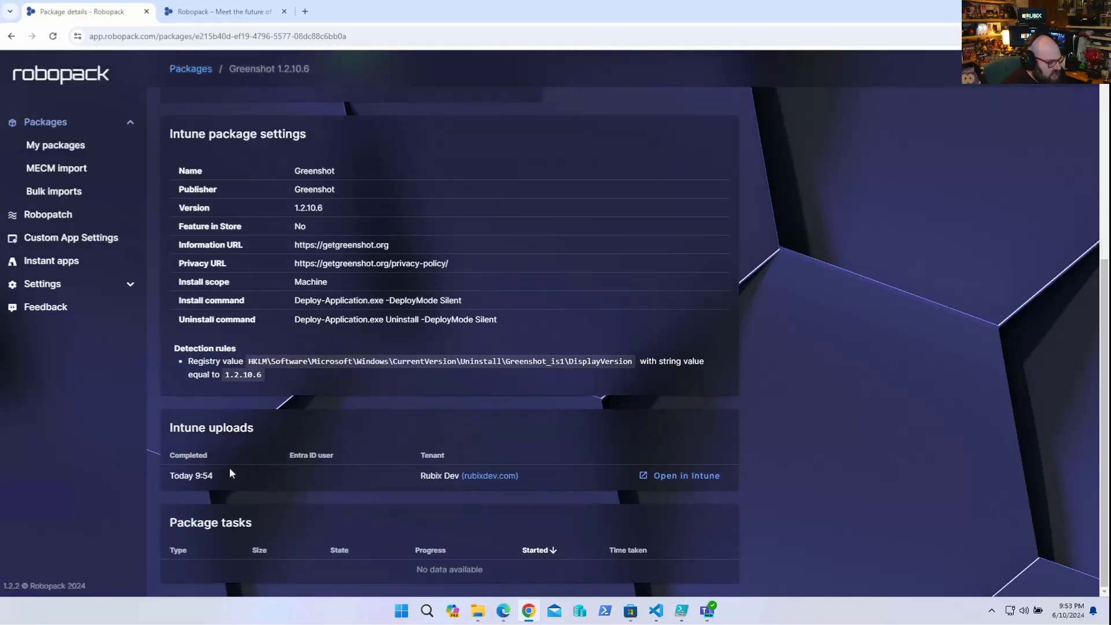
# Open the Greenshot upload in Intune with the signed-in rubixdev.com account and examine the app's properties
pyautogui.click(660, 478)
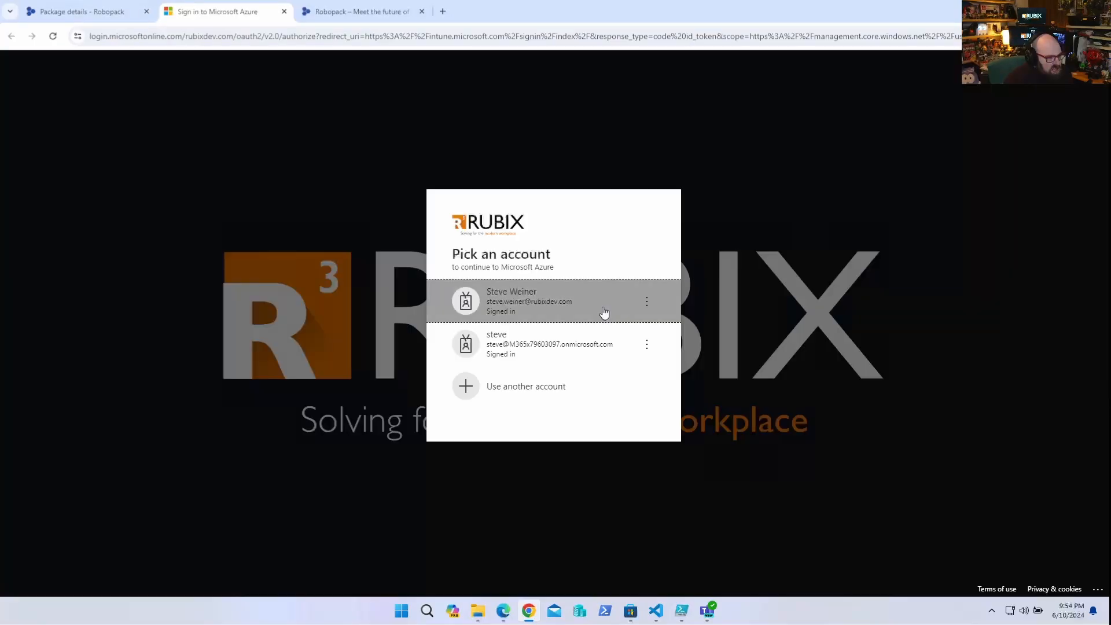
pyautogui.click(602, 311)
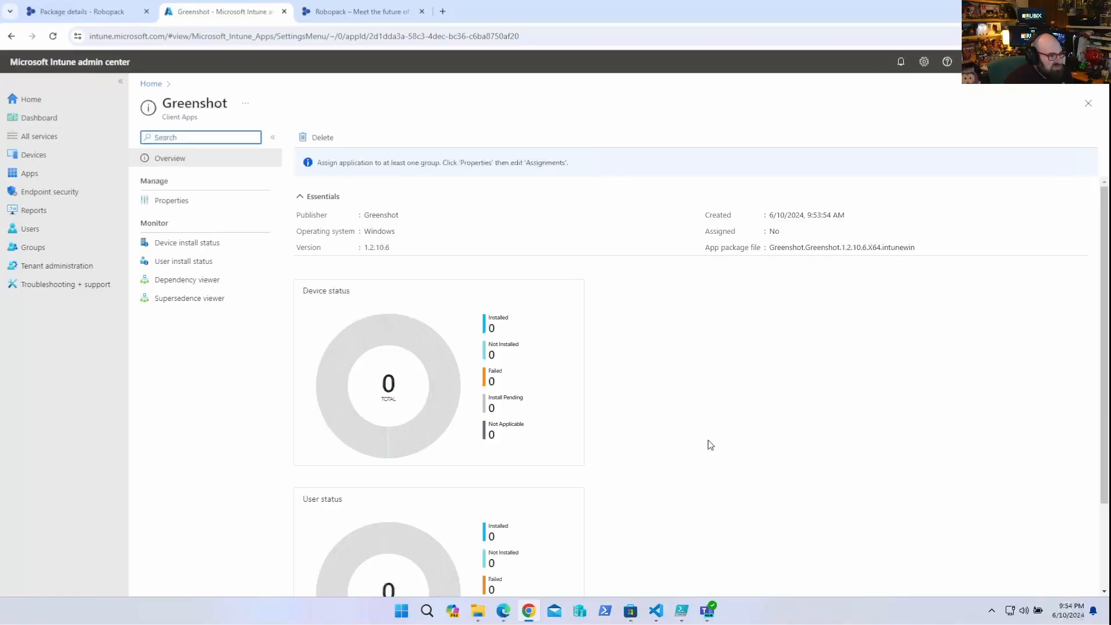
pyautogui.click(205, 202)
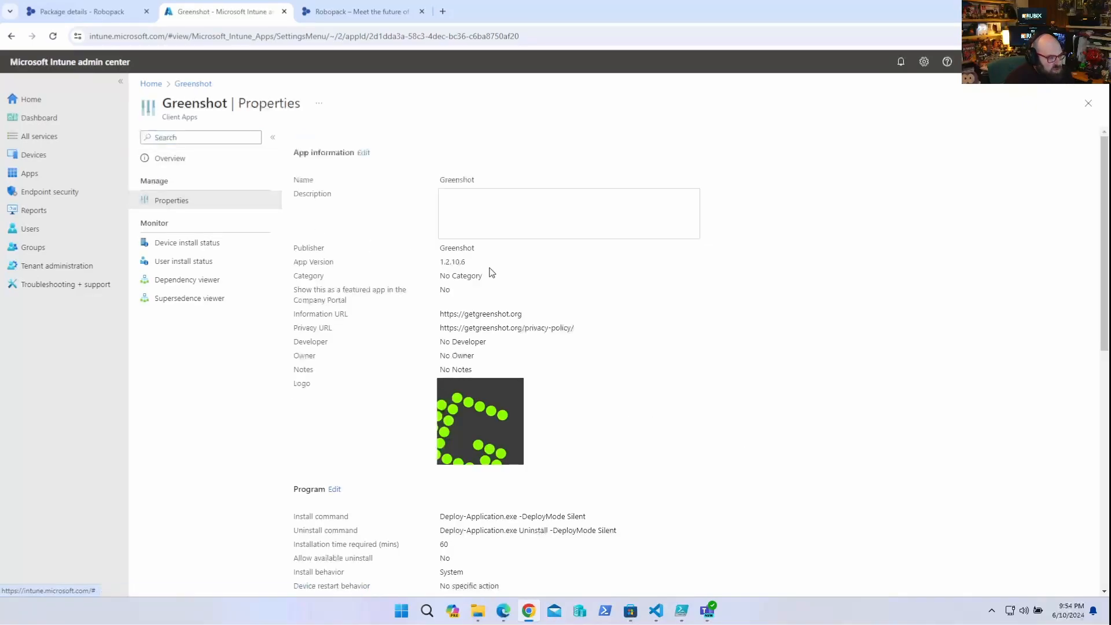
pyautogui.scroll(-4, 491, 414)
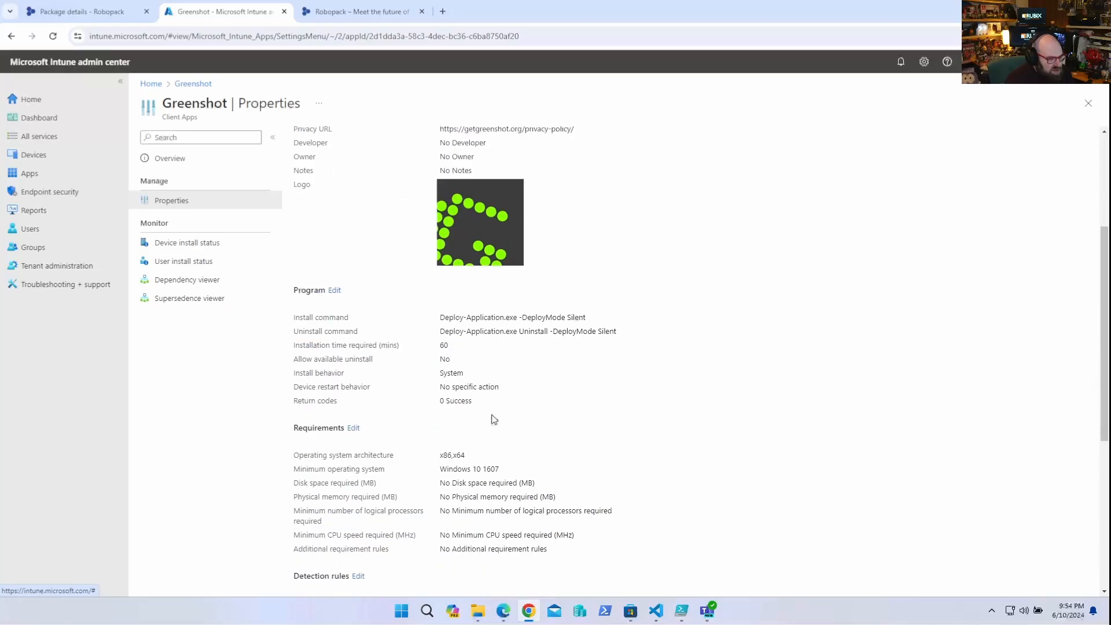
pyautogui.scroll(-3, 587, 417)
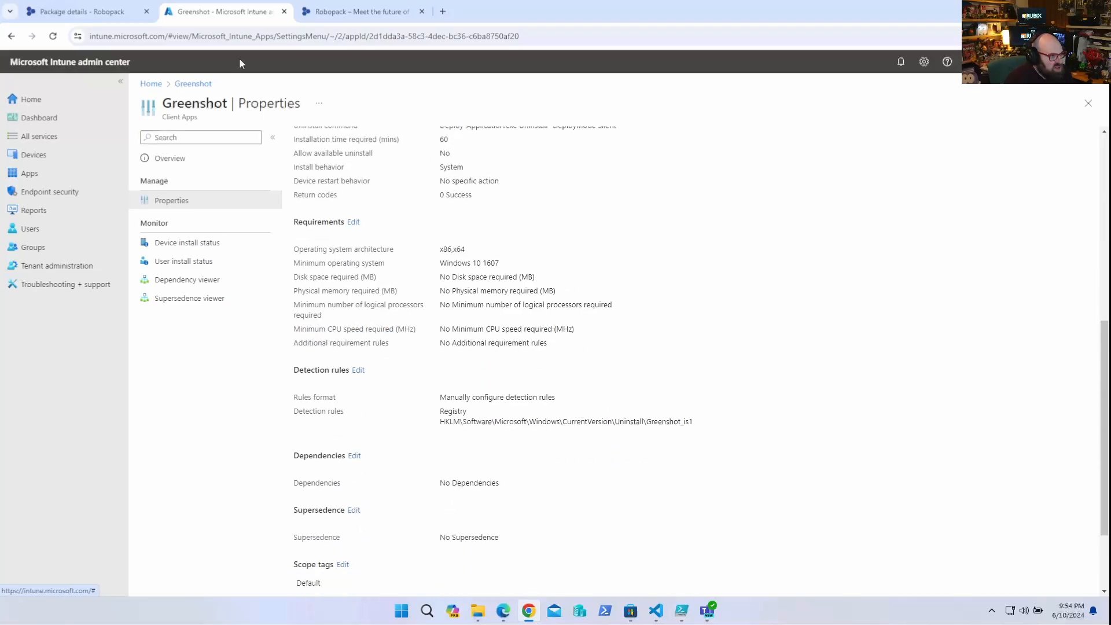
# Switch back to Robopack and download the original source files of the Greenshot package
pyautogui.click(81, 12)
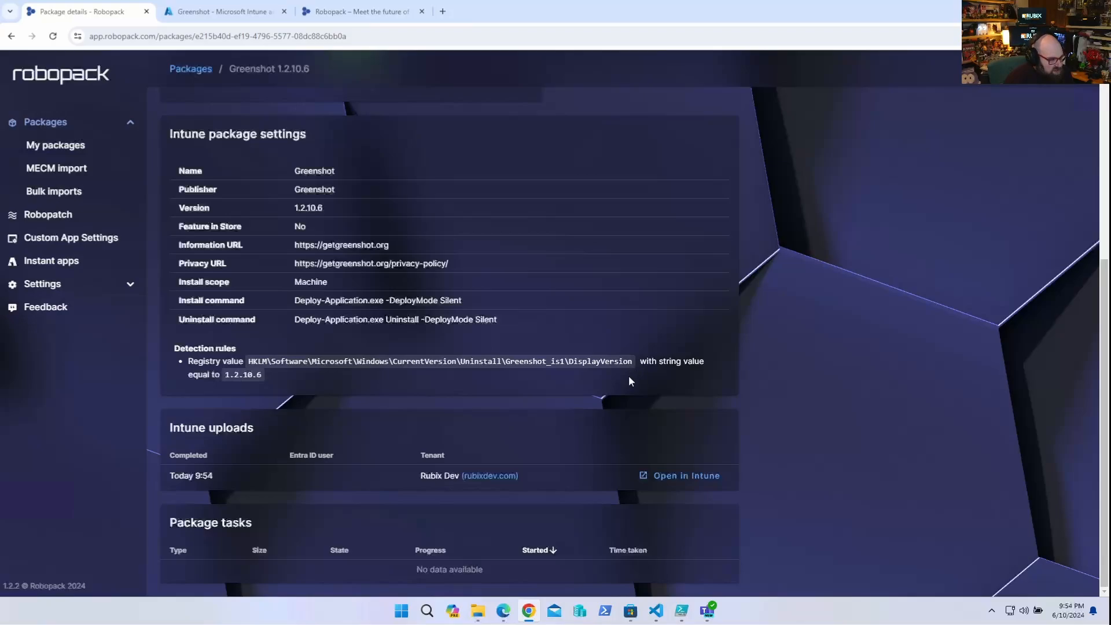
pyautogui.scroll(6, 566, 435)
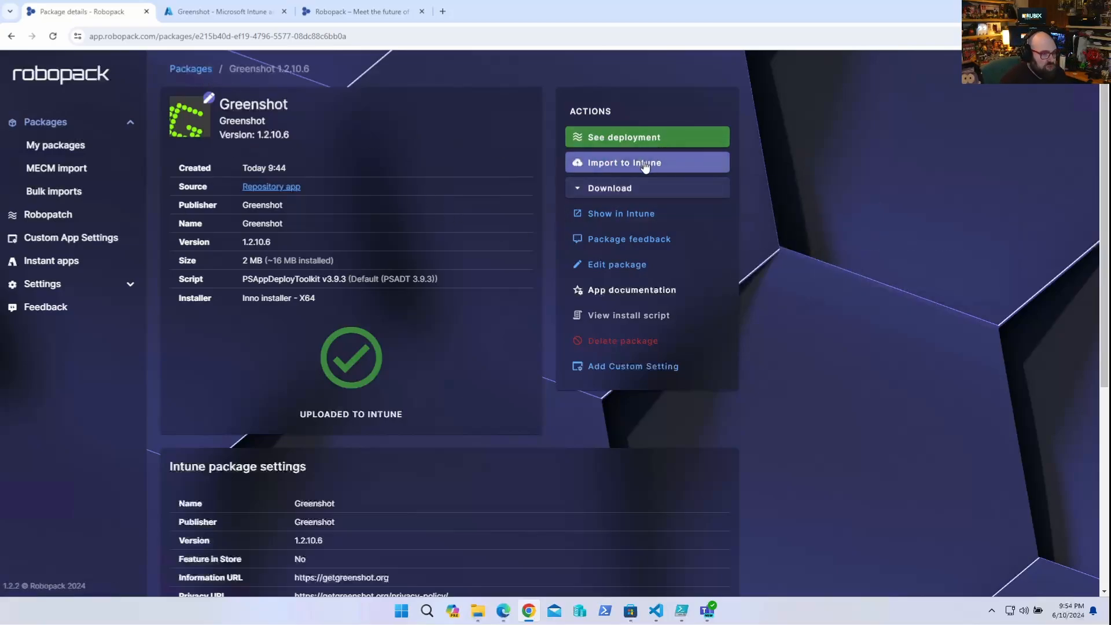
pyautogui.click(602, 195)
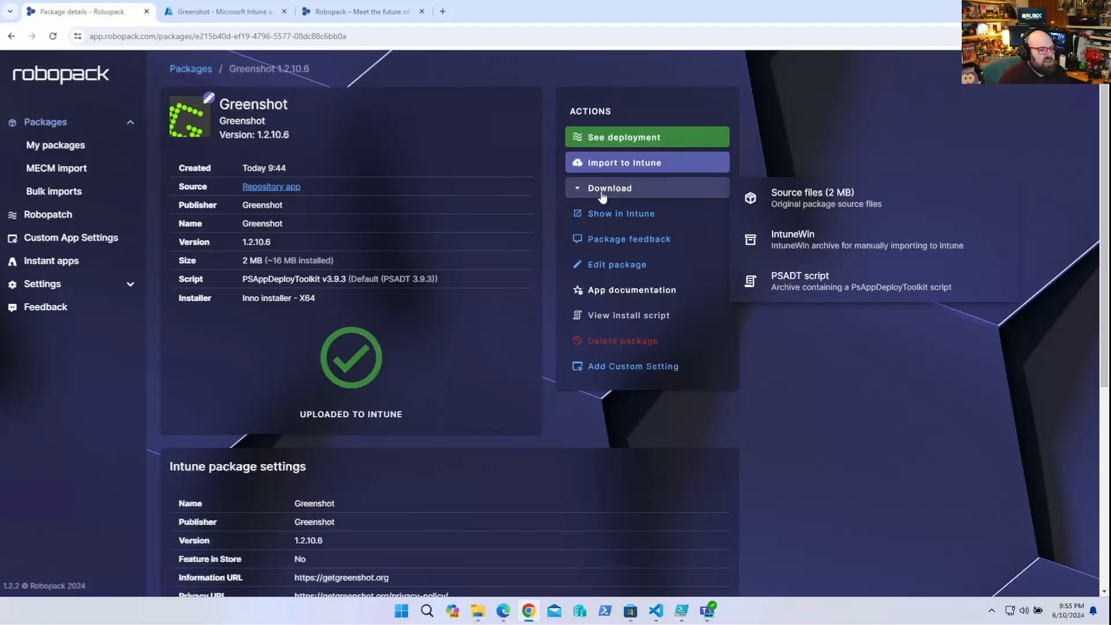
pyautogui.moveTo(623, 187)
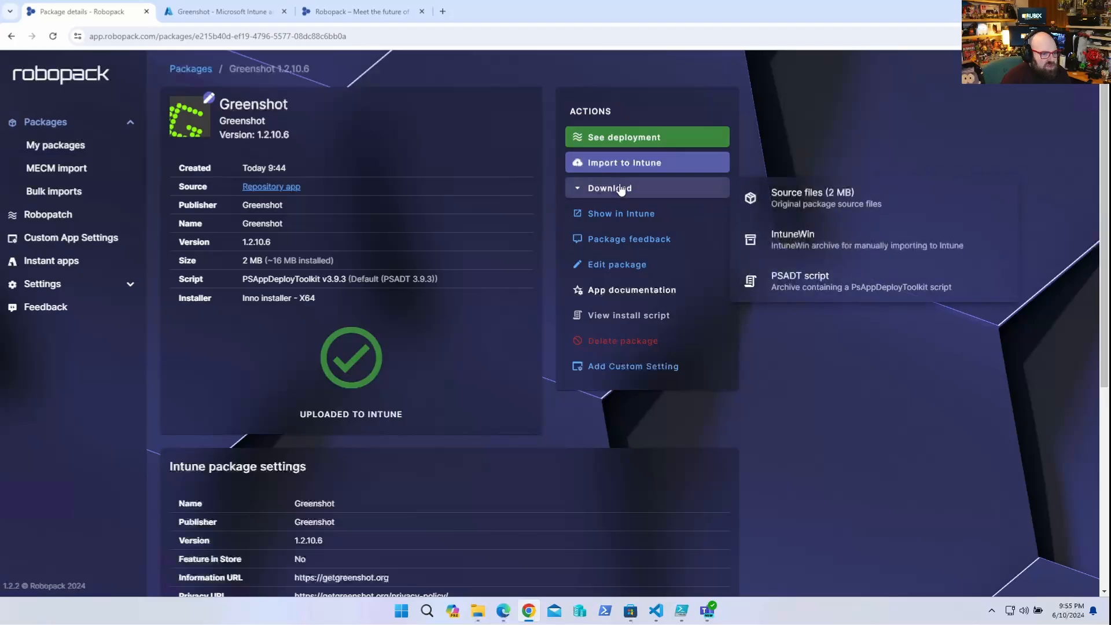
pyautogui.click(845, 194)
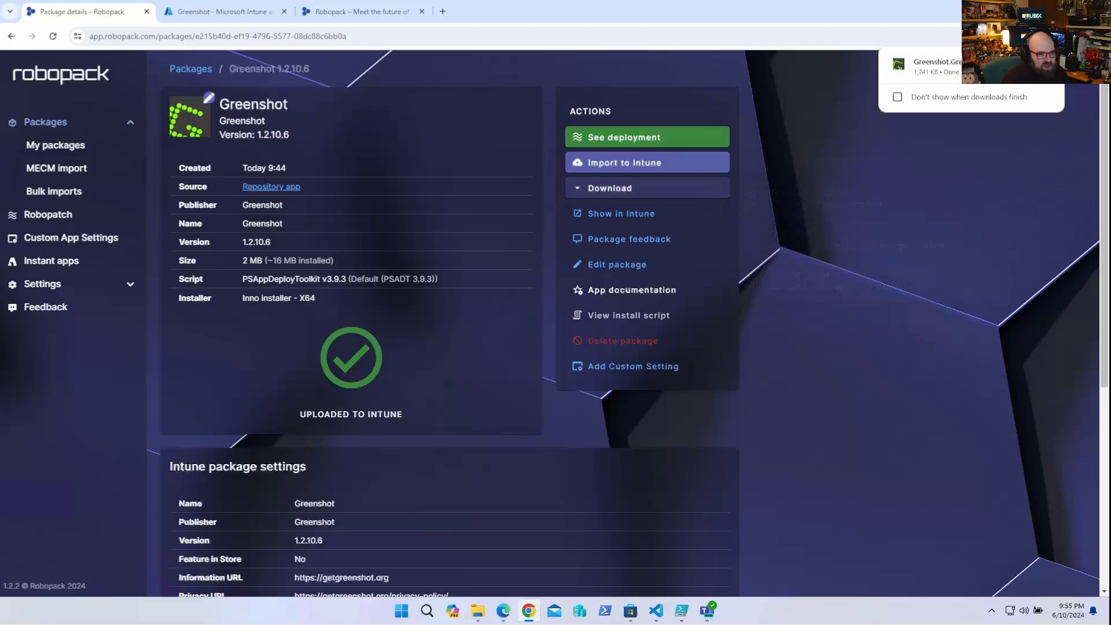
# Show the downloaded Greenshot installer in the Downloads folder, and return to the Greenshot package page
pyautogui.click(1033, 67)
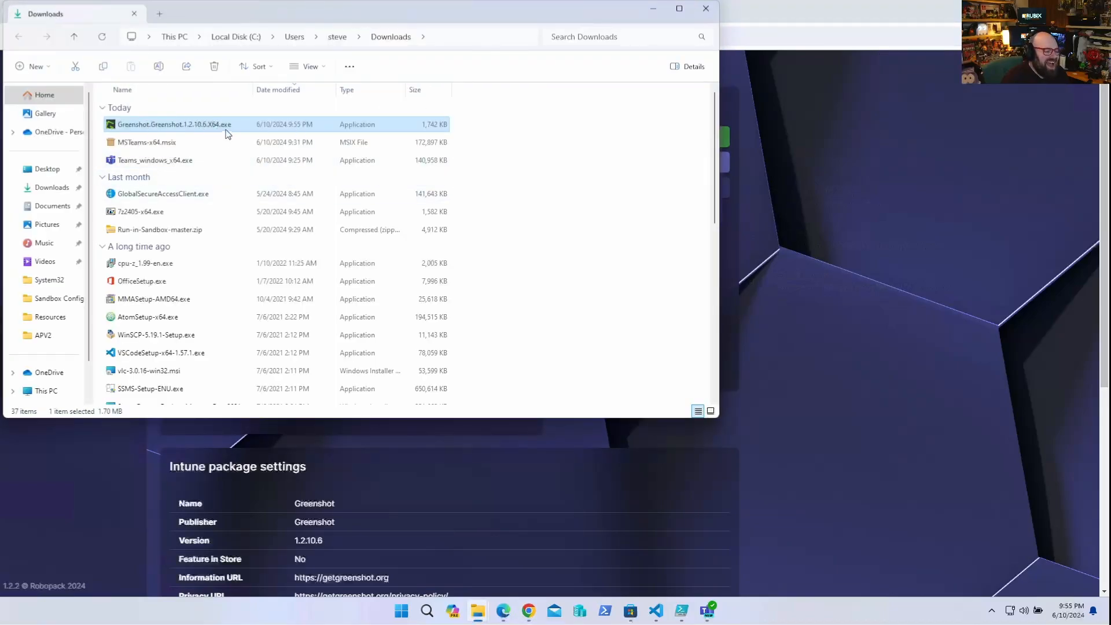
pyautogui.moveTo(534, 24); pyautogui.dragTo(582, 111)
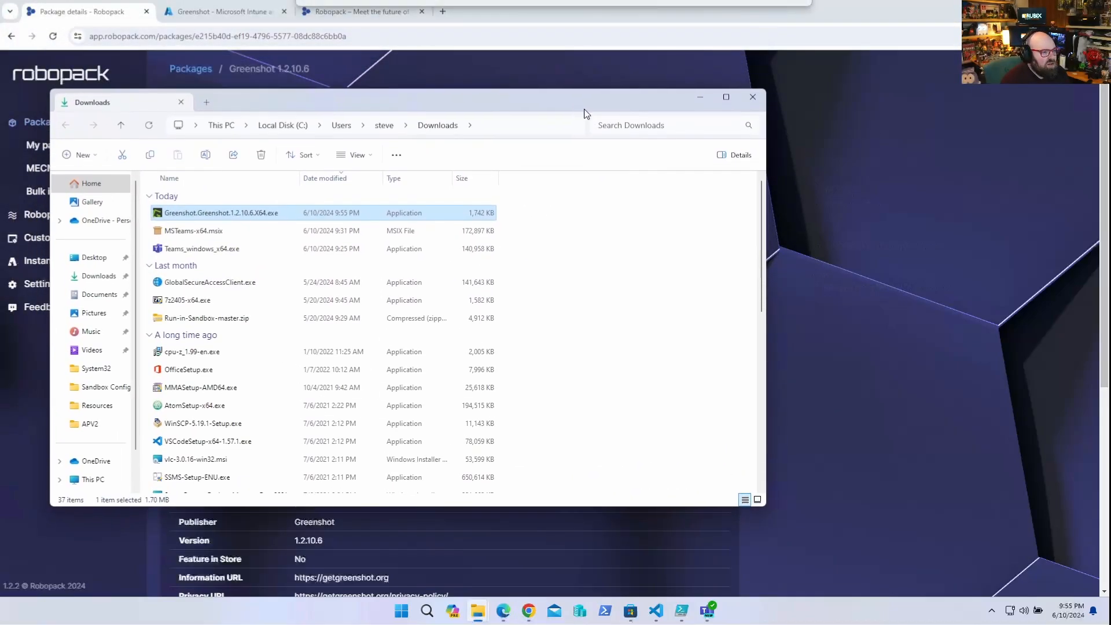
pyautogui.click(956, 274)
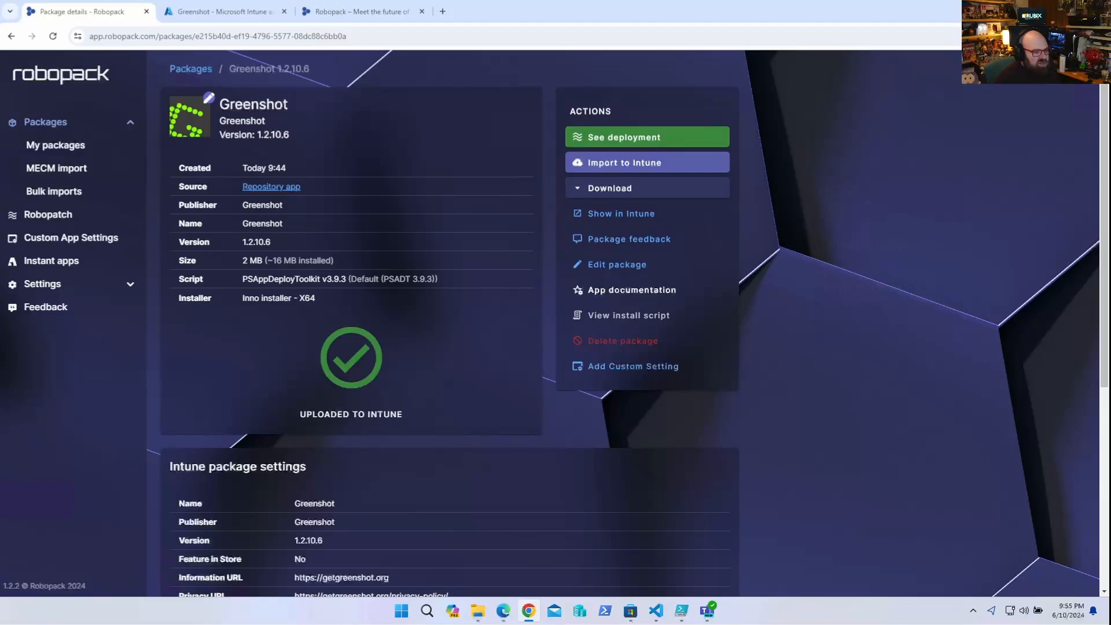
# Download the Greenshot package as an IntuneWin archive and as a PSADT script archive
pyautogui.click(610, 191)
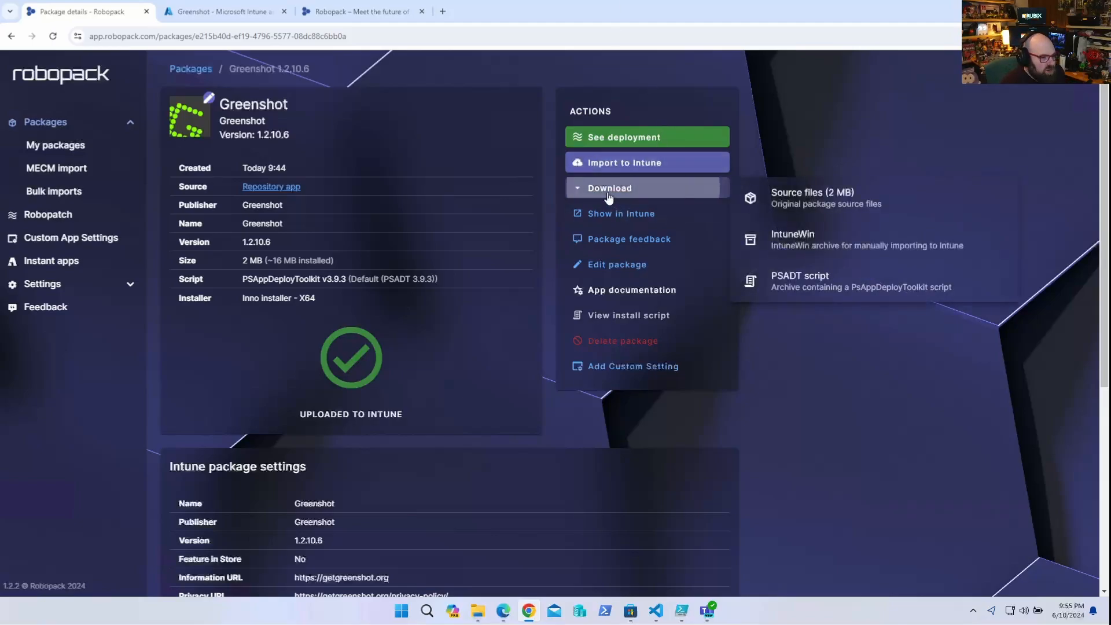
pyautogui.click(815, 249)
pyautogui.click(640, 193)
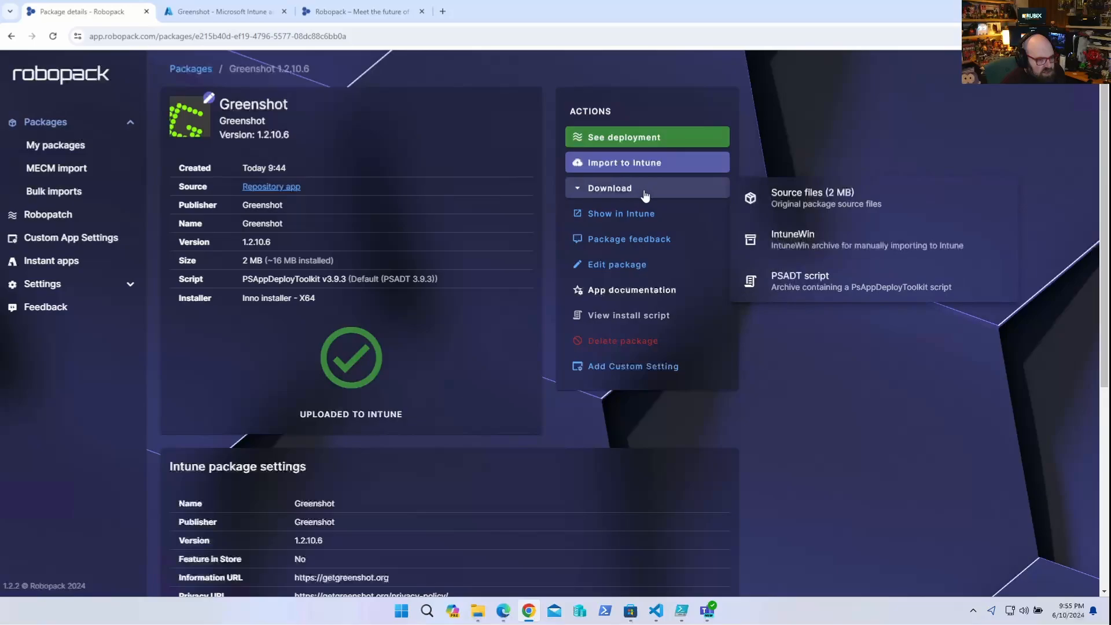
pyautogui.click(839, 284)
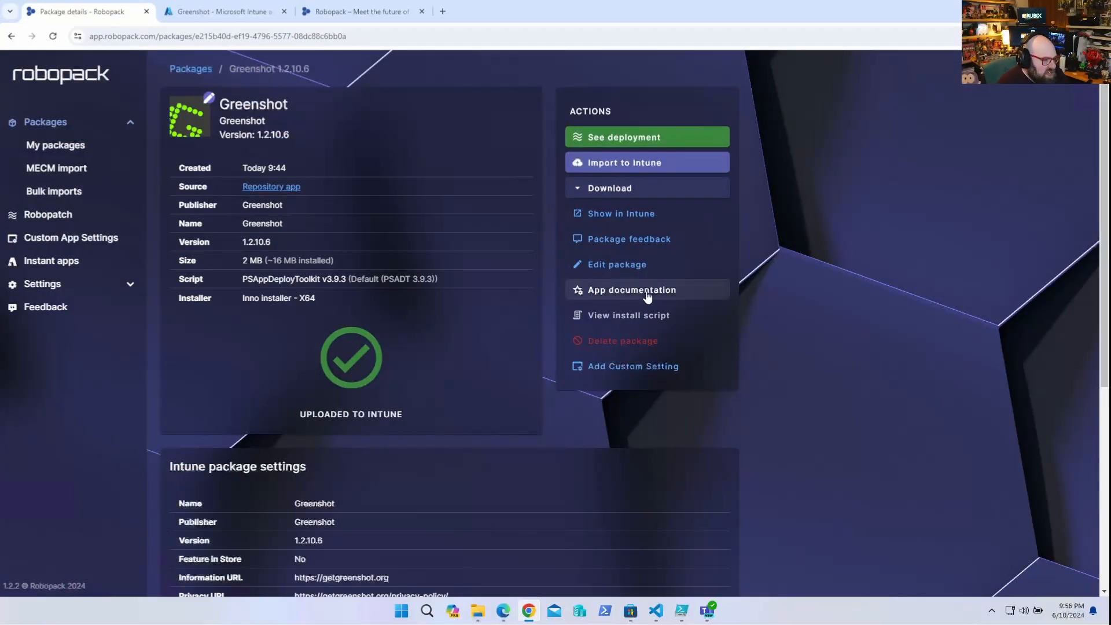
# Open the Greenshot package's app documentation and look through the installed app files, including the second page of the list
pyautogui.click(646, 289)
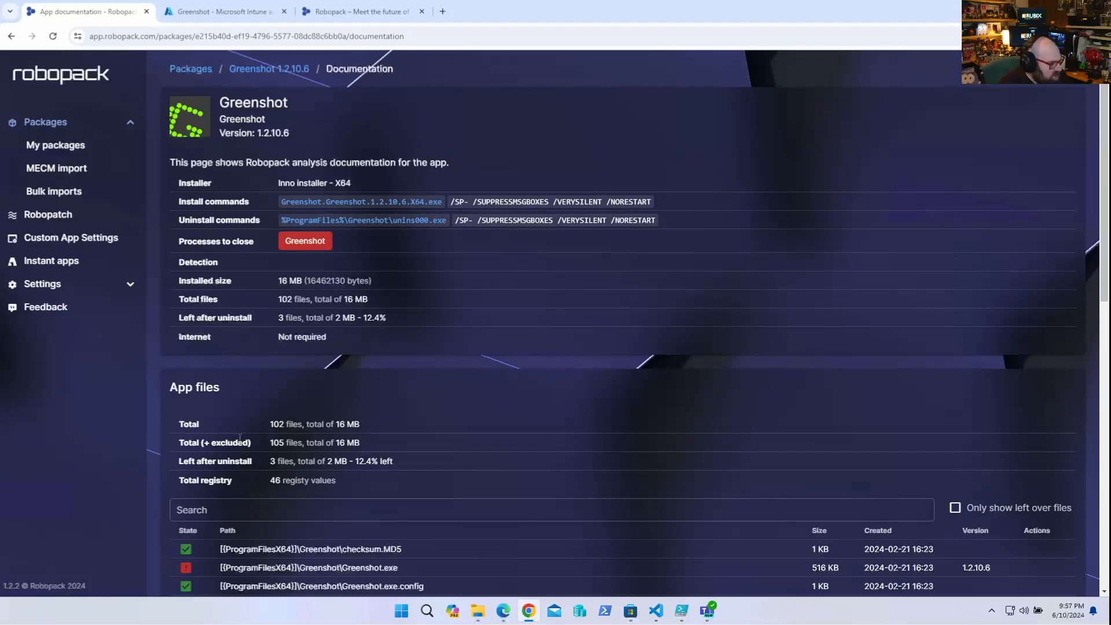
pyautogui.scroll(-3, 239, 437)
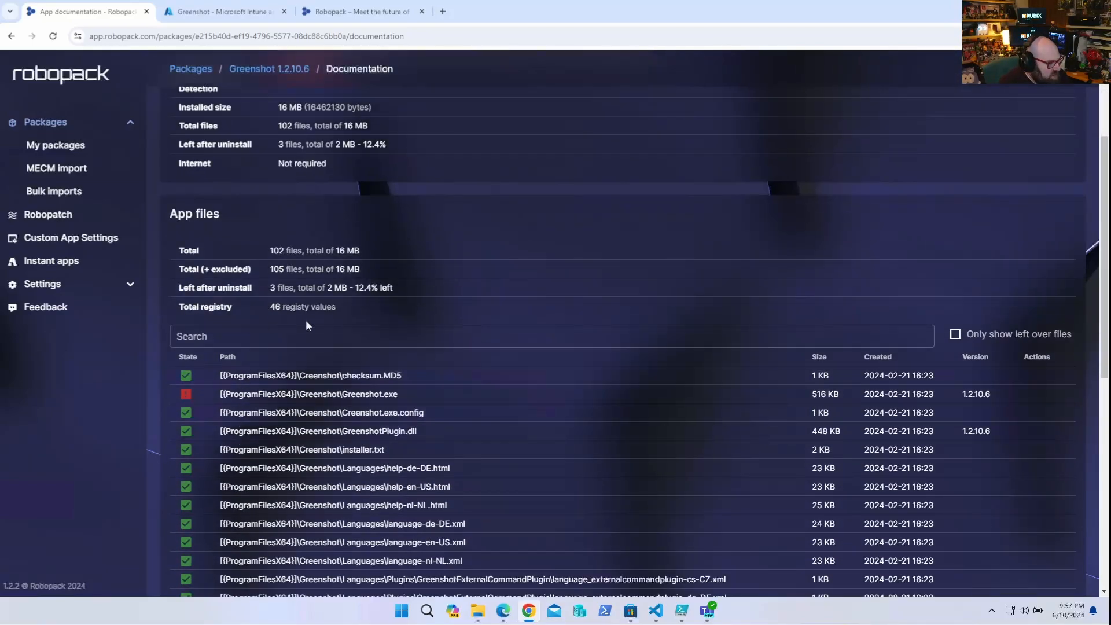
pyautogui.scroll(-4, 305, 321)
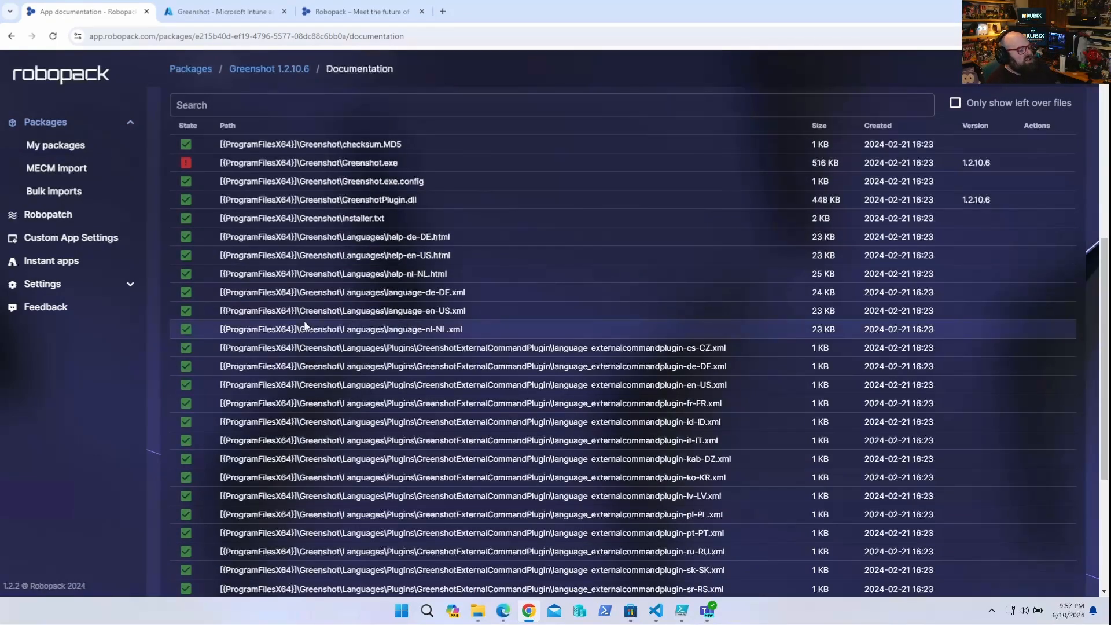
pyautogui.scroll(1, 305, 326)
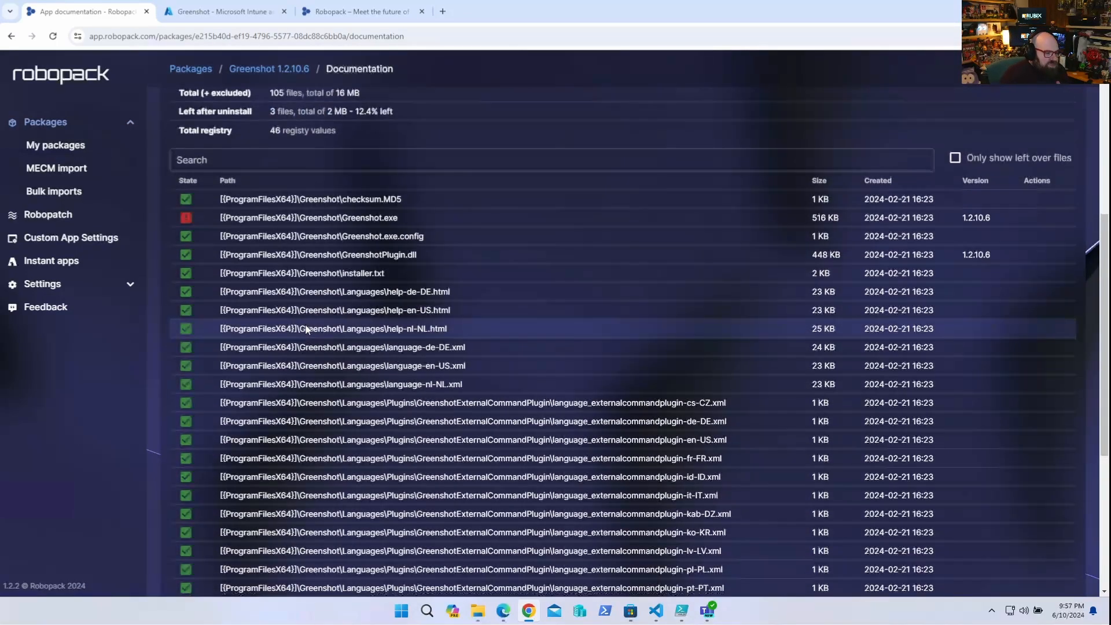
pyautogui.scroll(-2, 305, 329)
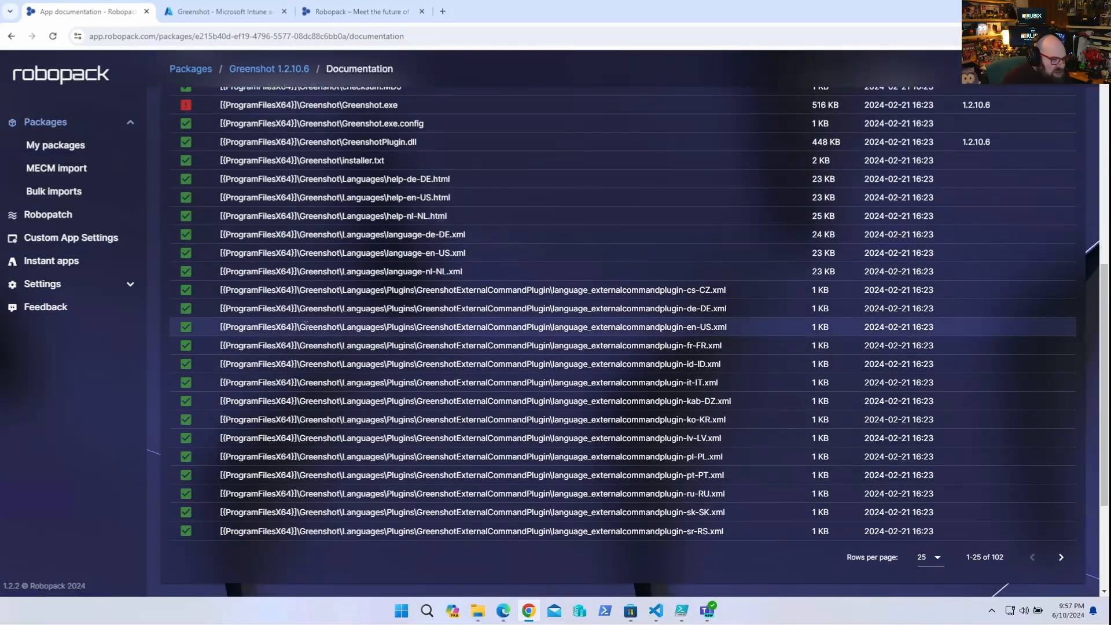
pyautogui.click(1061, 557)
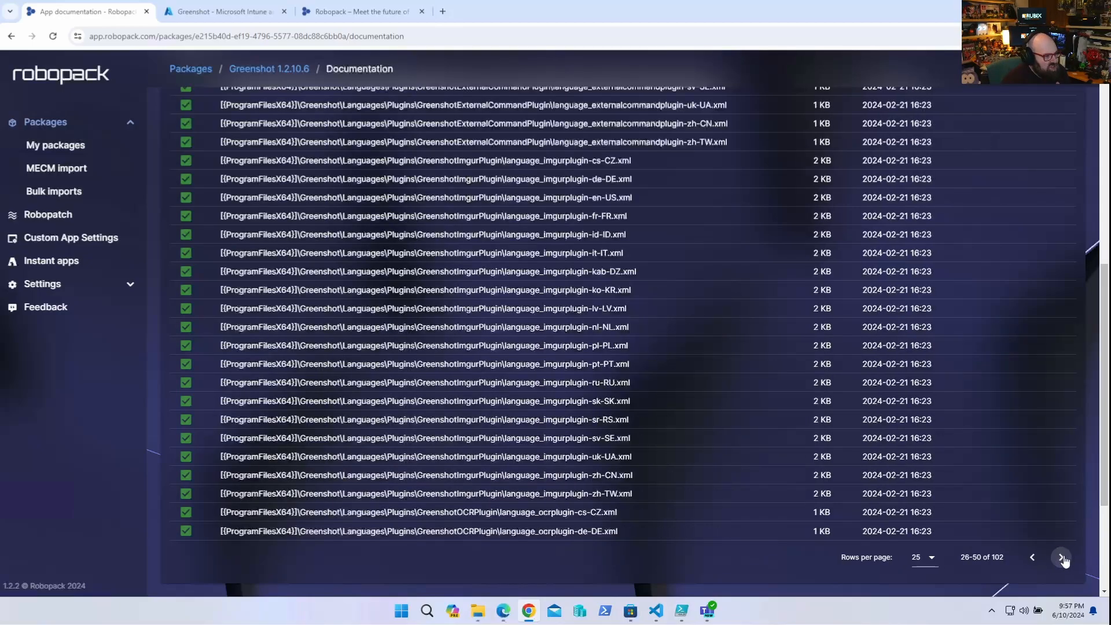
pyautogui.click(1032, 557)
pyautogui.scroll(3, 1037, 553)
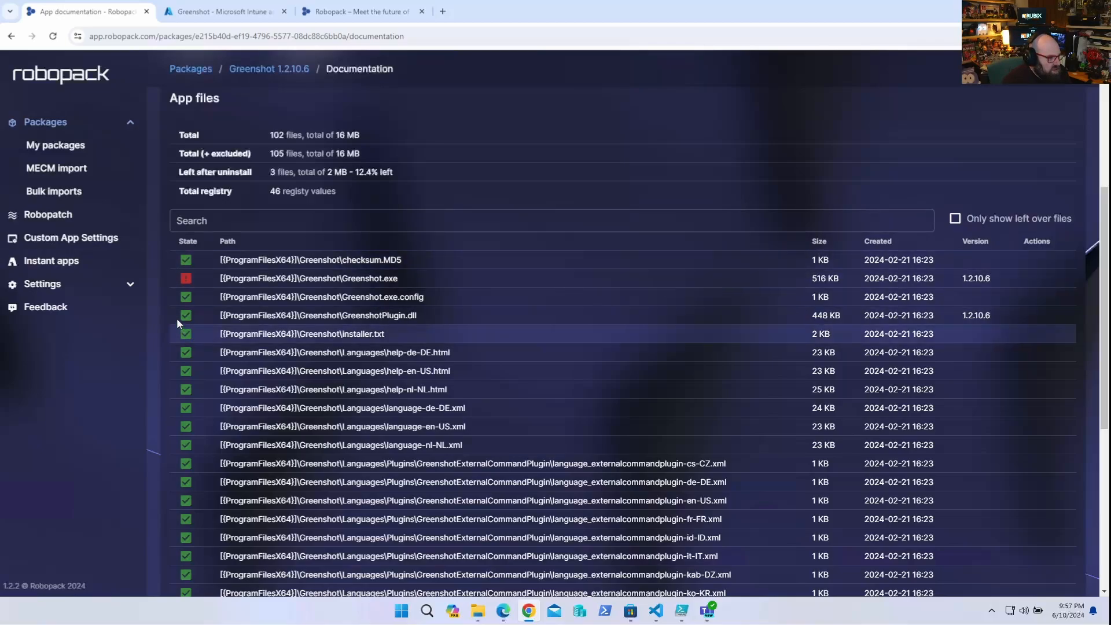
# Check the state of Greenshot.exe, filter the app files to only the left over files, and remove the filter again
pyautogui.moveTo(185, 279)
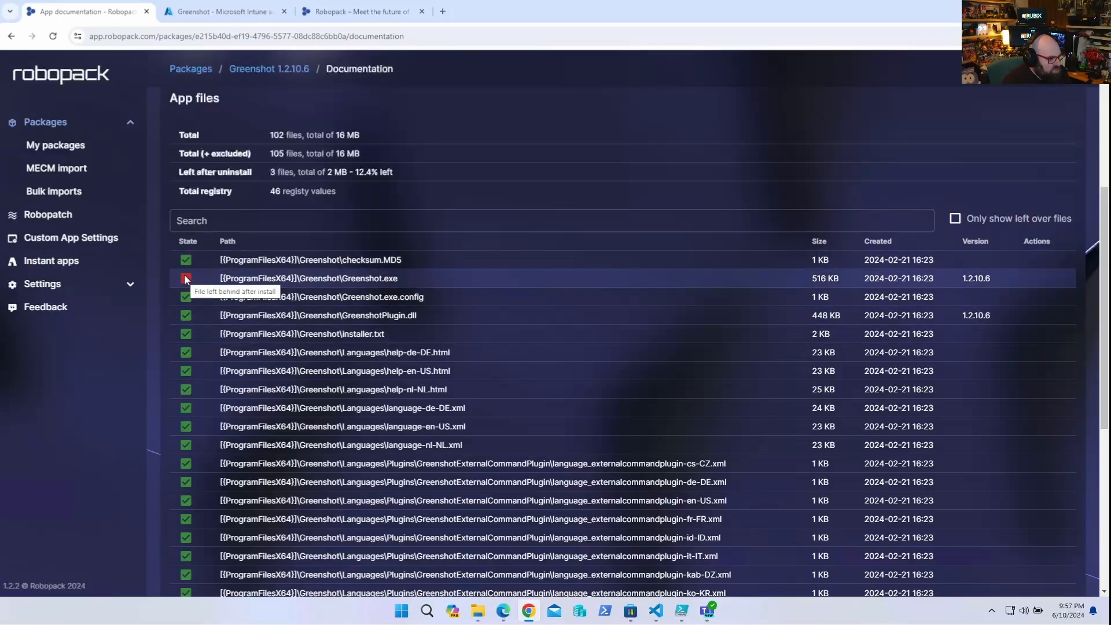
pyautogui.click(955, 218)
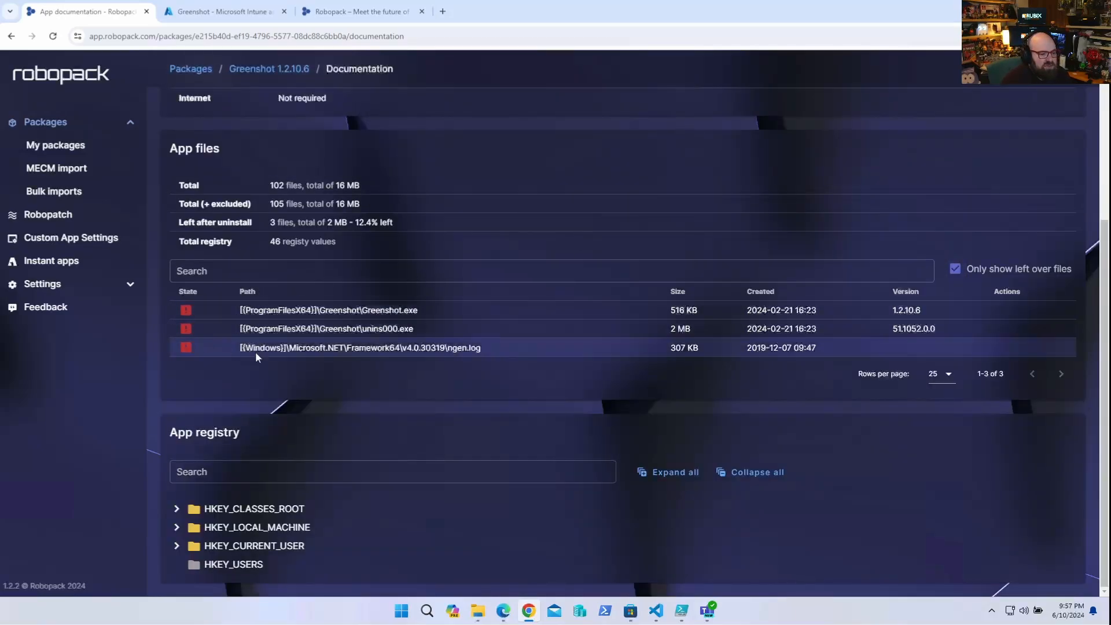
pyautogui.click(955, 268)
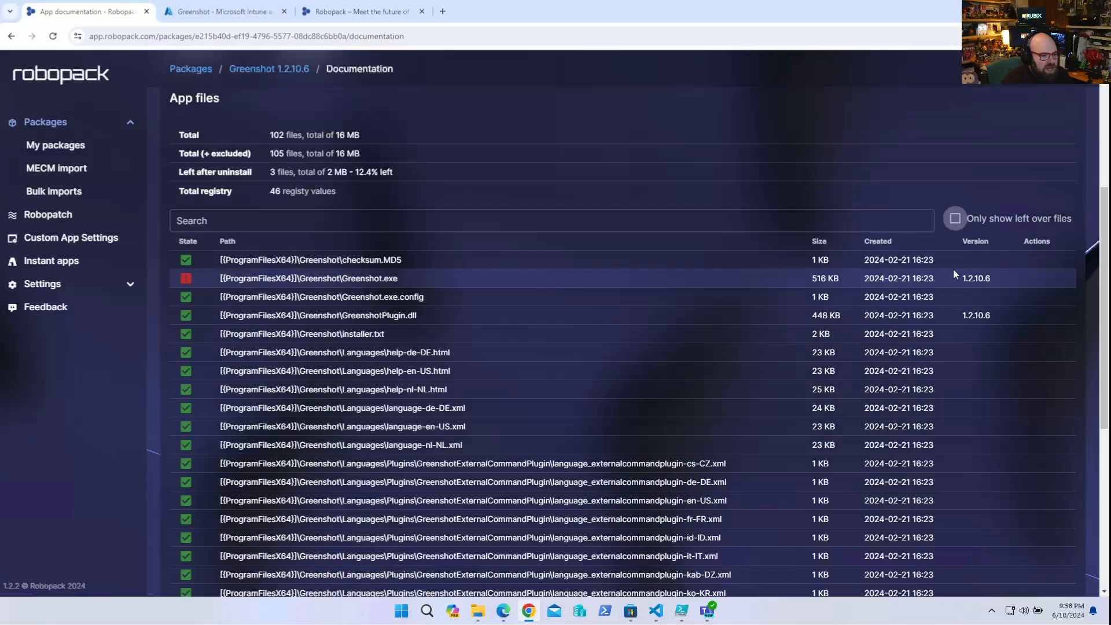
# Search the app files for "language-en-u", check the matching file's state, and clear the search
pyautogui.click(388, 227)
pyautogui.write('lang')
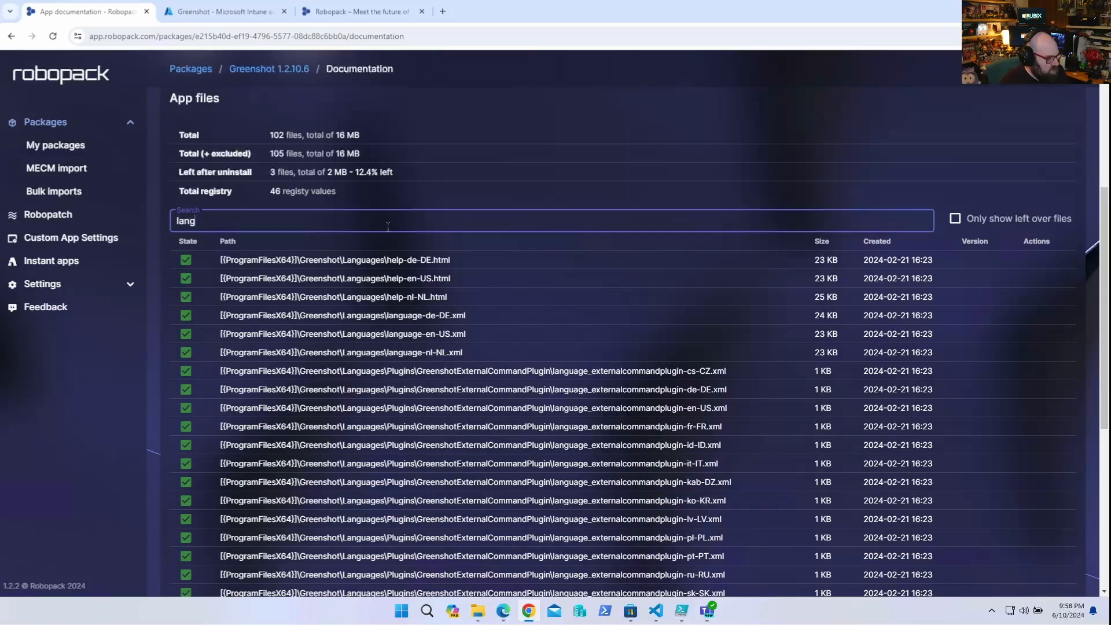
pyautogui.write('uage-en-u')
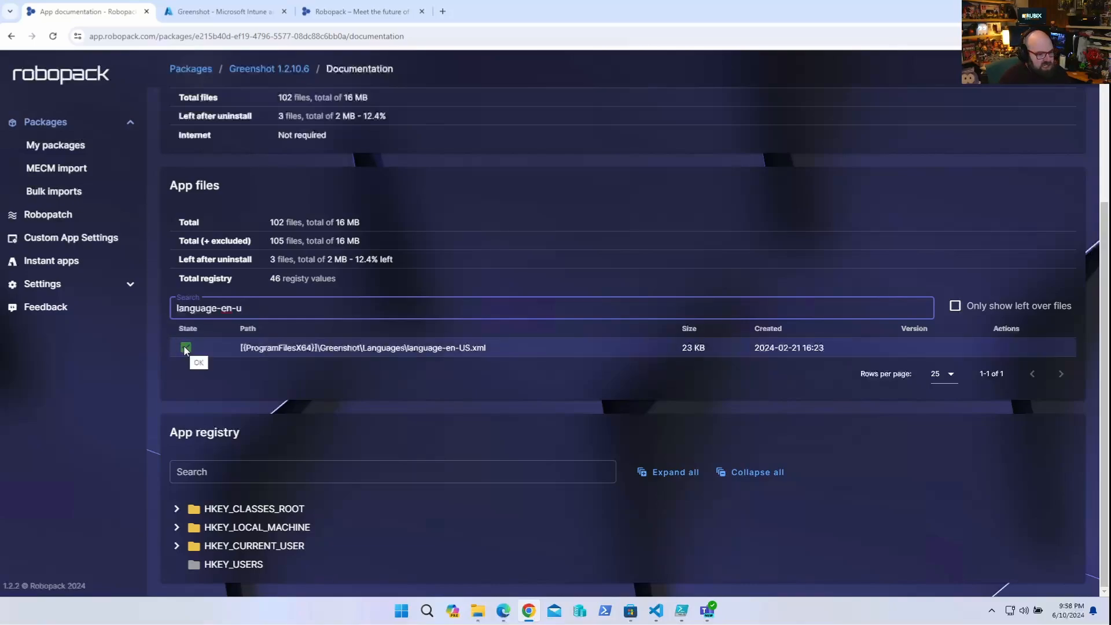
pyautogui.tripleClick(263, 303)
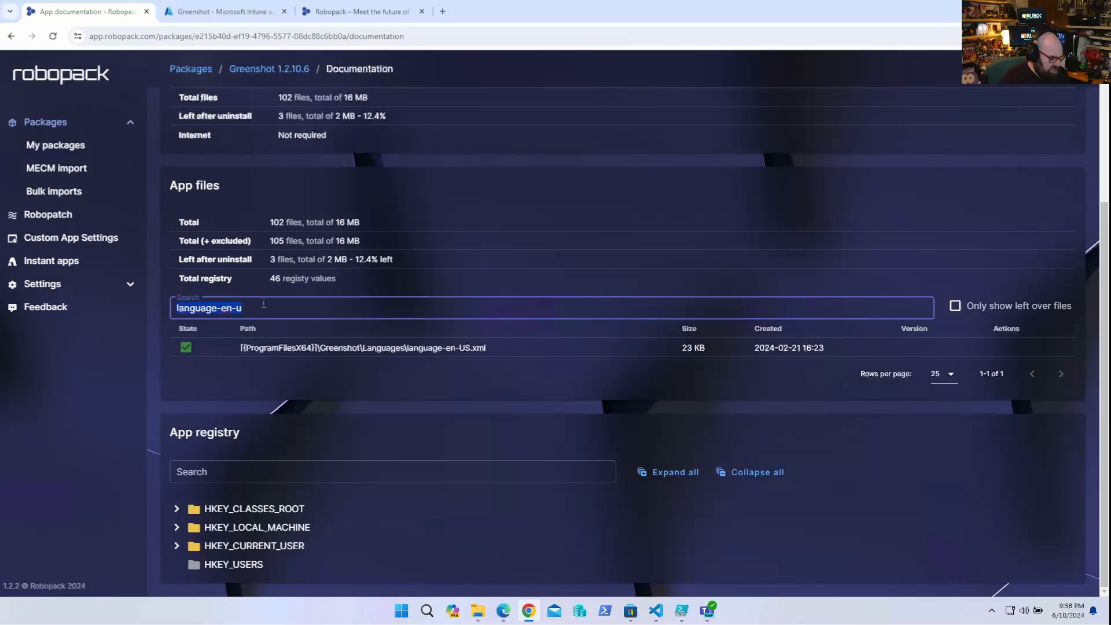
pyautogui.press('BackSpace')
# Expand the whole app registry tree and examine Greenshot's keys and values from HKEY_CLASSES_ROOT through HKEY_CURRENT_USER
pyautogui.scroll(-5, 269, 300)
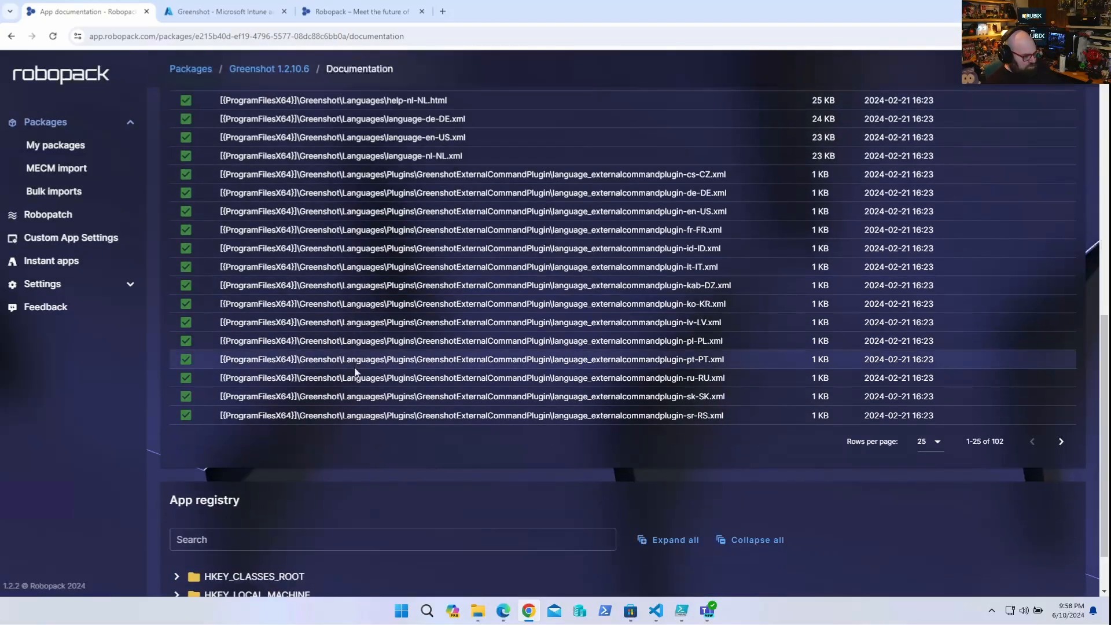
pyautogui.scroll(-1, 355, 372)
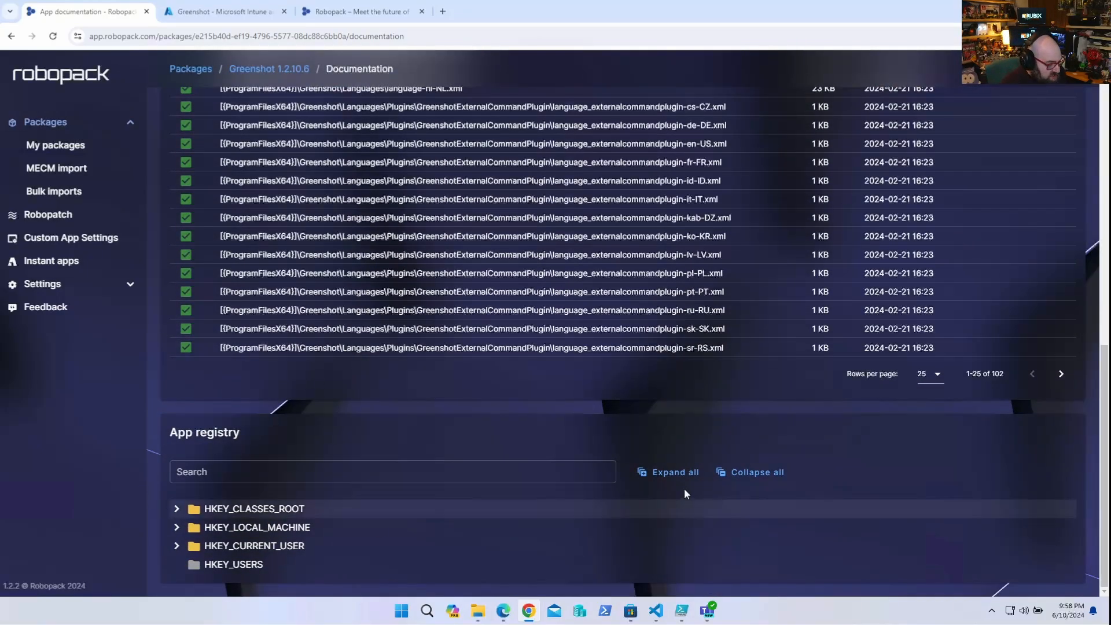
pyautogui.click(671, 472)
pyautogui.scroll(-2, 560, 438)
pyautogui.scroll(-5, 560, 439)
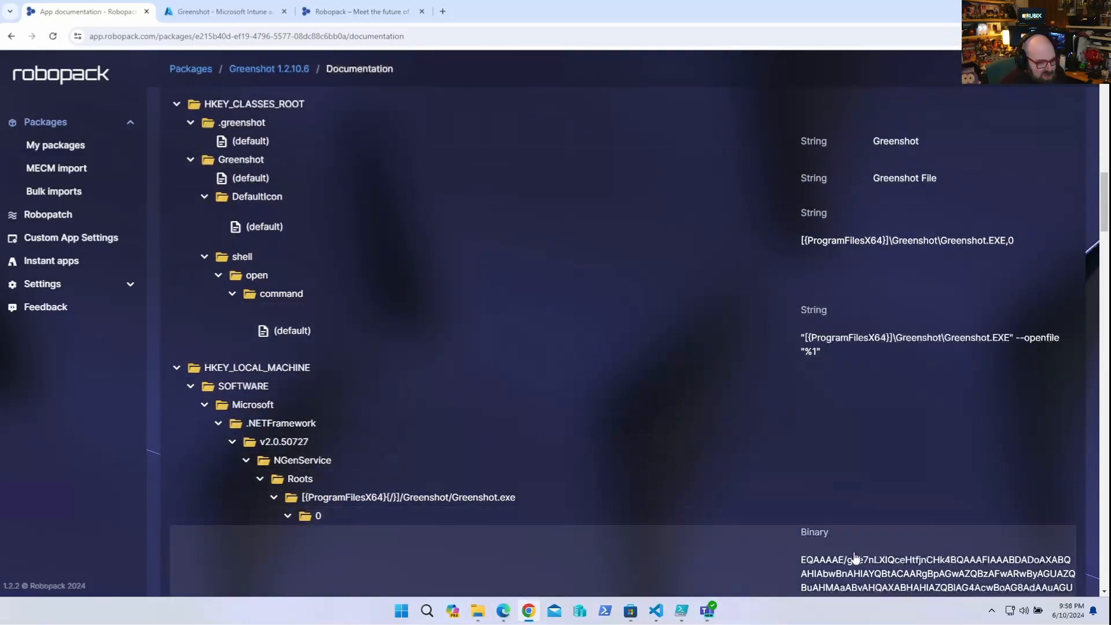
pyautogui.scroll(3, 870, 303)
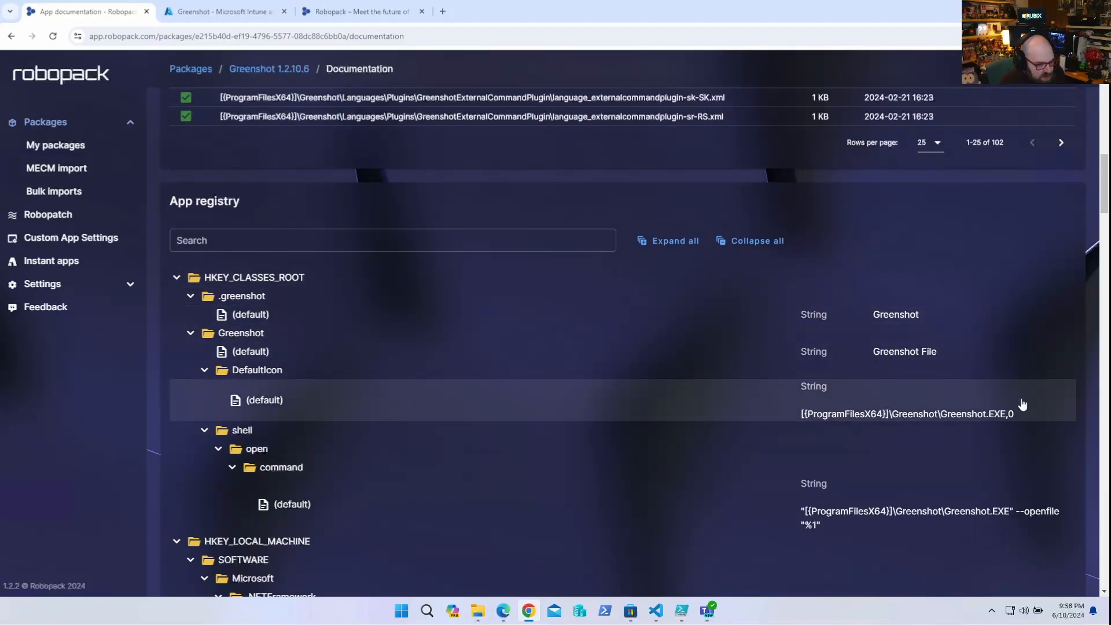
pyautogui.scroll(-3, 367, 467)
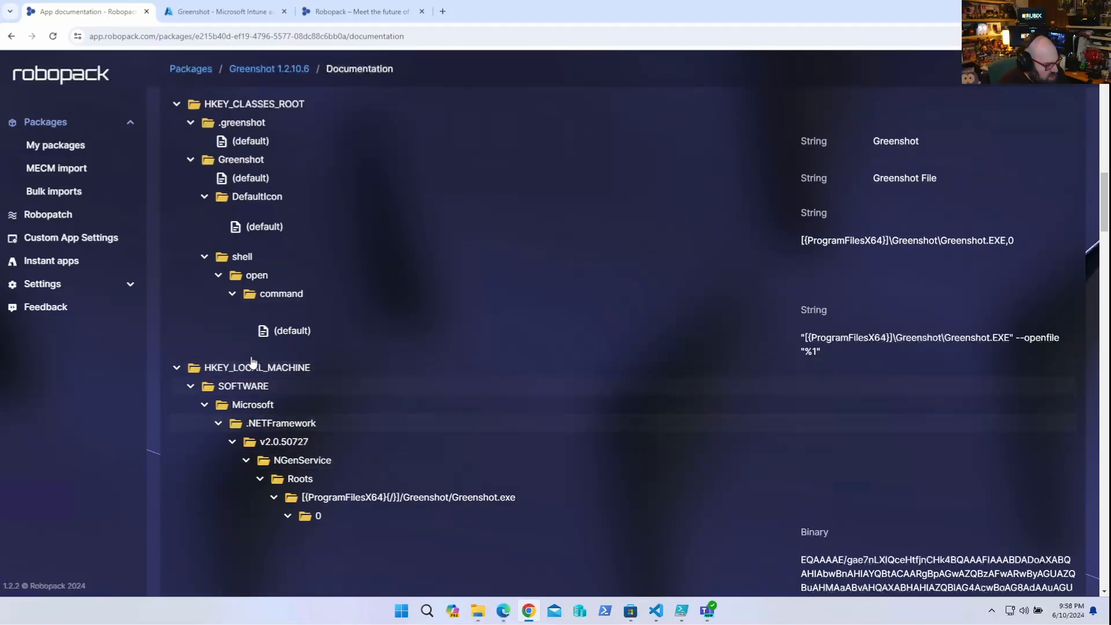
pyautogui.scroll(-4, 907, 582)
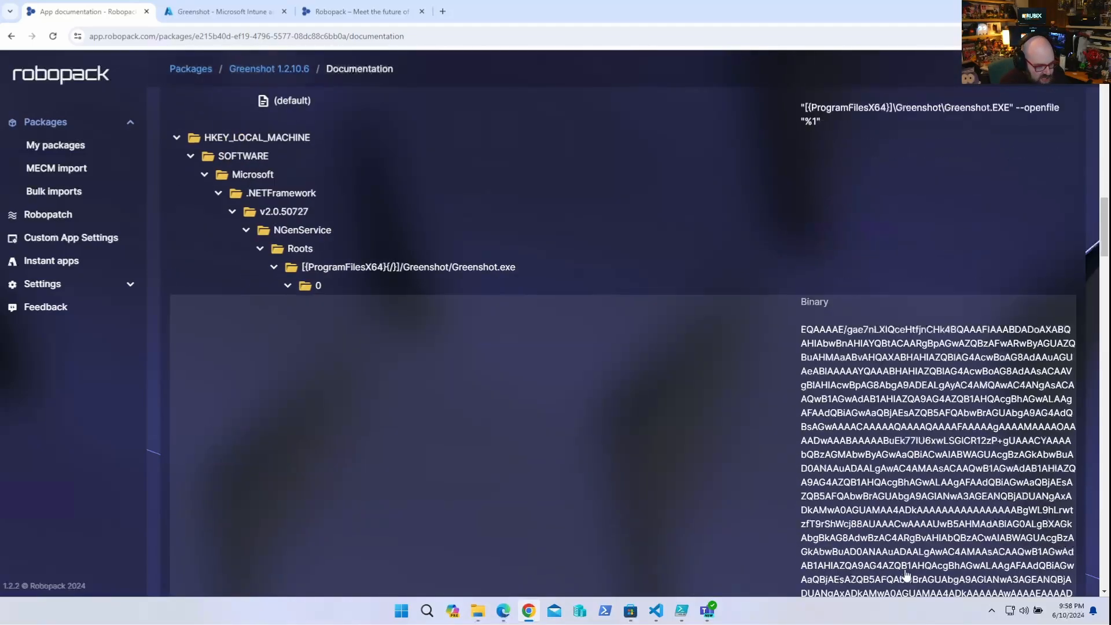
pyautogui.scroll(-15, 965, 554)
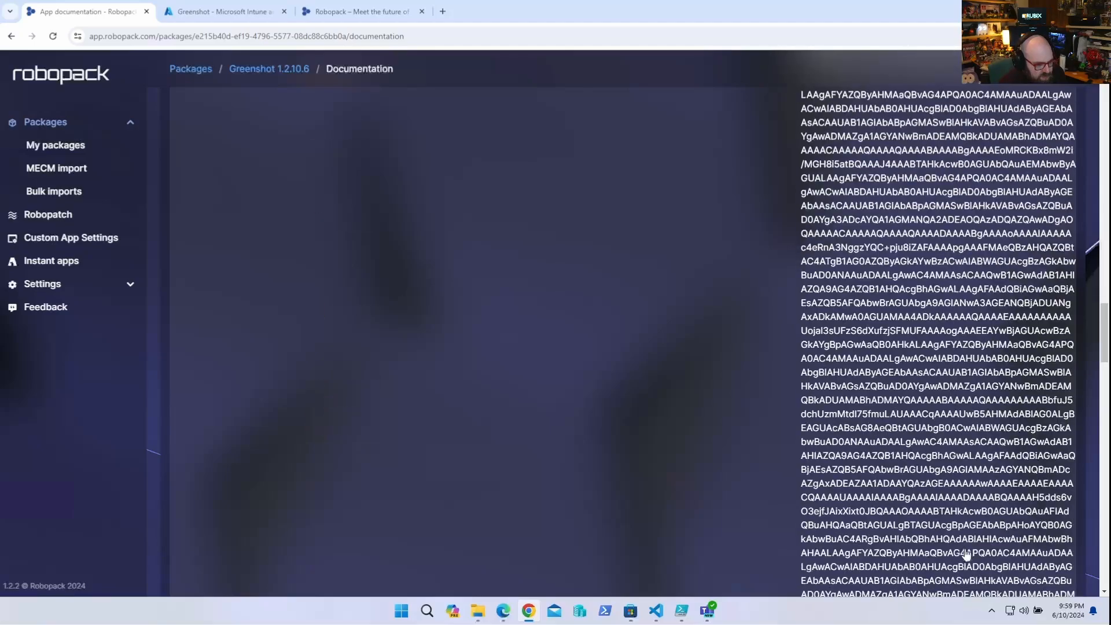
pyautogui.scroll(-4, 964, 553)
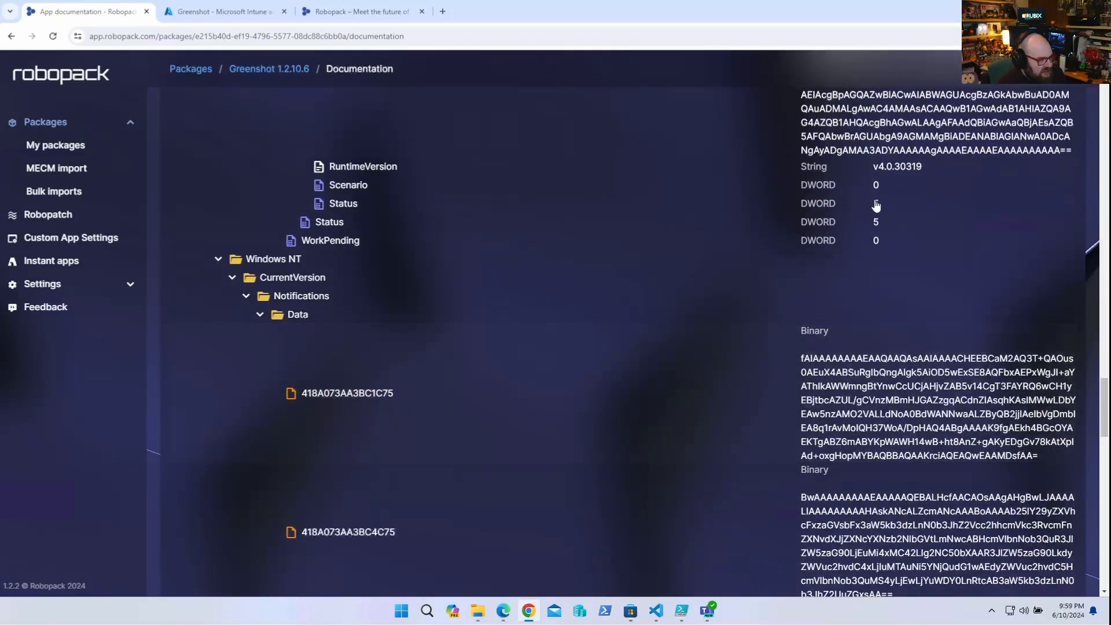
pyautogui.scroll(-9, 836, 405)
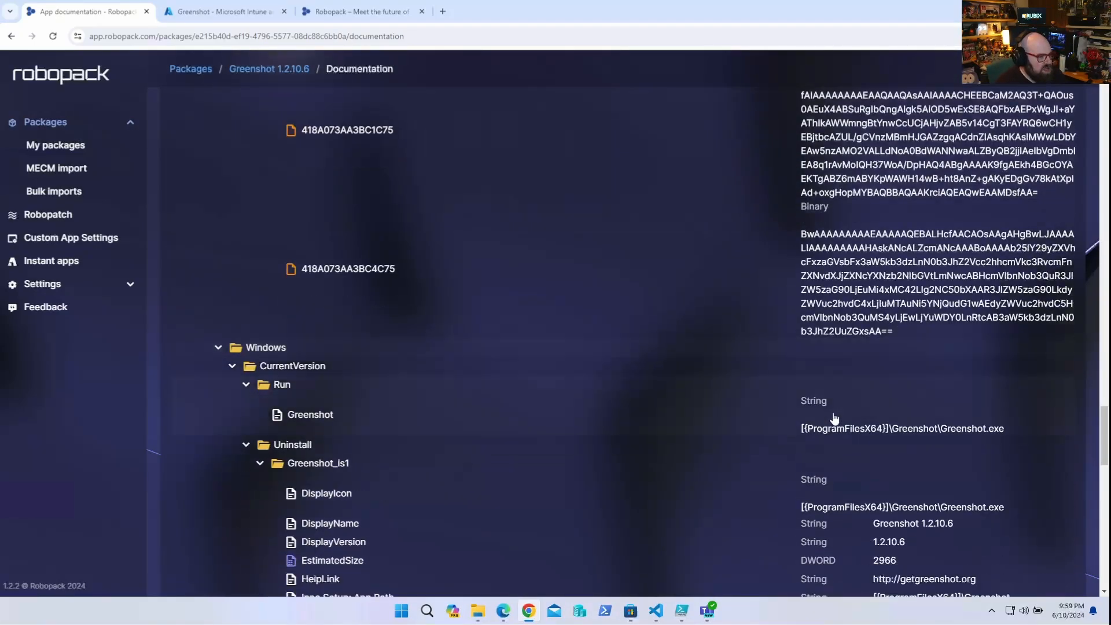
pyautogui.scroll(-3, 798, 425)
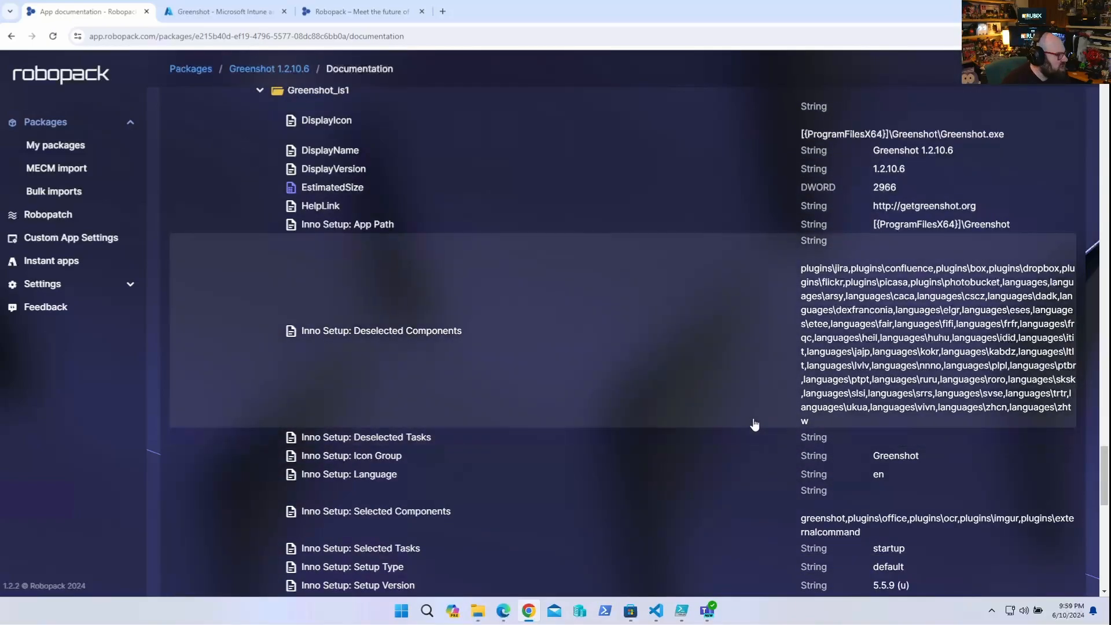
pyautogui.scroll(-9, 757, 428)
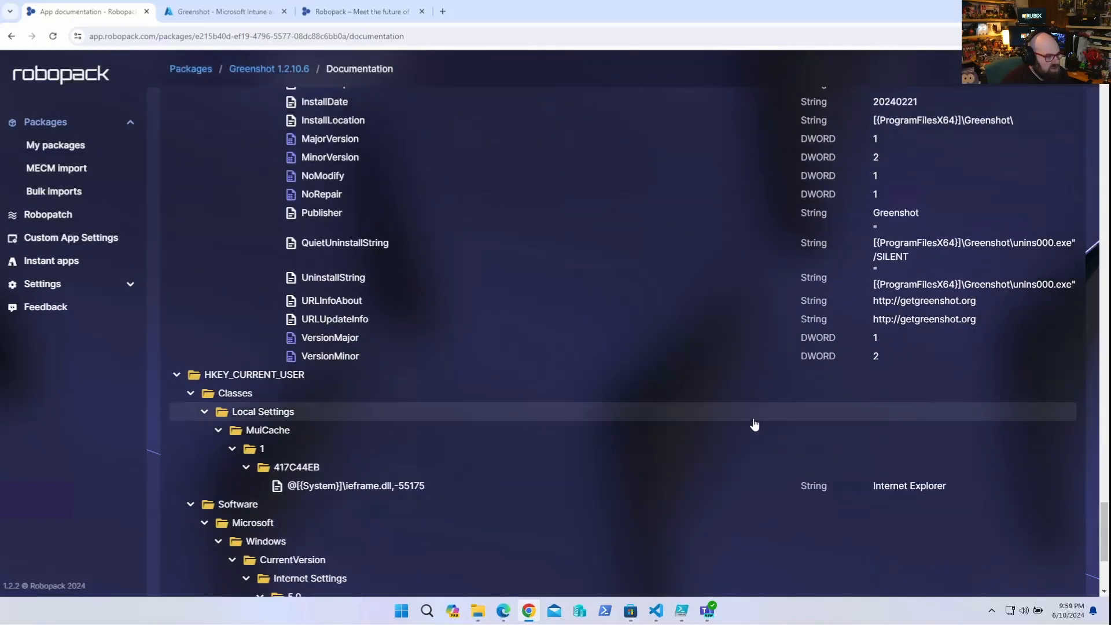
pyautogui.scroll(-4, 754, 426)
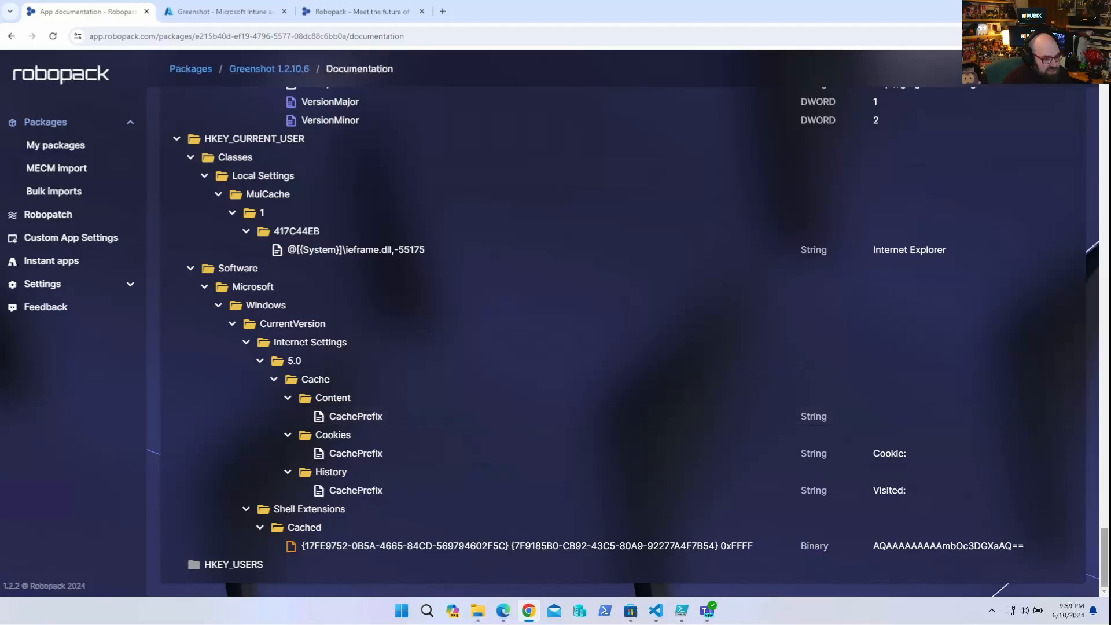
# Review the summary at the start of the Greenshot documentation and return to the Greenshot 1.2.10.6 package page
pyautogui.scroll(20, 1051, 518)
pyautogui.scroll(20, 1029, 516)
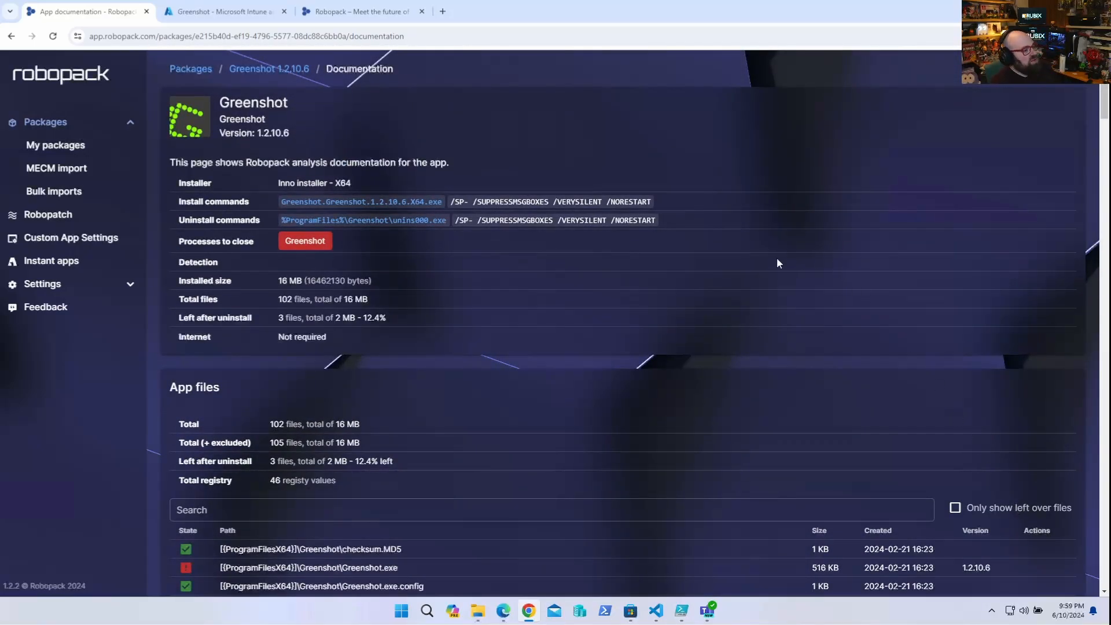
pyautogui.scroll(-4, 675, 343)
pyautogui.scroll(4, 674, 341)
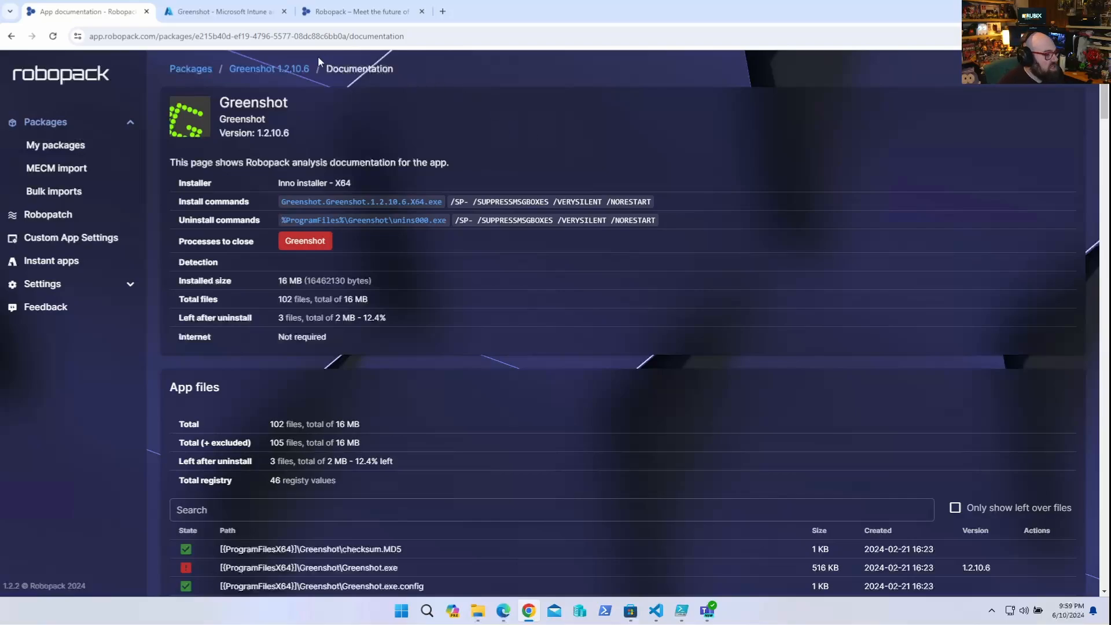
pyautogui.click(257, 69)
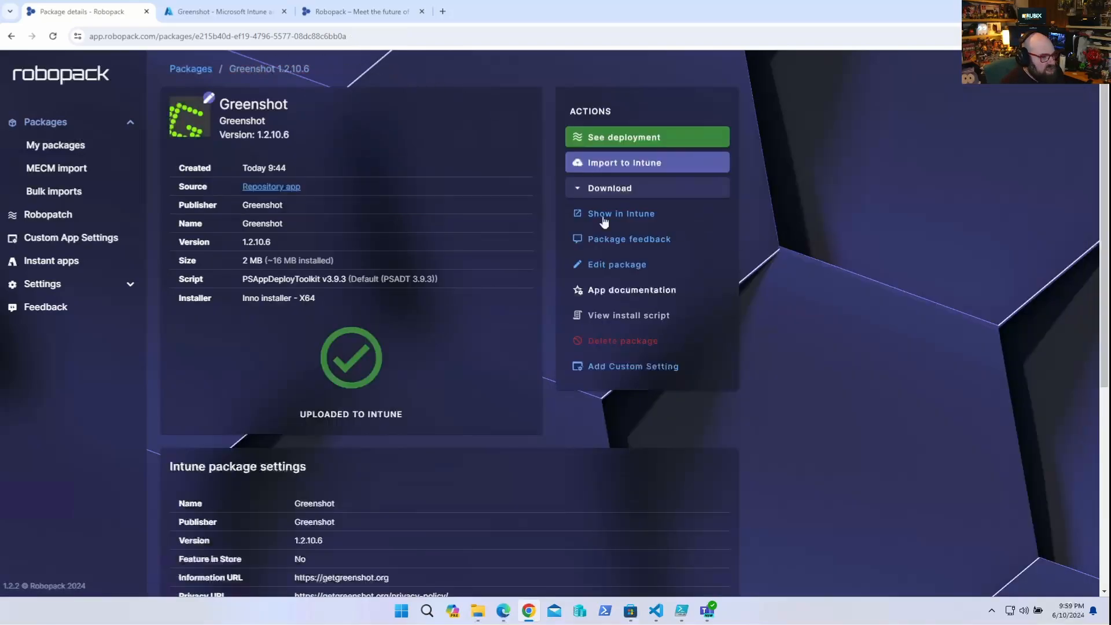
# Search the instant apps repository for "eclipse" and show all results to look through the full list
pyautogui.click(51, 260)
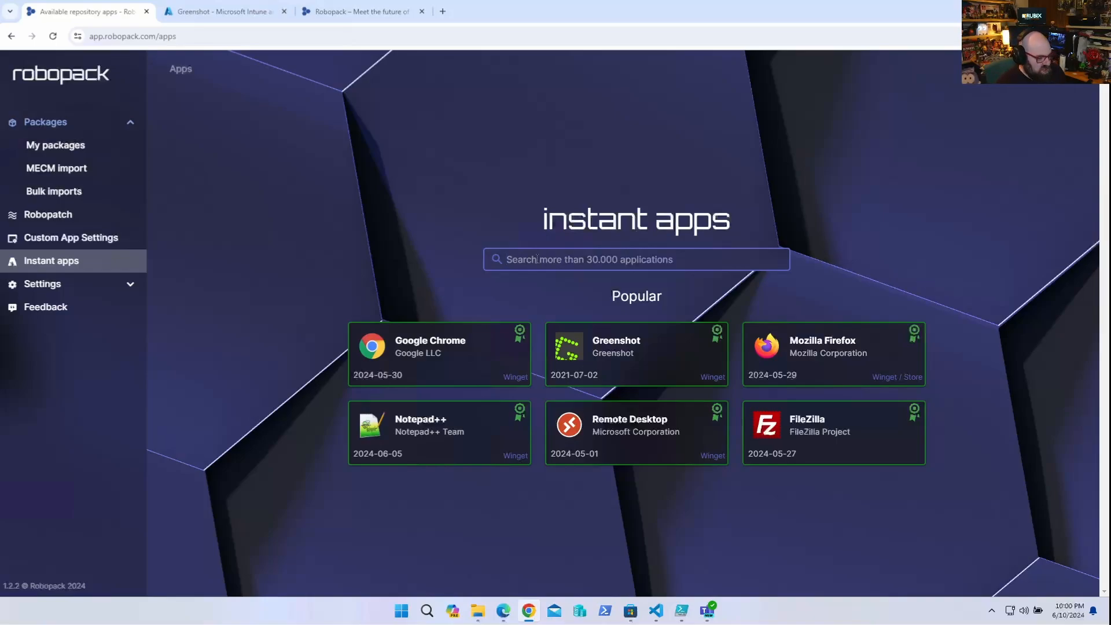
pyautogui.click(537, 259)
pyautogui.write('eclipse')
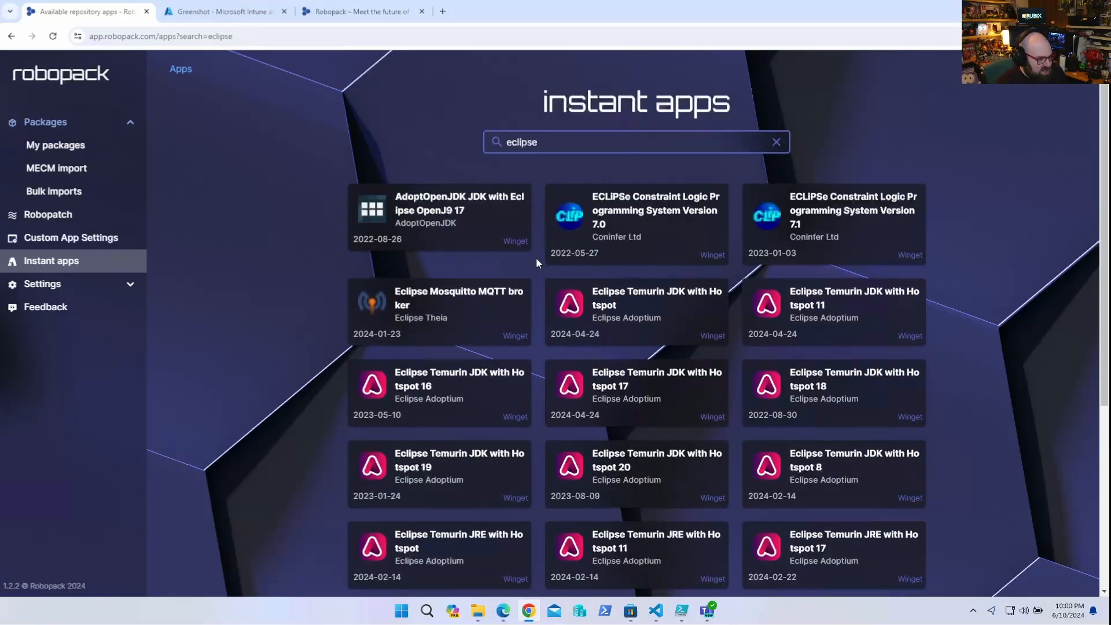
pyautogui.scroll(-5, 676, 364)
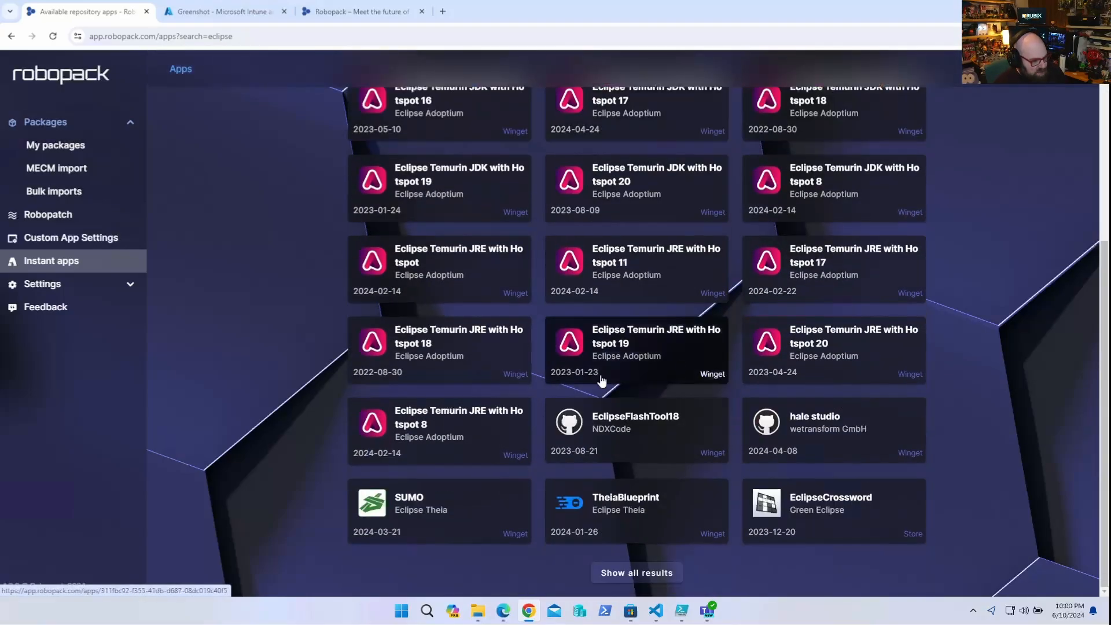
pyautogui.click(626, 574)
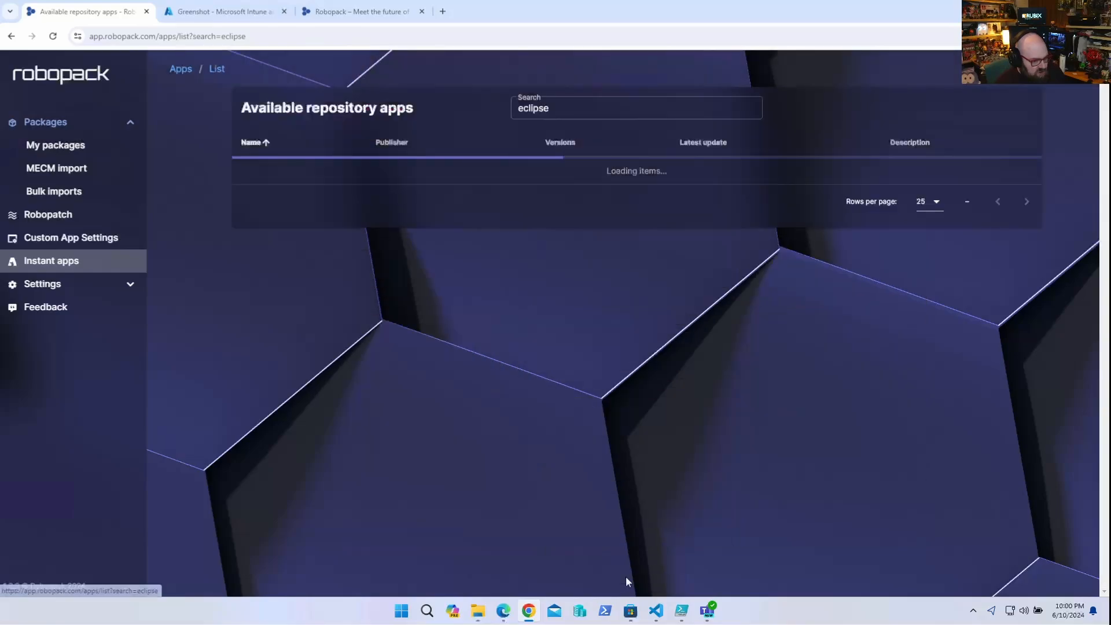
pyautogui.scroll(-6, 474, 410)
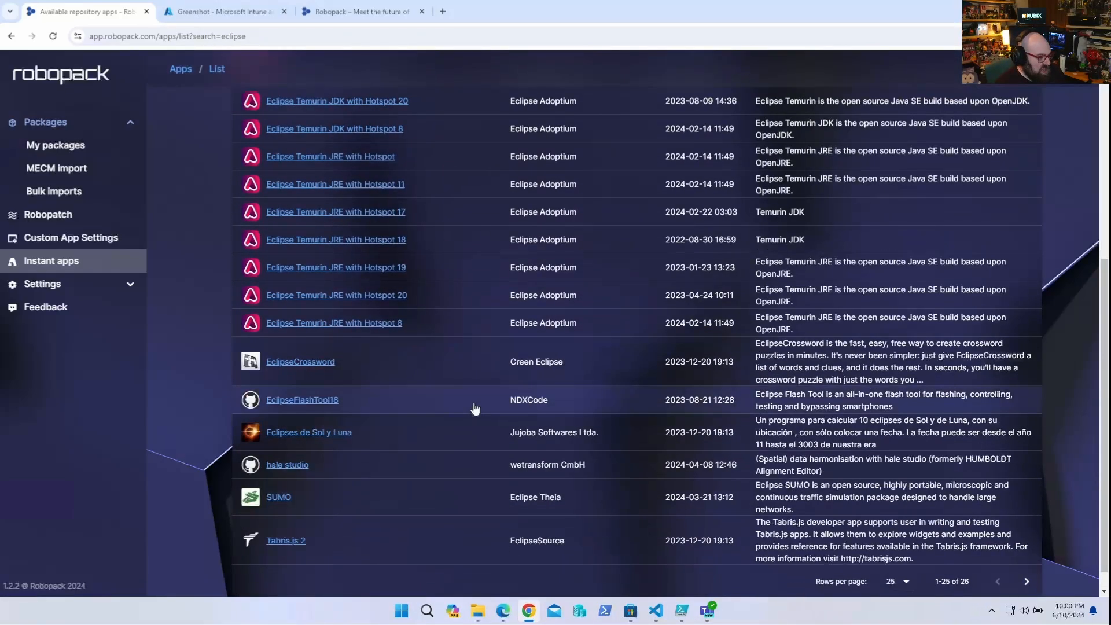
pyautogui.scroll(8, 474, 409)
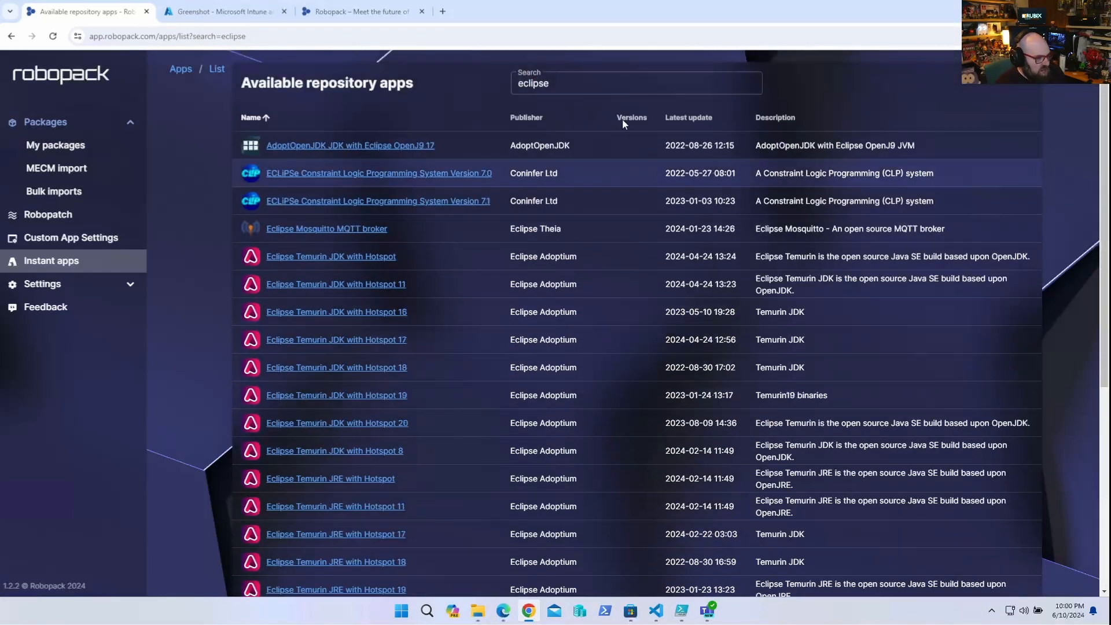
pyautogui.click(524, 85)
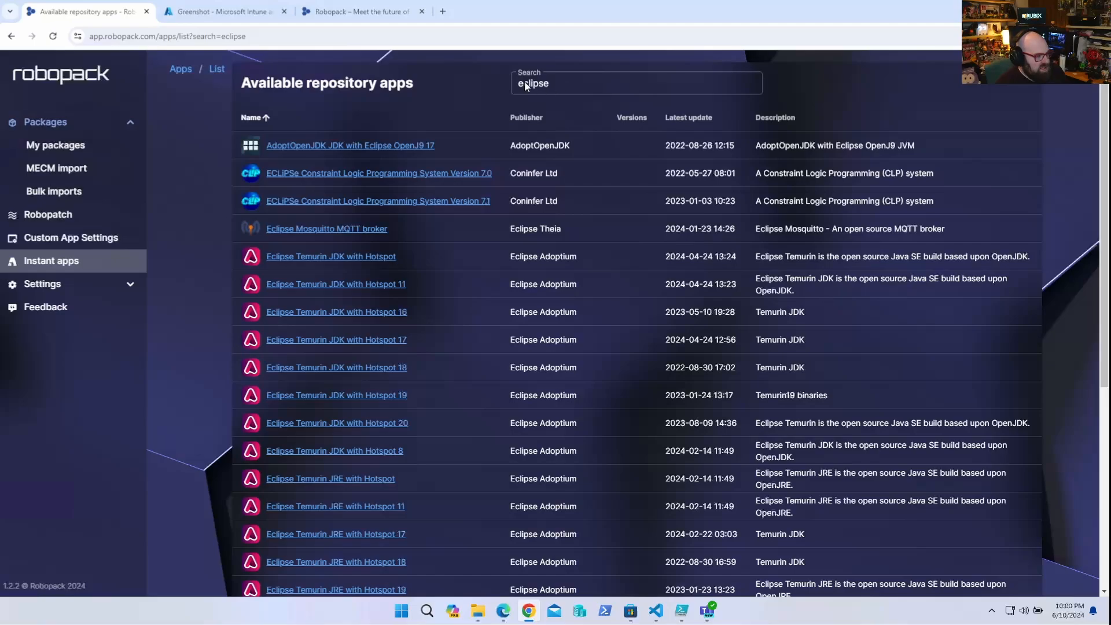
# Search the repository apps for "github" and open the GitHub Desktop app page
pyautogui.click(580, 92)
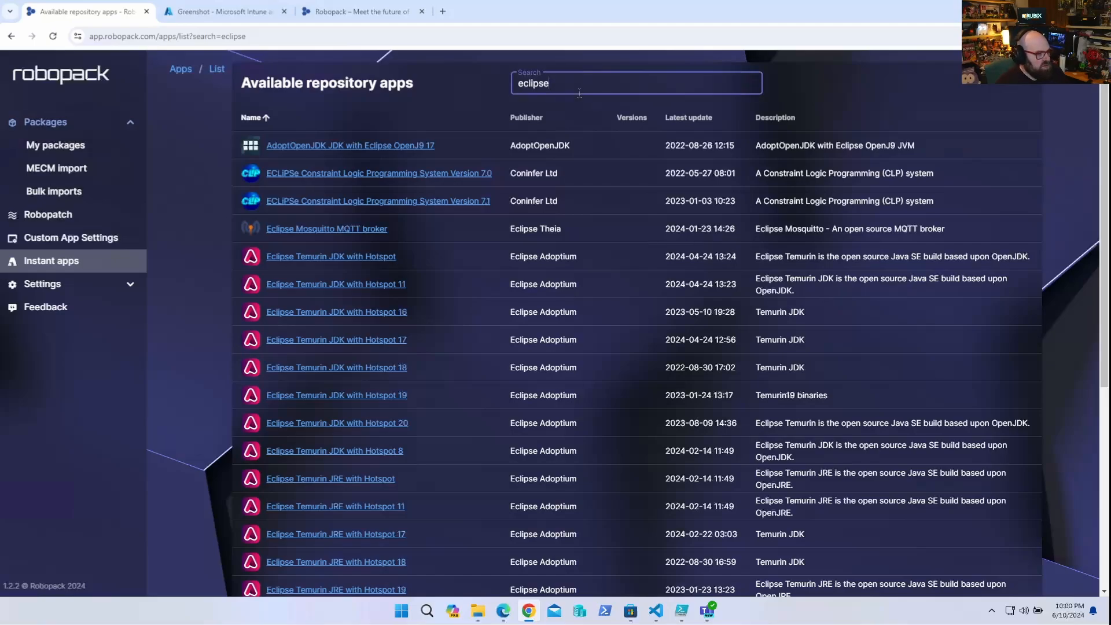
pyautogui.hotkey('ctrl', 'a')
pyautogui.write('github')
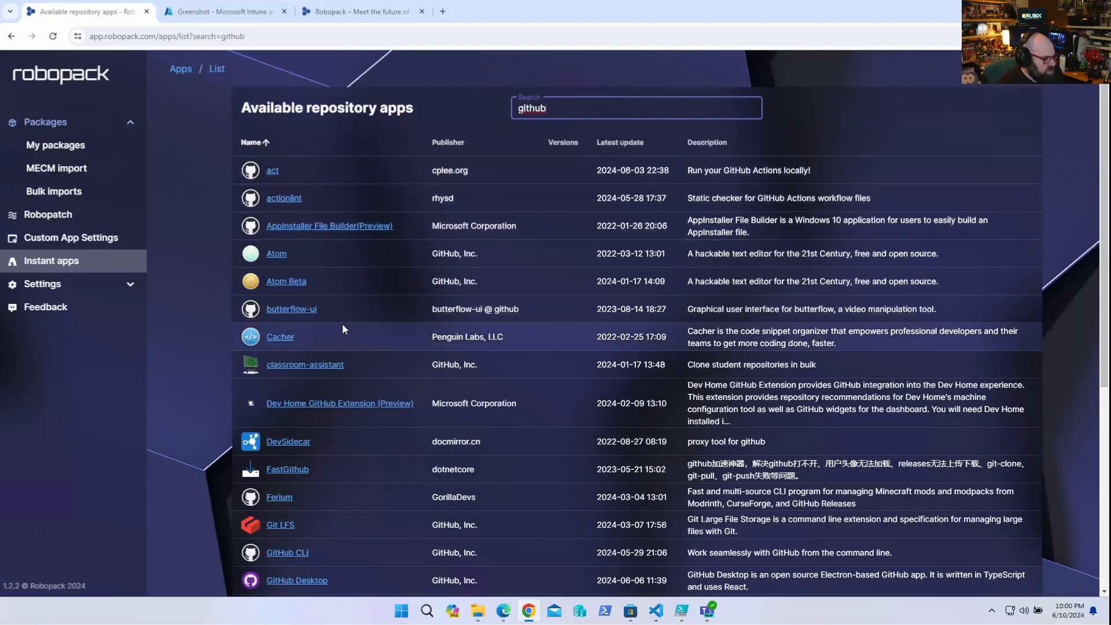
pyautogui.scroll(-3, 343, 329)
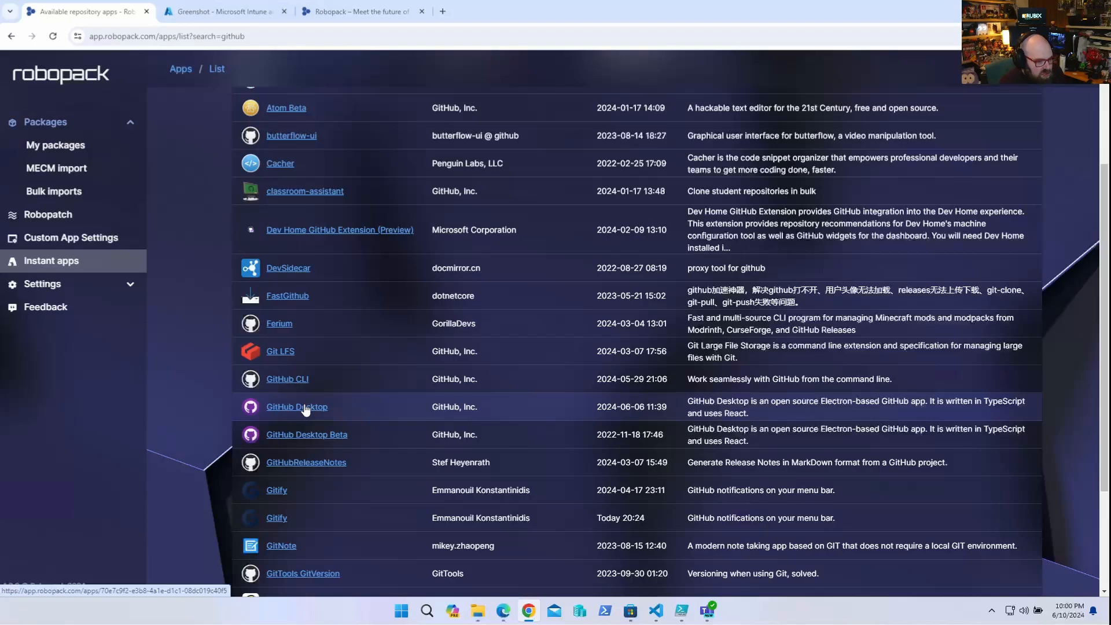
pyautogui.scroll(-2, 305, 409)
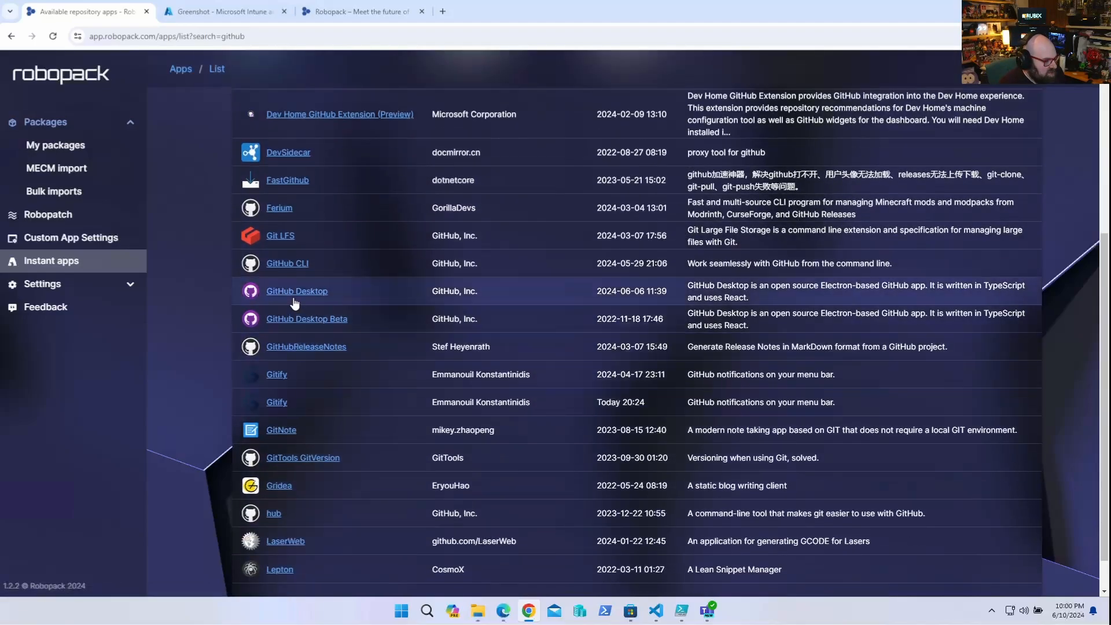
pyautogui.click(296, 293)
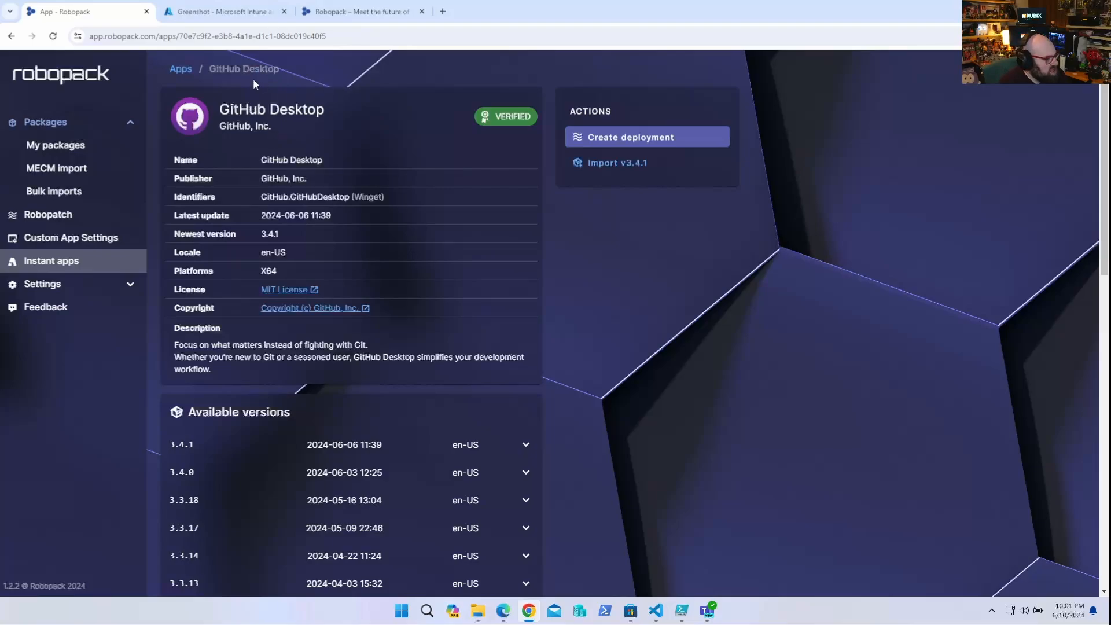
# Set up the import of GitHub Desktop v3.4.1 with quick import to Intune for the Rubix Dev / rubixdev.com tenant
pyautogui.click(617, 167)
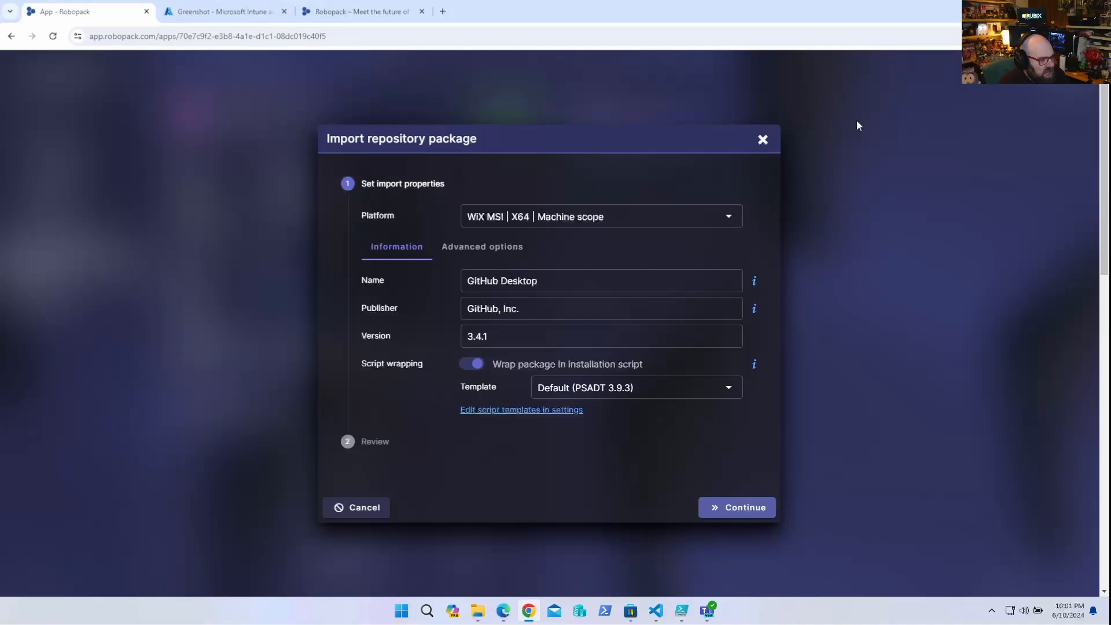
pyautogui.click(745, 516)
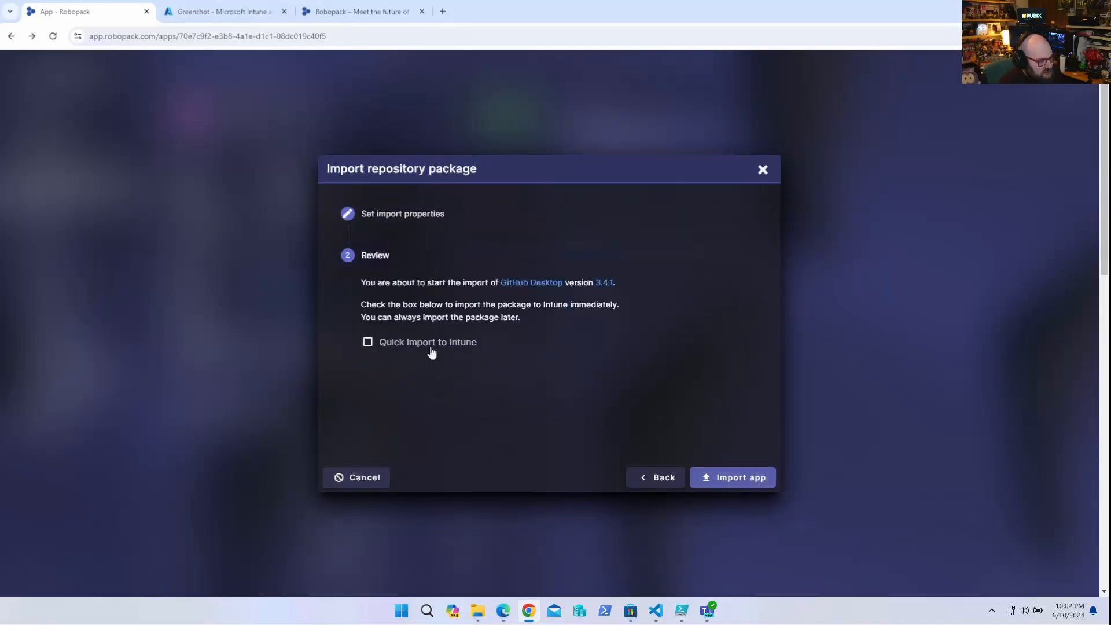
pyautogui.click(391, 345)
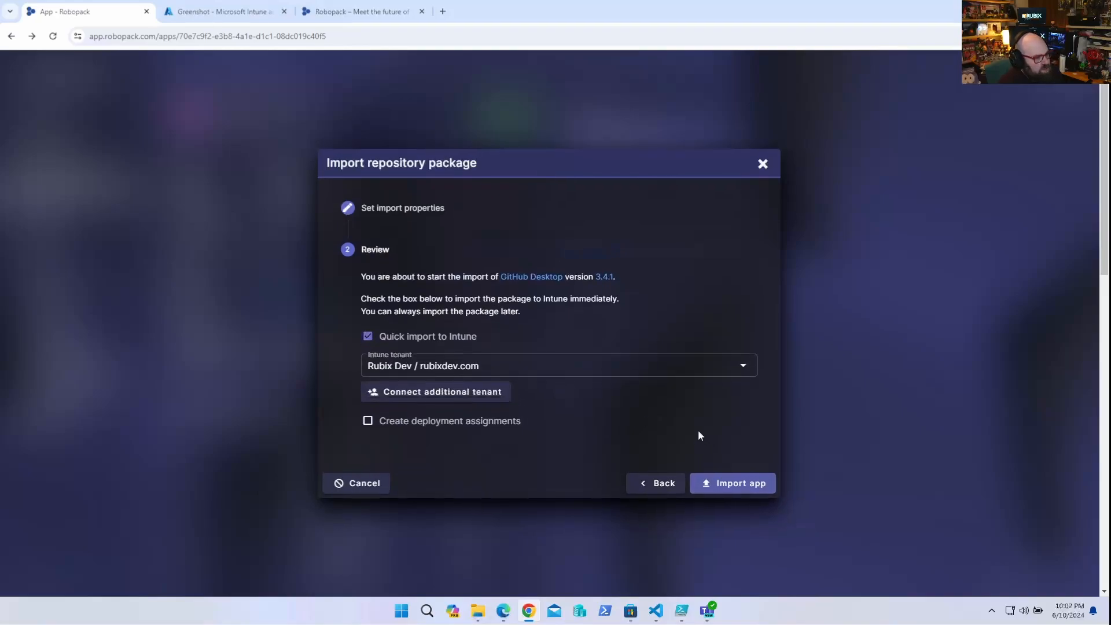
pyautogui.click(585, 369)
pyautogui.click(584, 370)
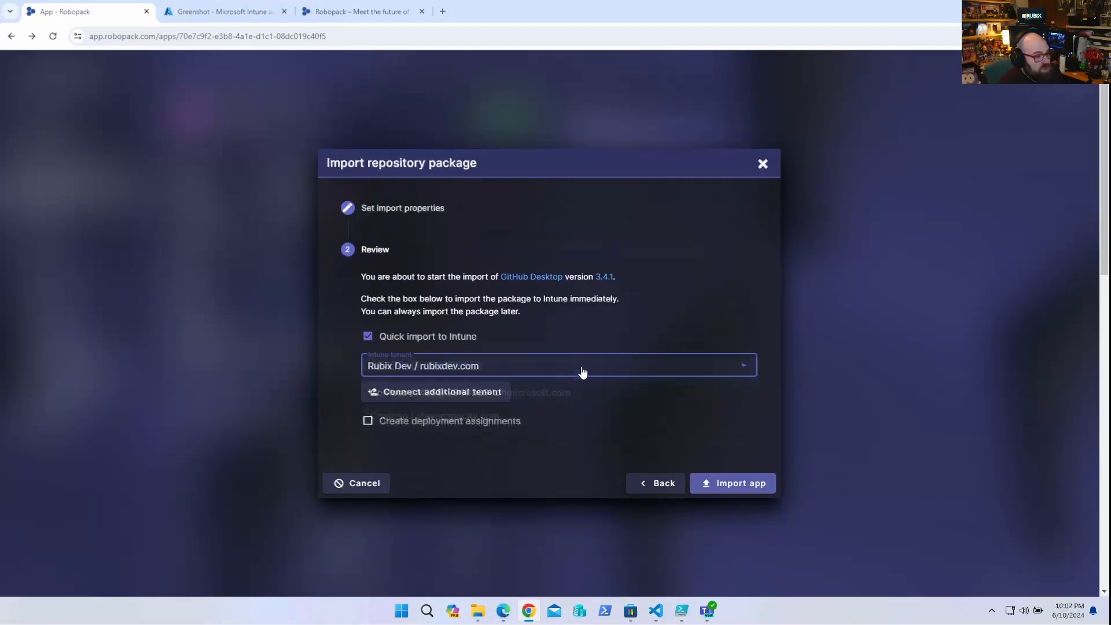
# Enable deployment assignments with the Default group template and import the app
pyautogui.click(429, 421)
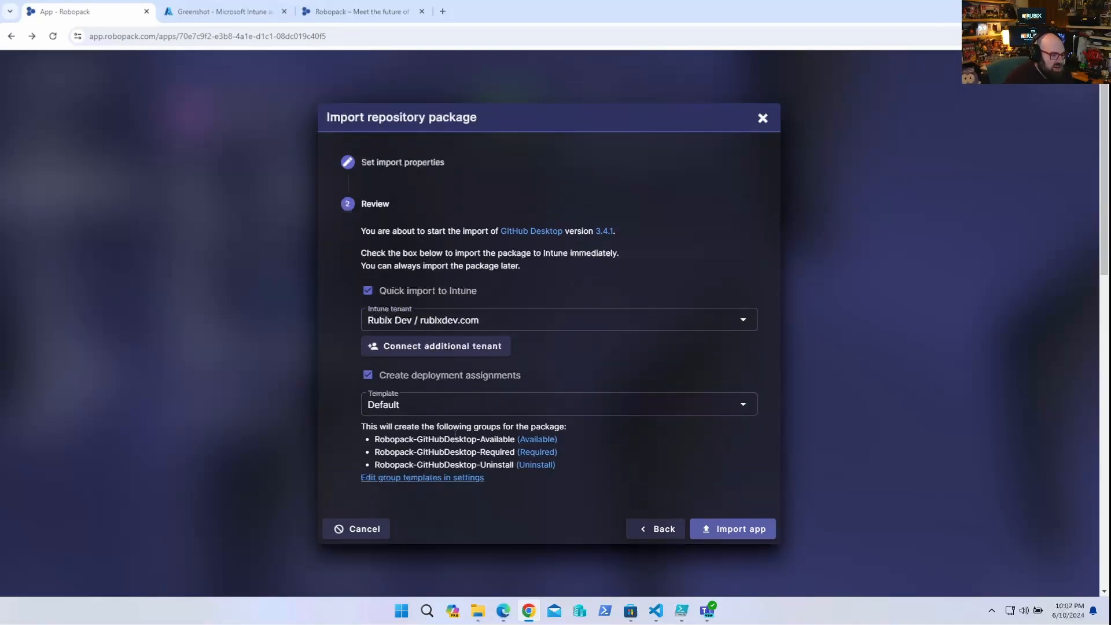
pyautogui.click(461, 405)
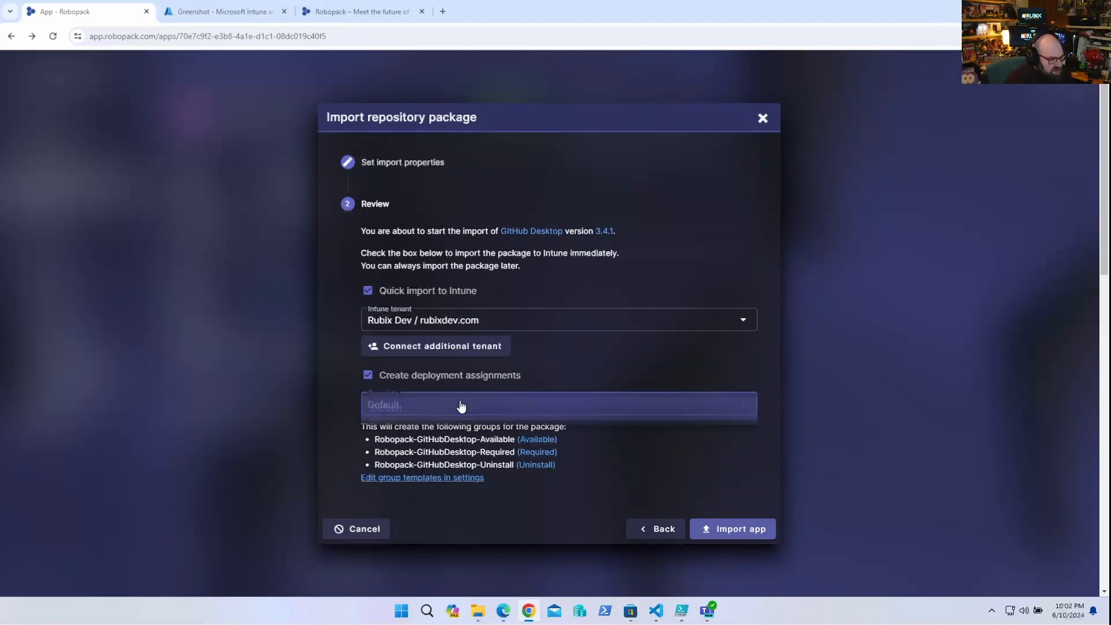
pyautogui.click(461, 404)
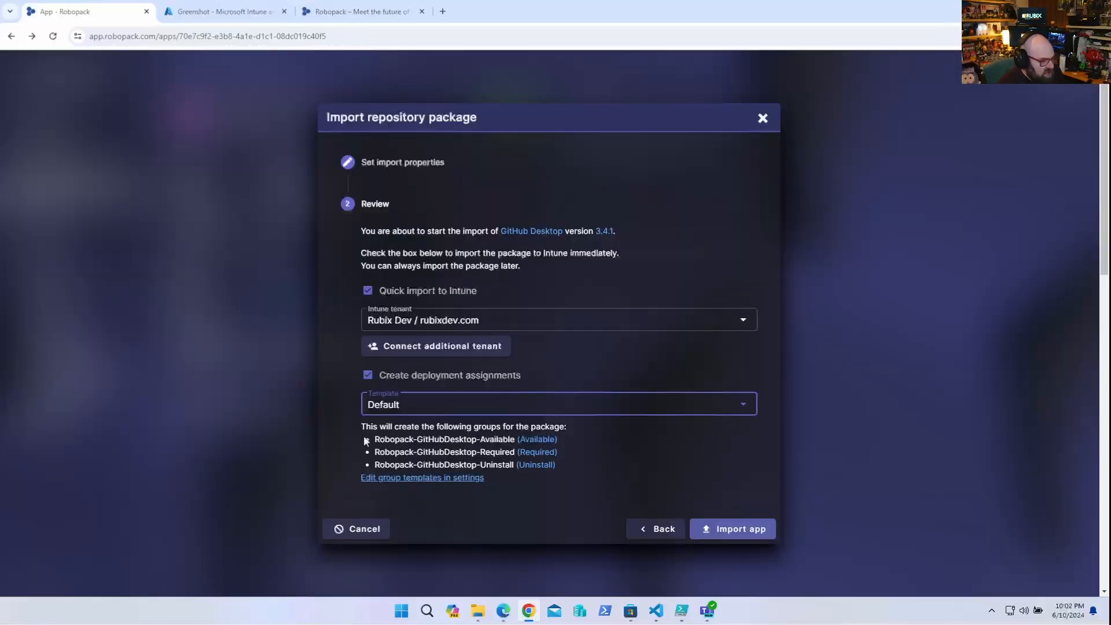
pyautogui.click(742, 530)
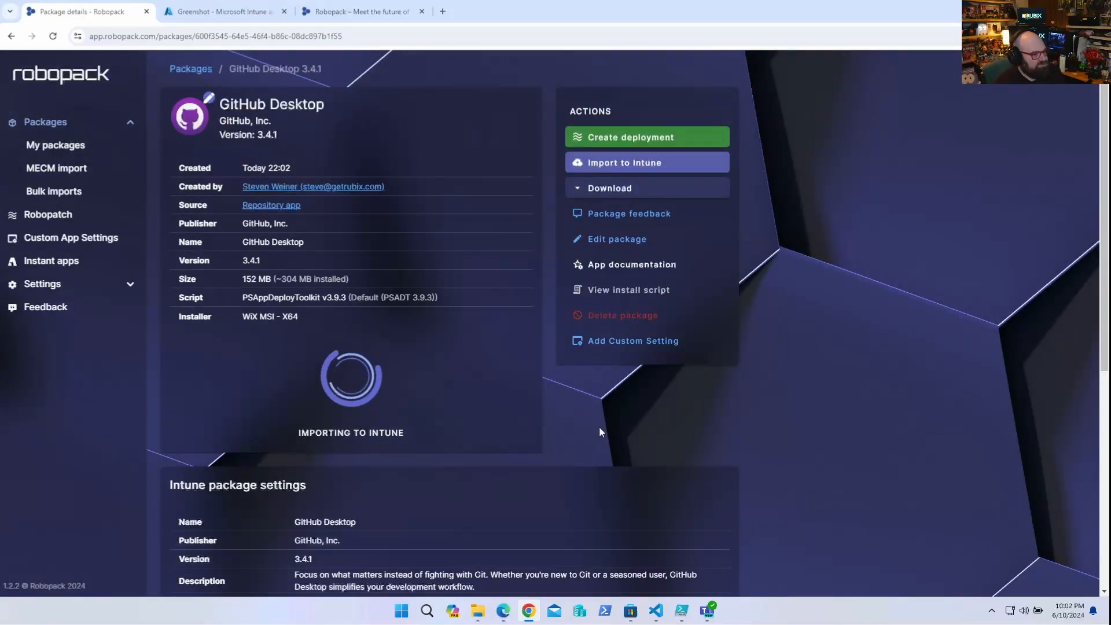
# Create a deployment for GitHub Desktop 3.4.1 and add a first deployment wave named Pilot
pyautogui.click(635, 137)
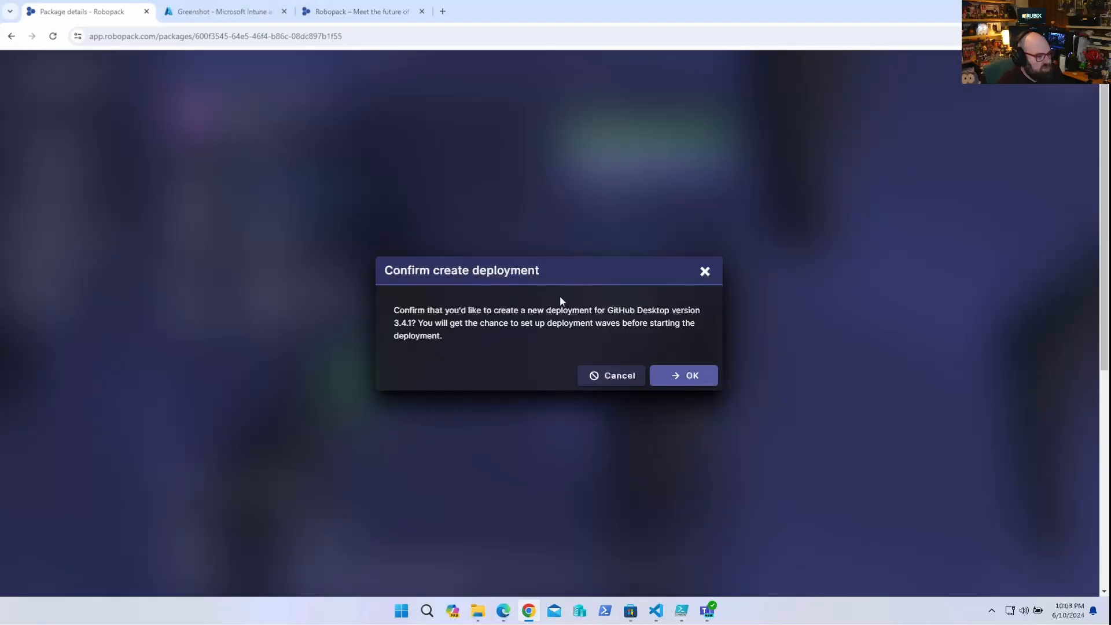
pyautogui.click(683, 379)
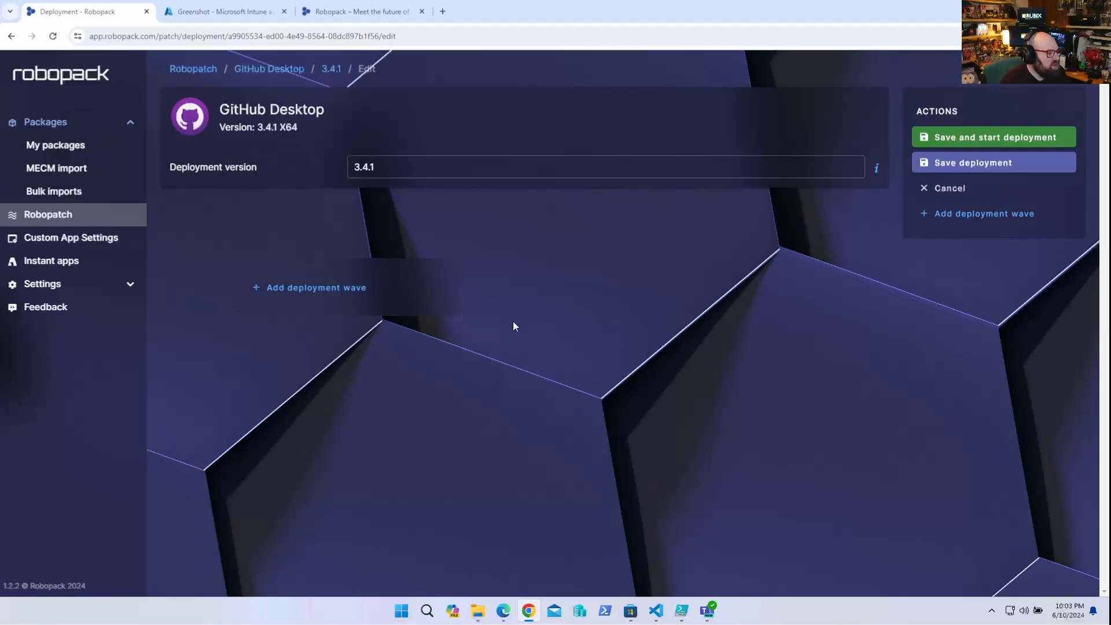
pyautogui.click(292, 289)
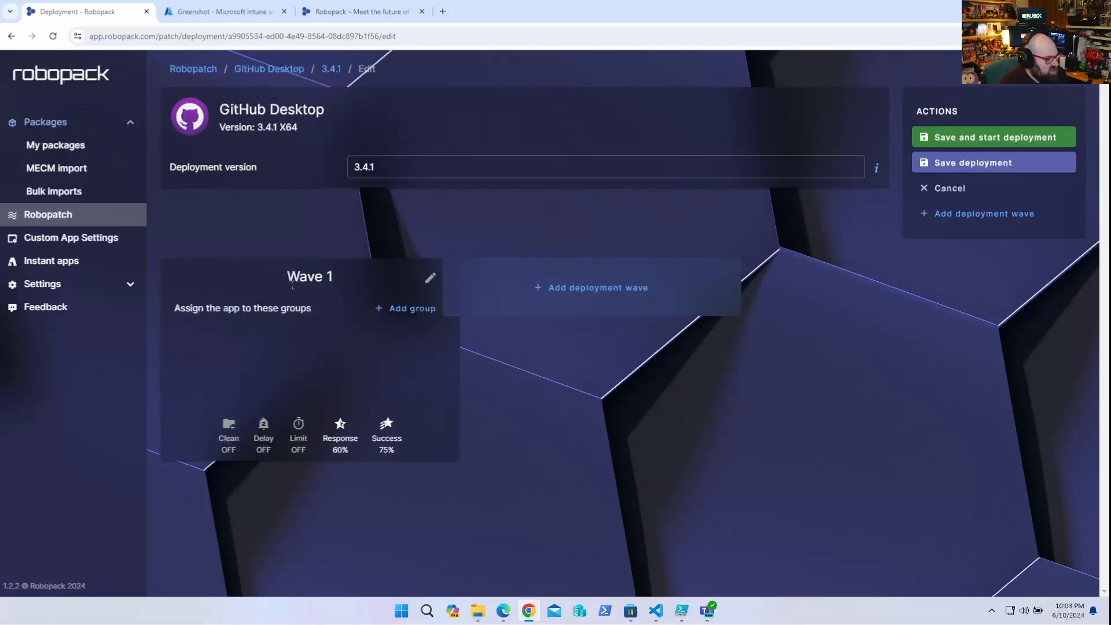
pyautogui.click(427, 278)
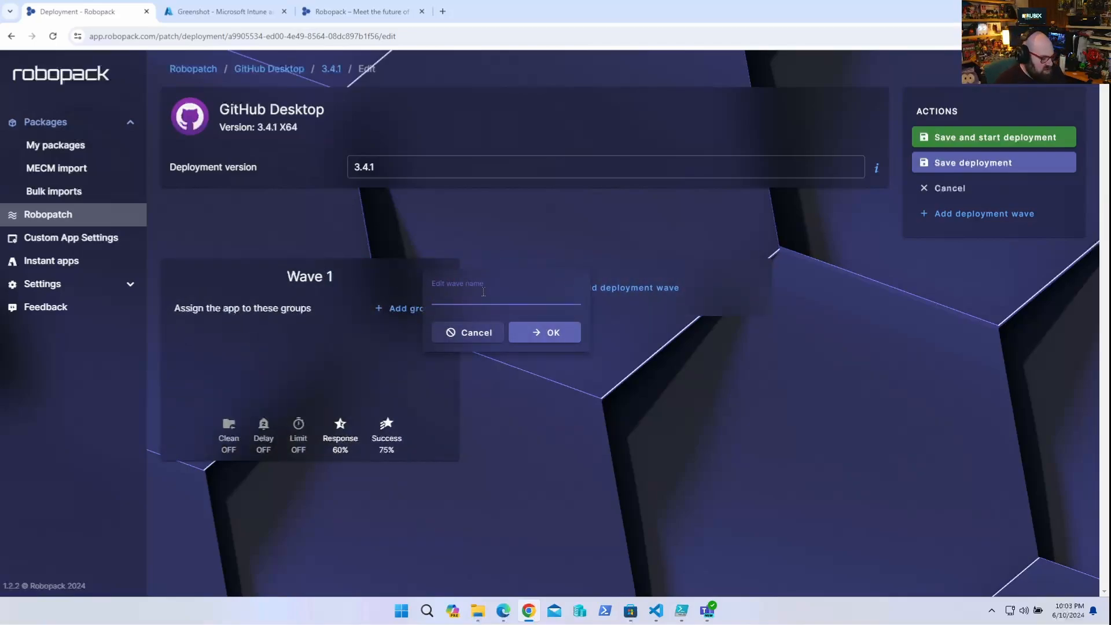
pyautogui.write('Pilot')
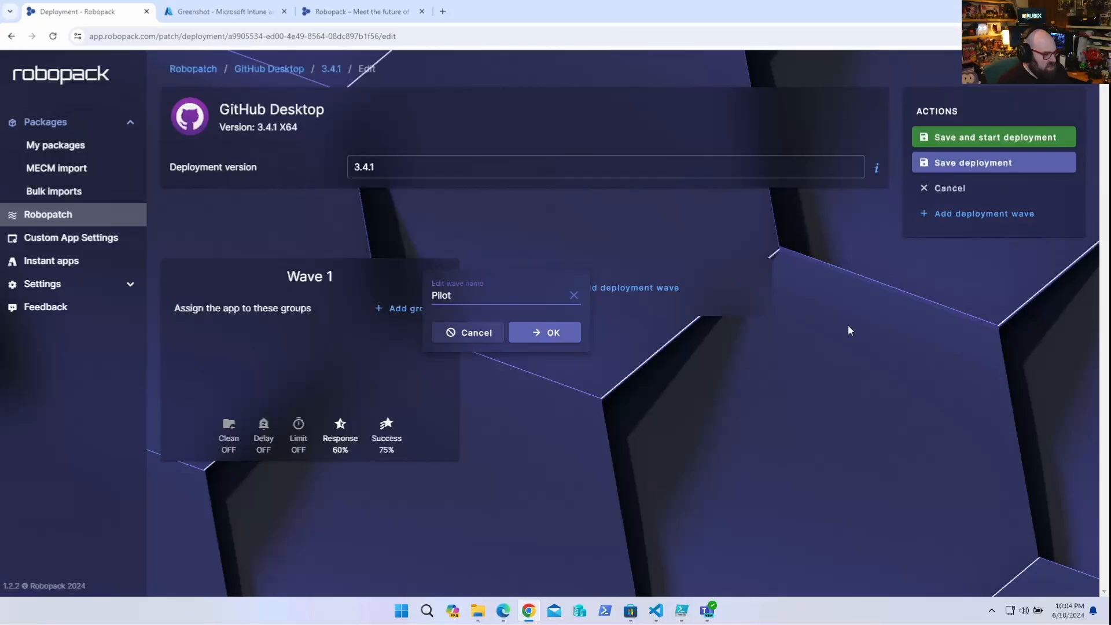
pyautogui.click(557, 333)
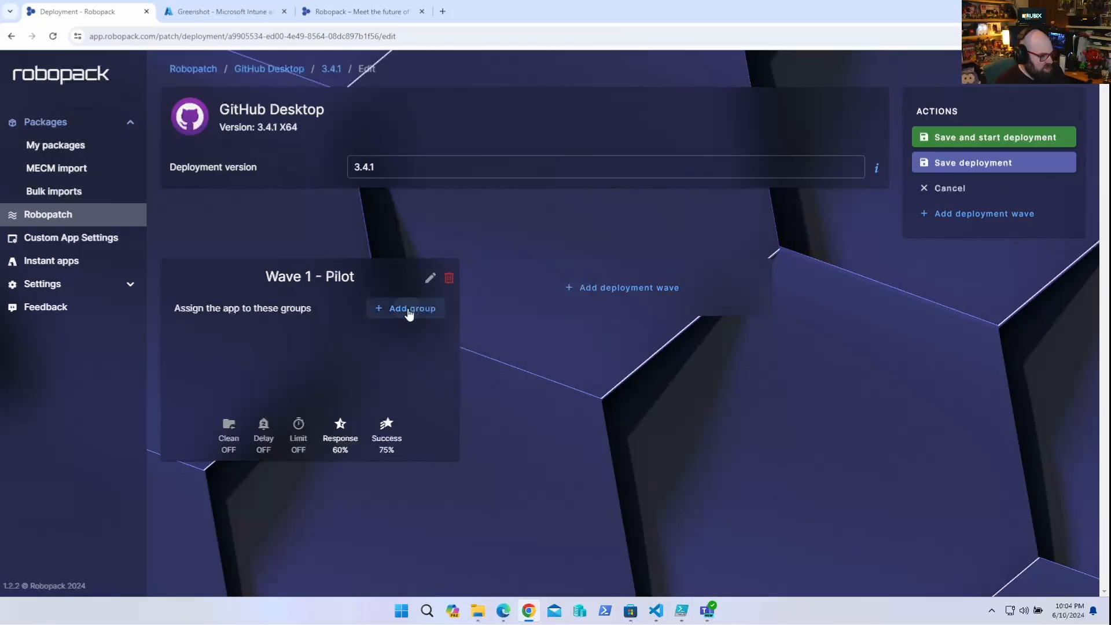
# Add the Robopack-GitHubDesktop-Available group to the Pilot wave and switch its assignment type to Available
pyautogui.click(407, 308)
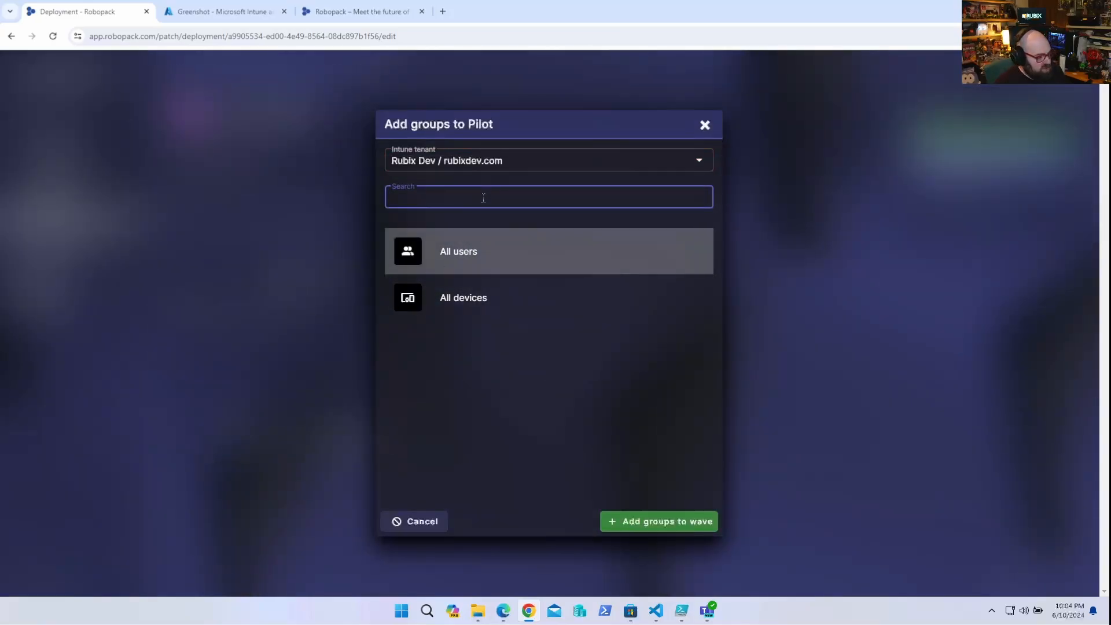
pyautogui.write('robo')
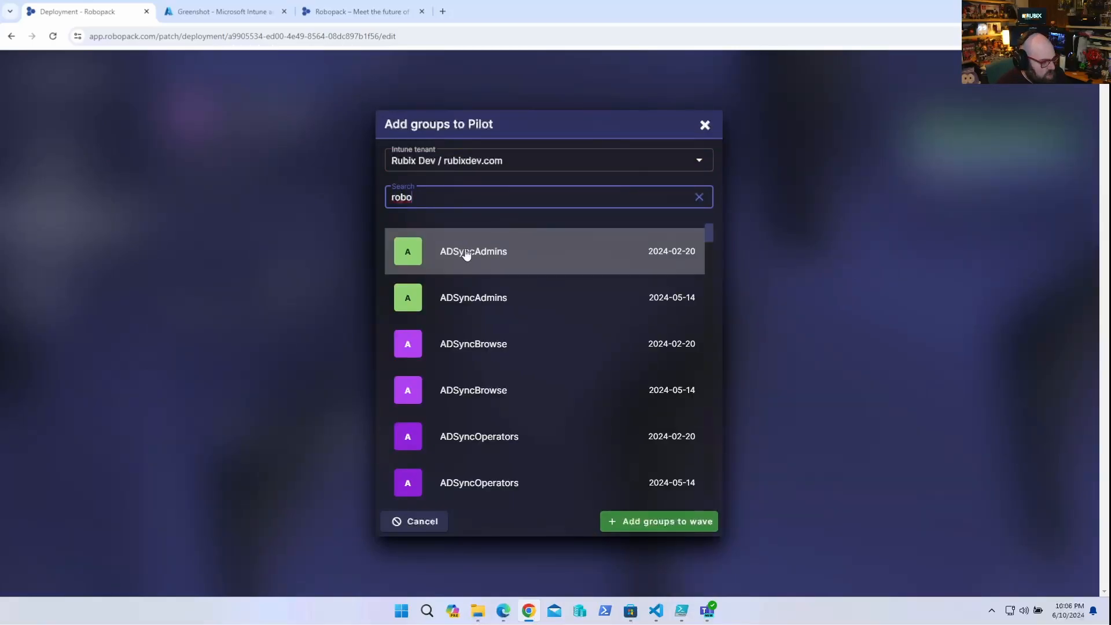
pyautogui.click(501, 254)
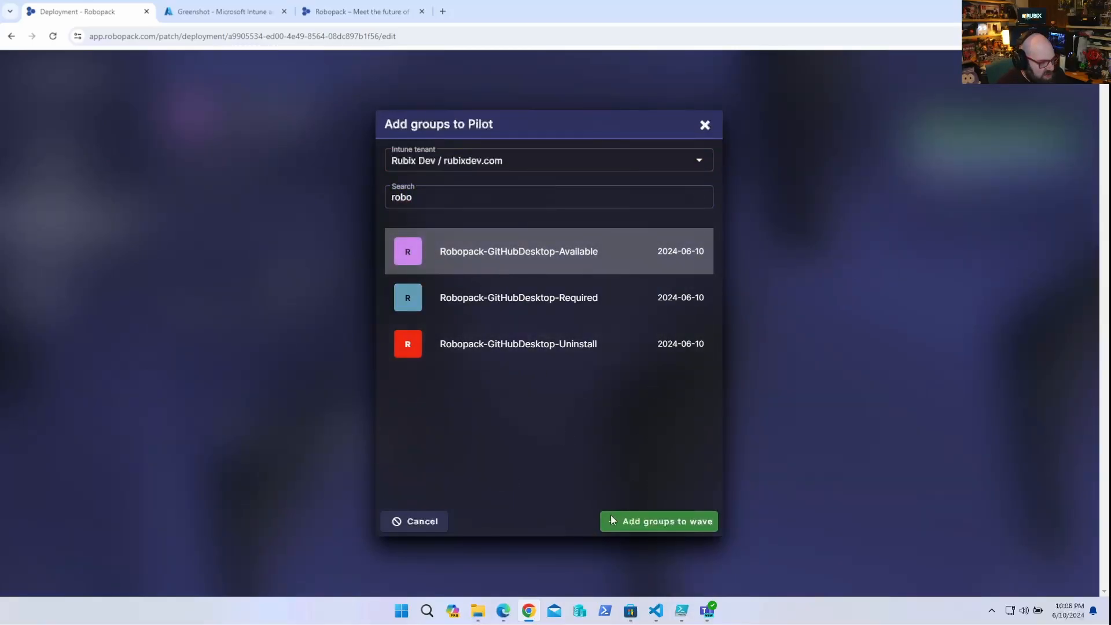
pyautogui.click(625, 521)
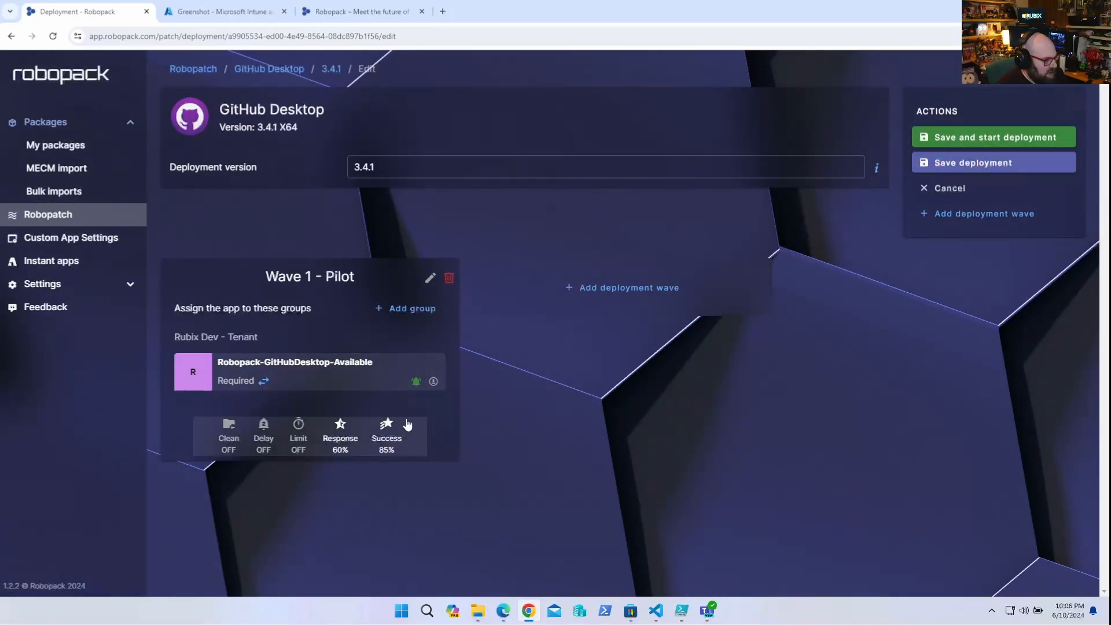
pyautogui.click(265, 382)
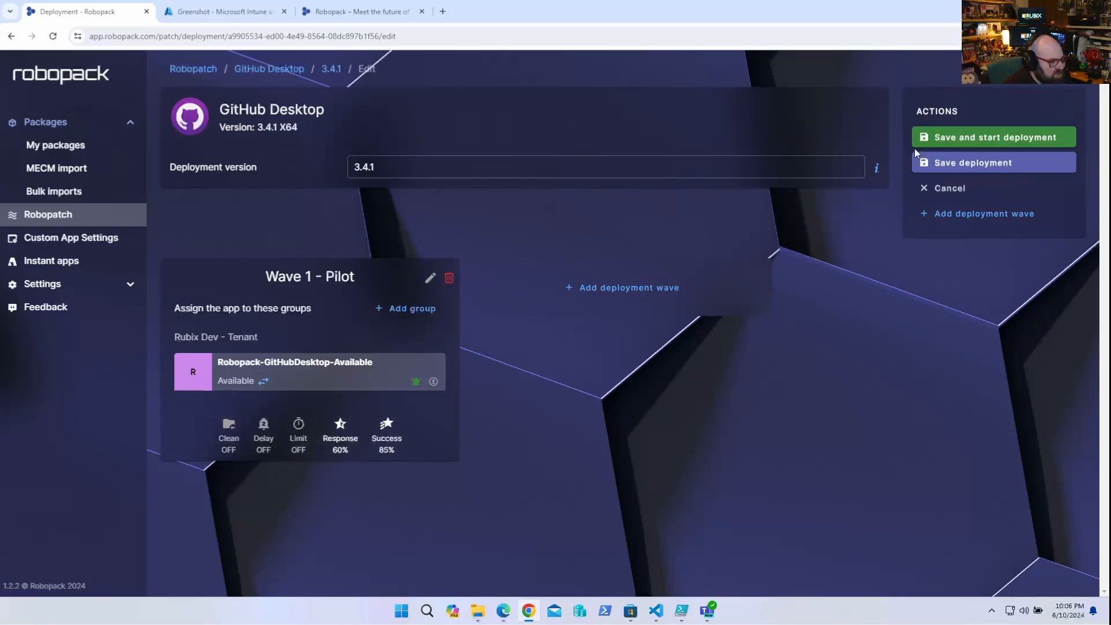
# Save the GitHub Desktop deployment and start it
pyautogui.click(978, 164)
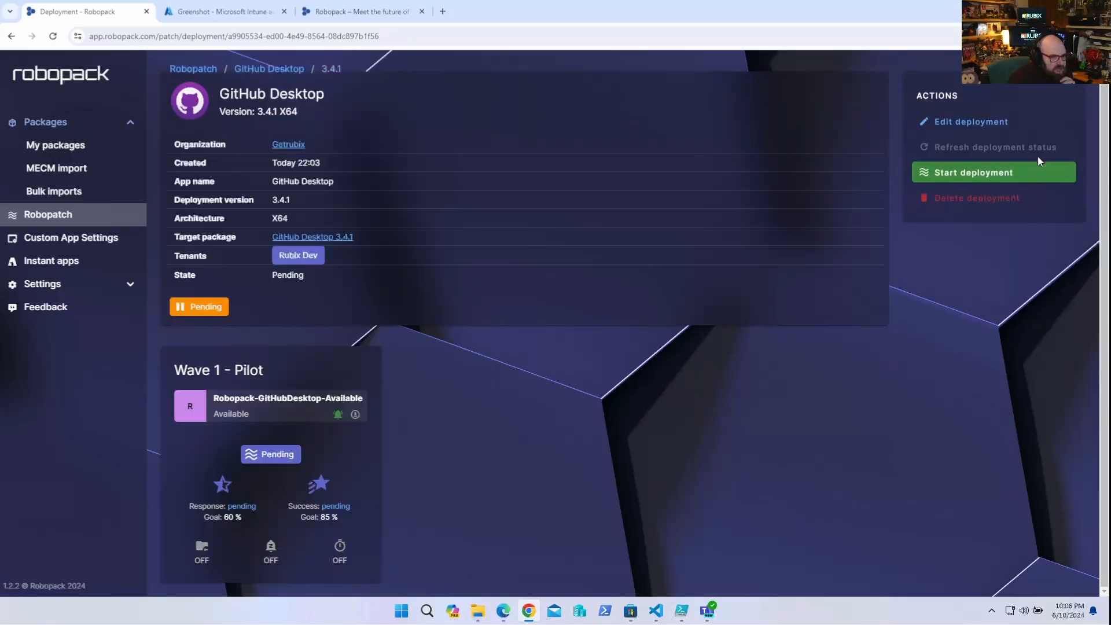
pyautogui.click(1032, 168)
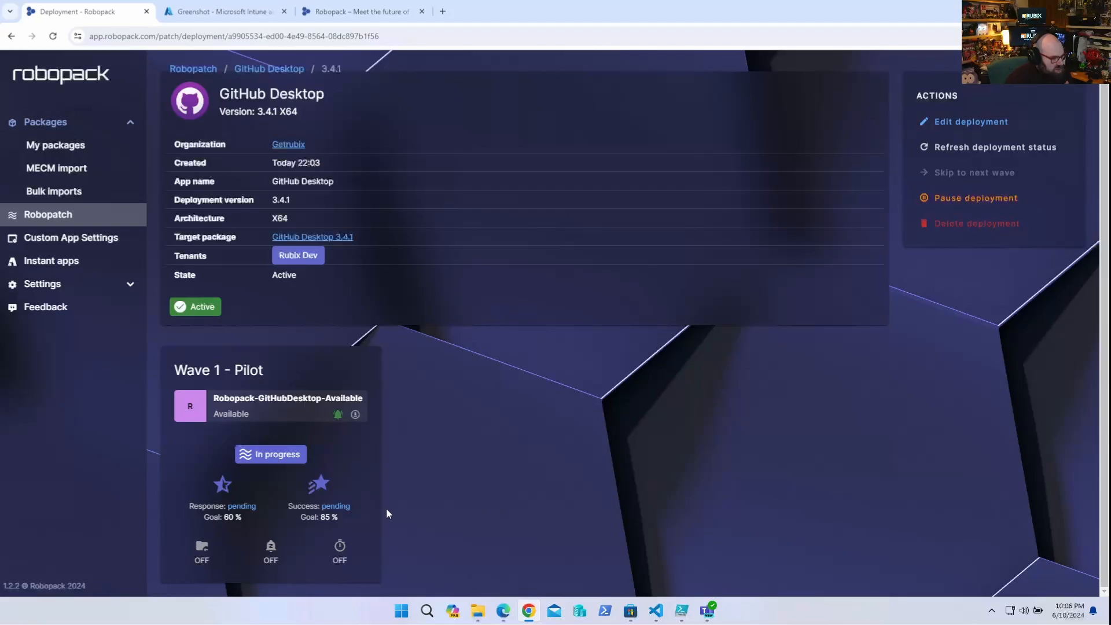
pyautogui.click(362, 469)
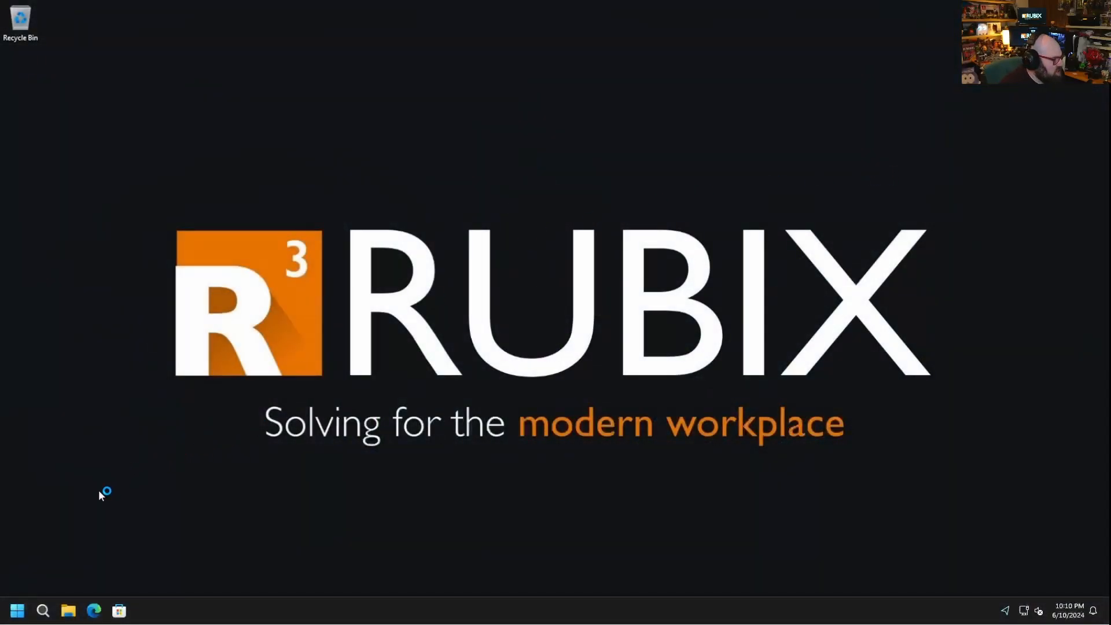
# On the test device, open Company Portal and install GitHub Desktop from the recently published apps
pyautogui.click(16, 612)
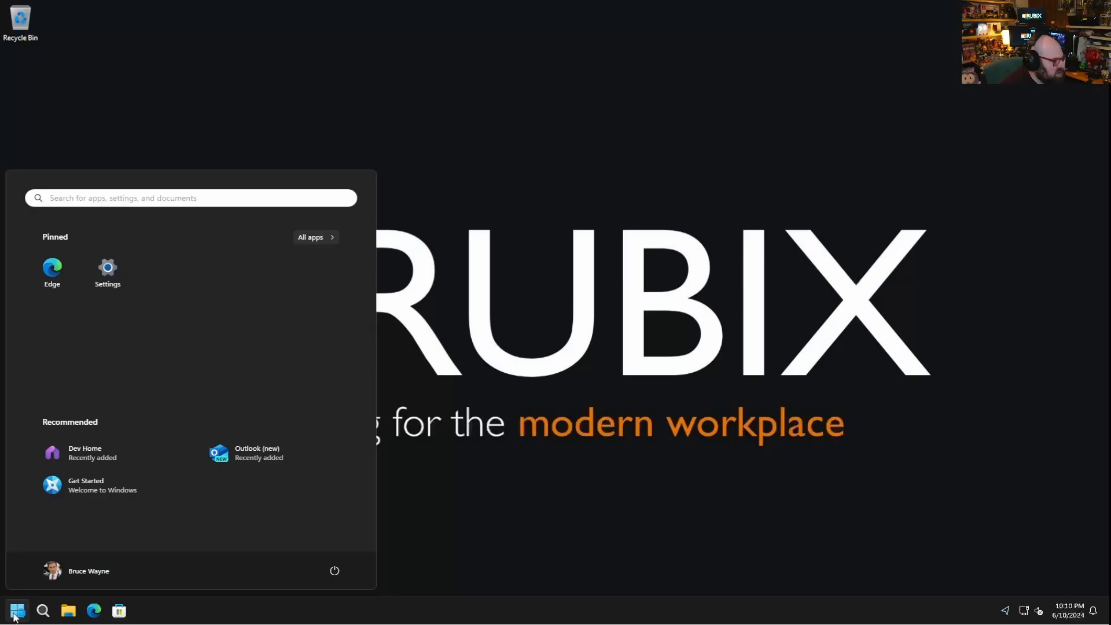
pyautogui.click(332, 235)
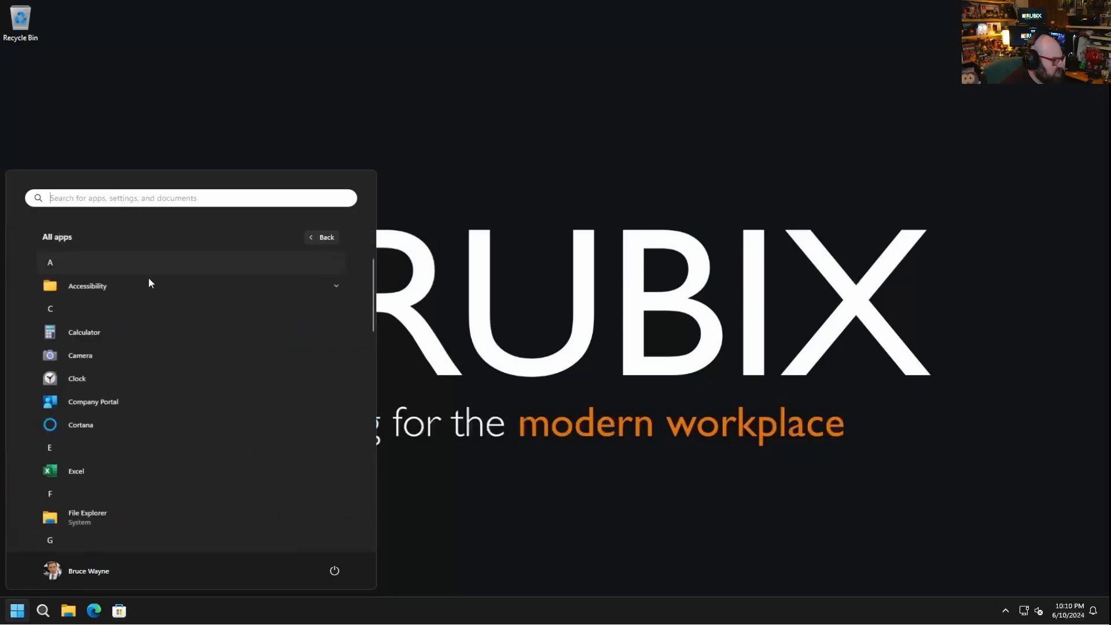
pyautogui.click(95, 405)
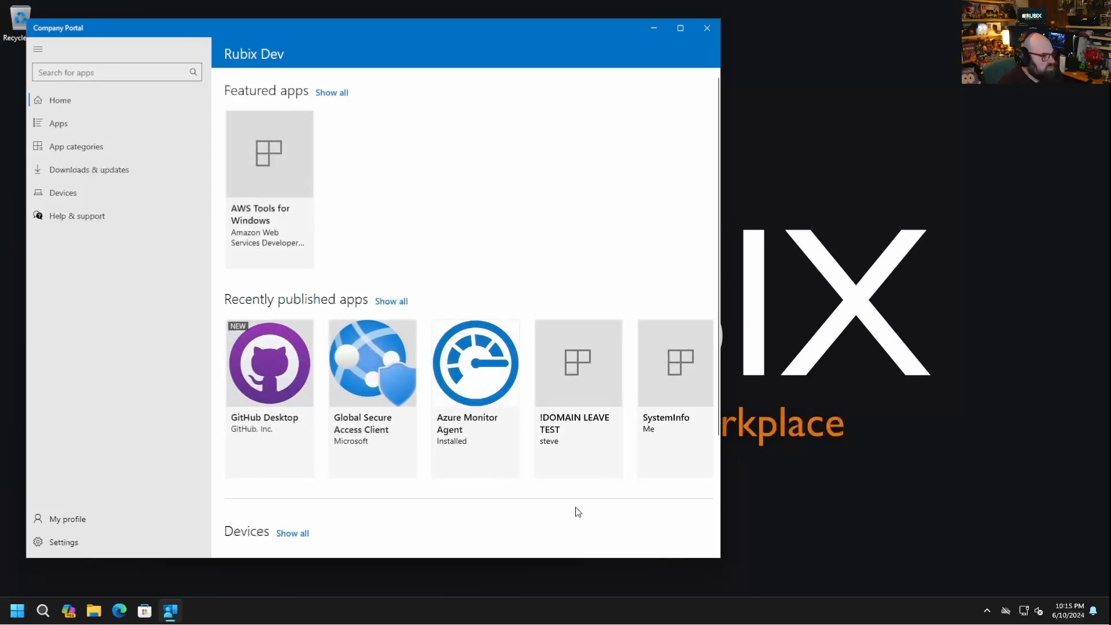
pyautogui.moveTo(321, 36)
pyautogui.mouseDown()
pyautogui.moveTo(346, 61)
pyautogui.moveTo(328, 53)
pyautogui.mouseUp()
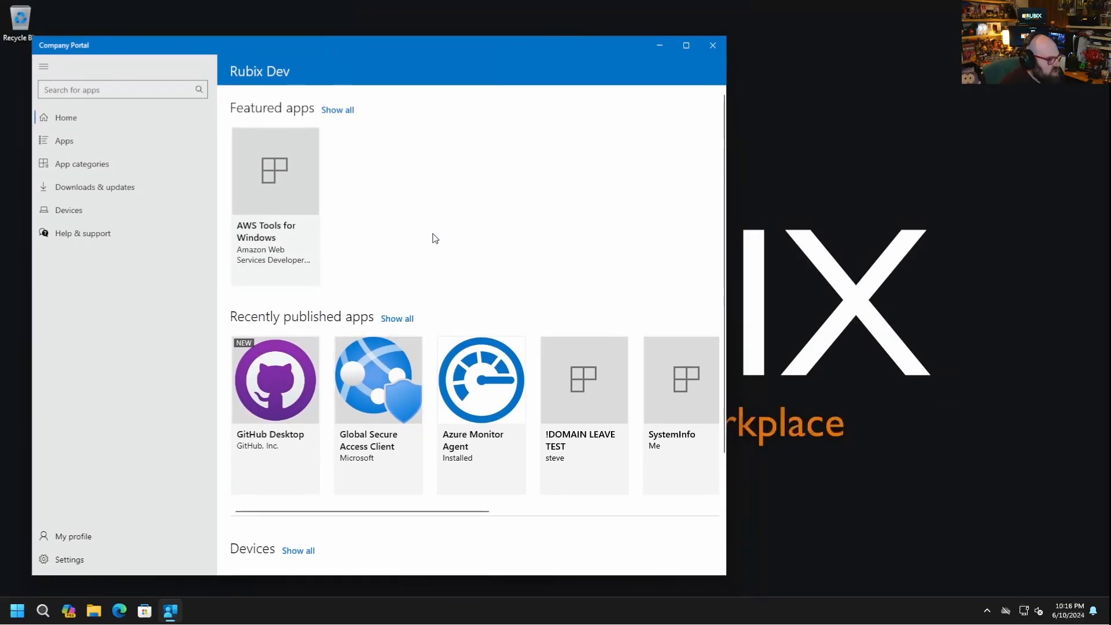
pyautogui.click(256, 393)
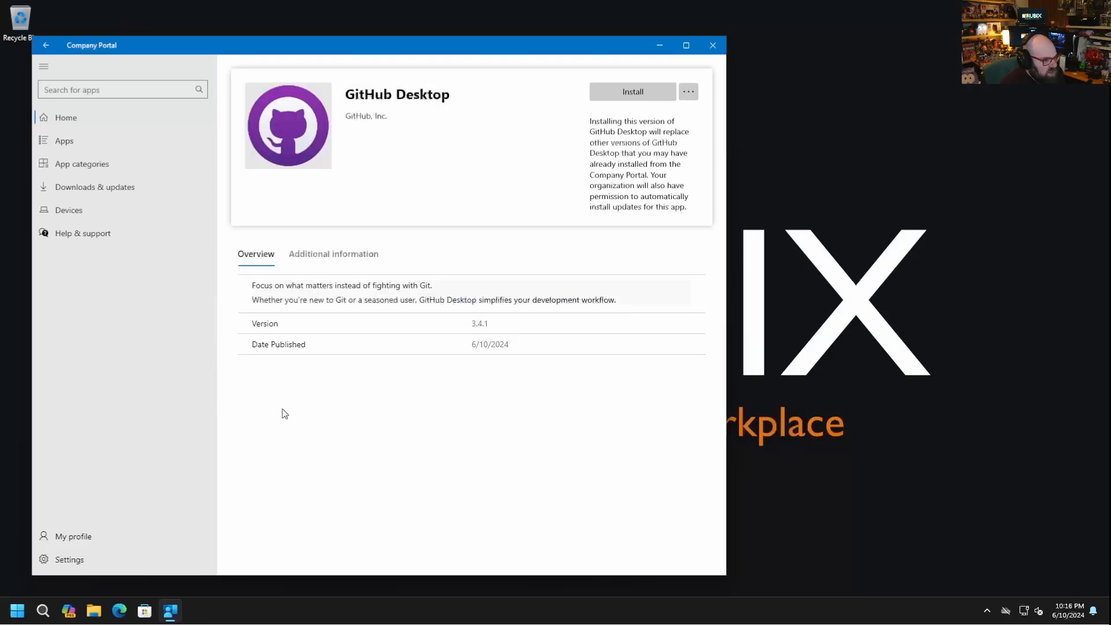
pyautogui.click(631, 95)
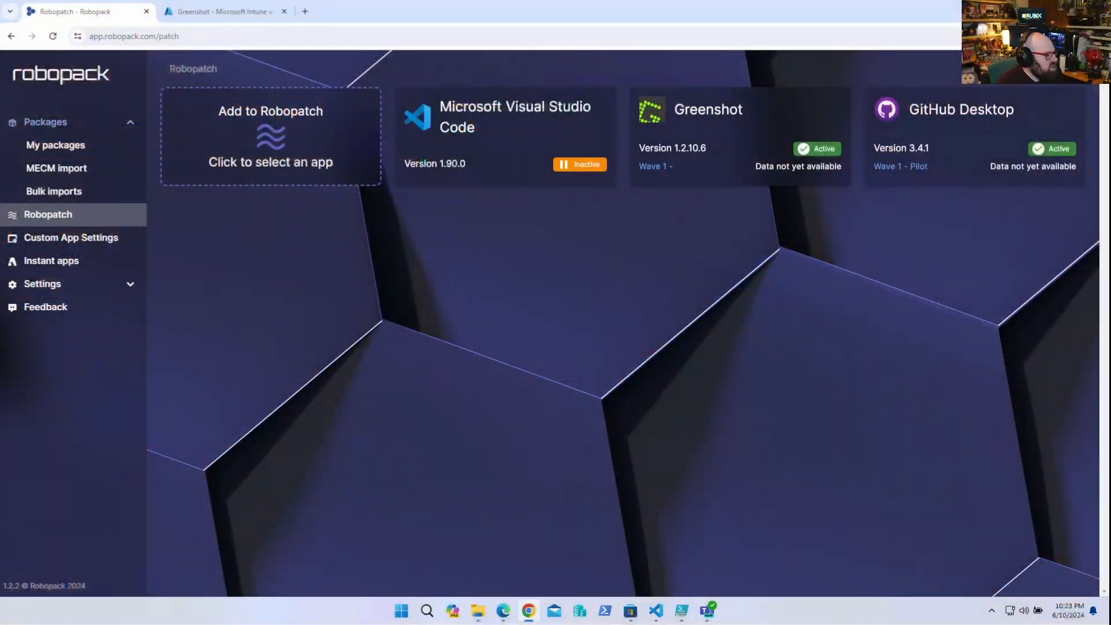
# Switch back to Robopack, open the MECM import page and show its migration guide
pyautogui.click(67, 172)
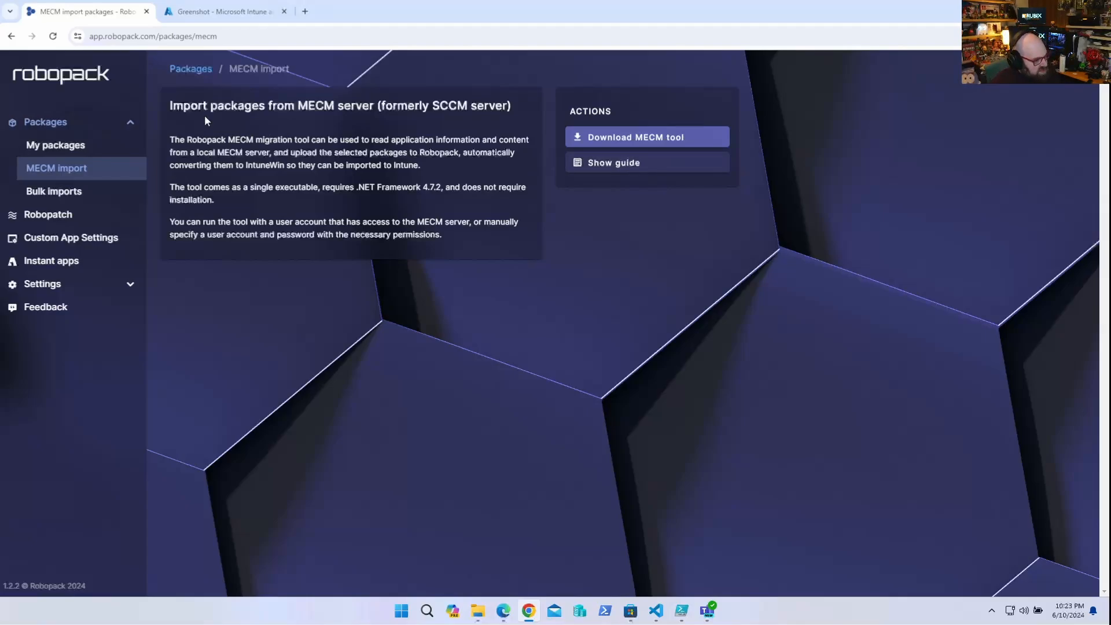
pyautogui.click(667, 168)
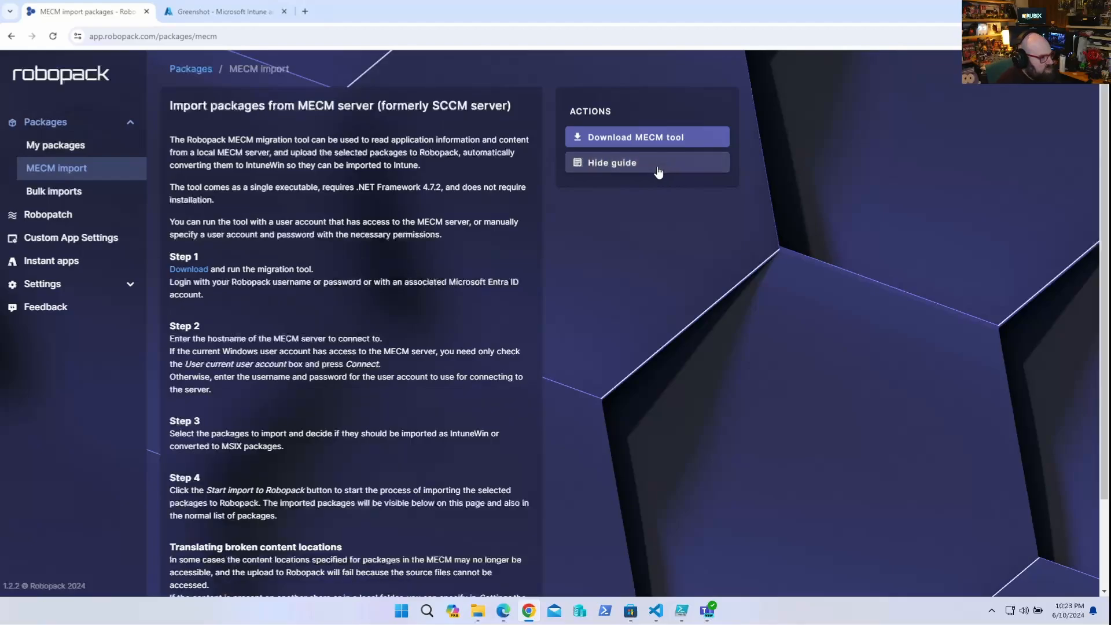
# Read through the MECM migration guide, from downloading the tool and connecting to the server to importing packages and translating broken content locations
pyautogui.scroll(-3, 573, 294)
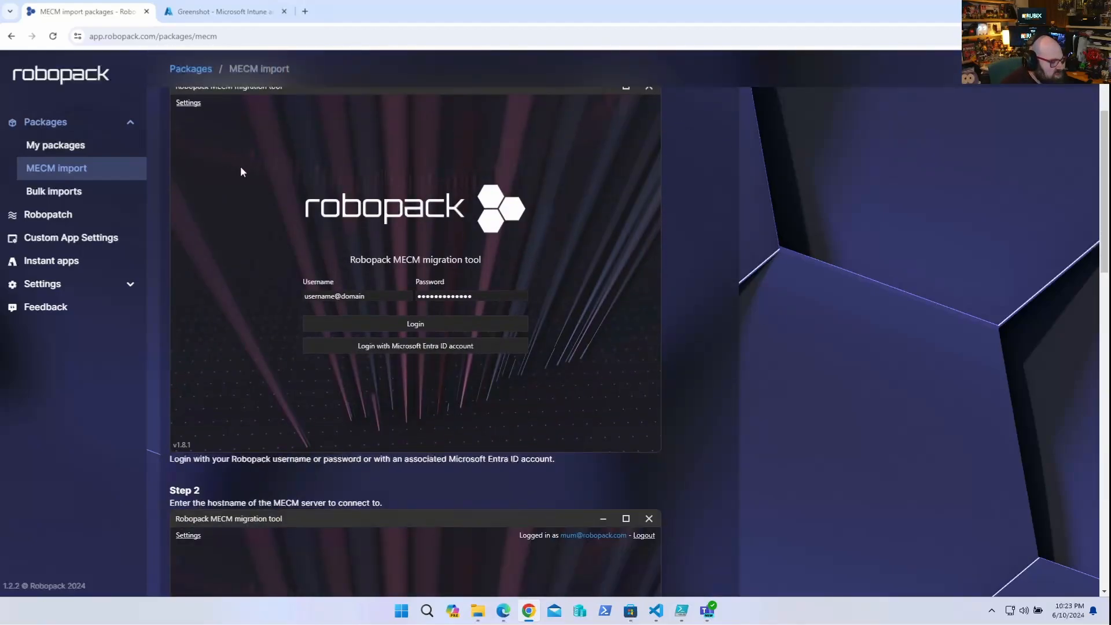
pyautogui.scroll(-3, 241, 168)
pyautogui.scroll(-6, 225, 199)
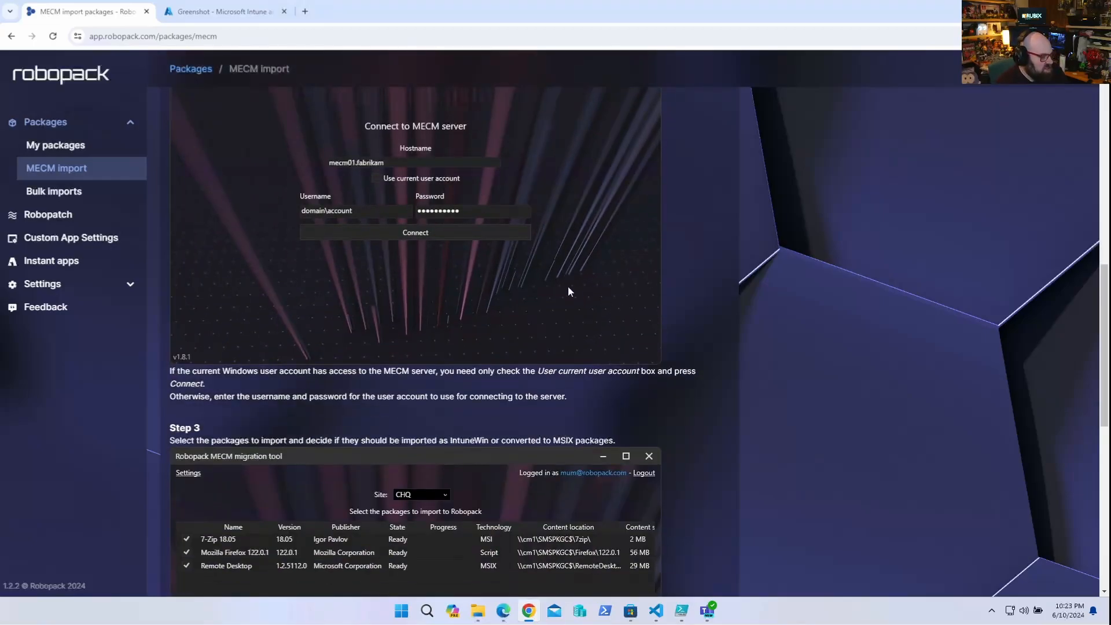
pyautogui.scroll(-4, 782, 270)
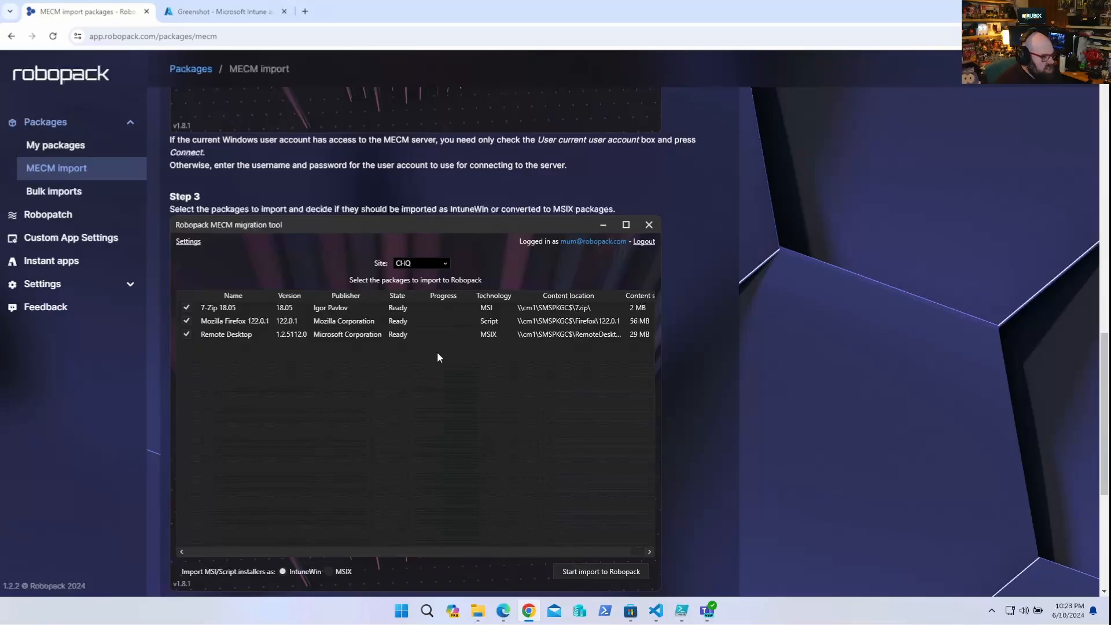
pyautogui.scroll(-5, 389, 335)
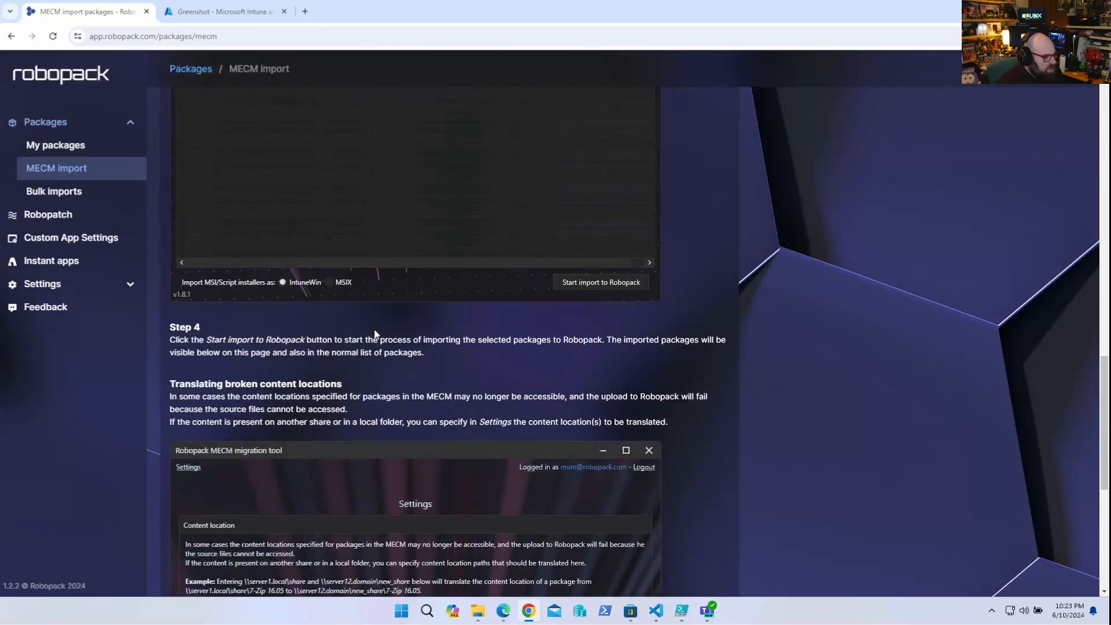
pyautogui.scroll(-5, 370, 333)
pyautogui.scroll(-1, 366, 334)
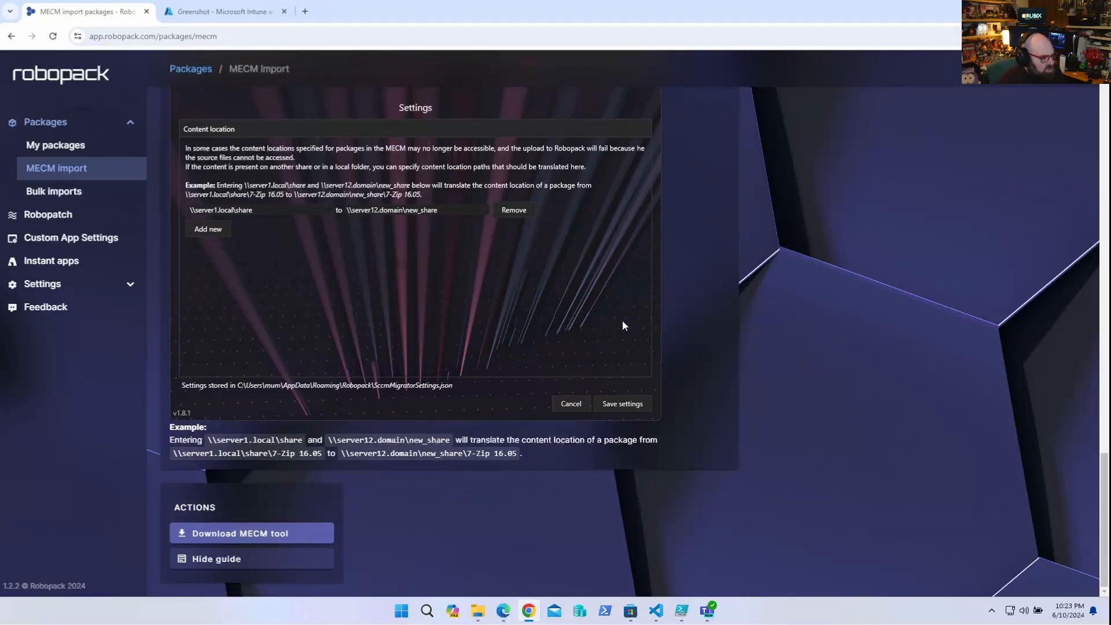
pyautogui.scroll(2, 623, 325)
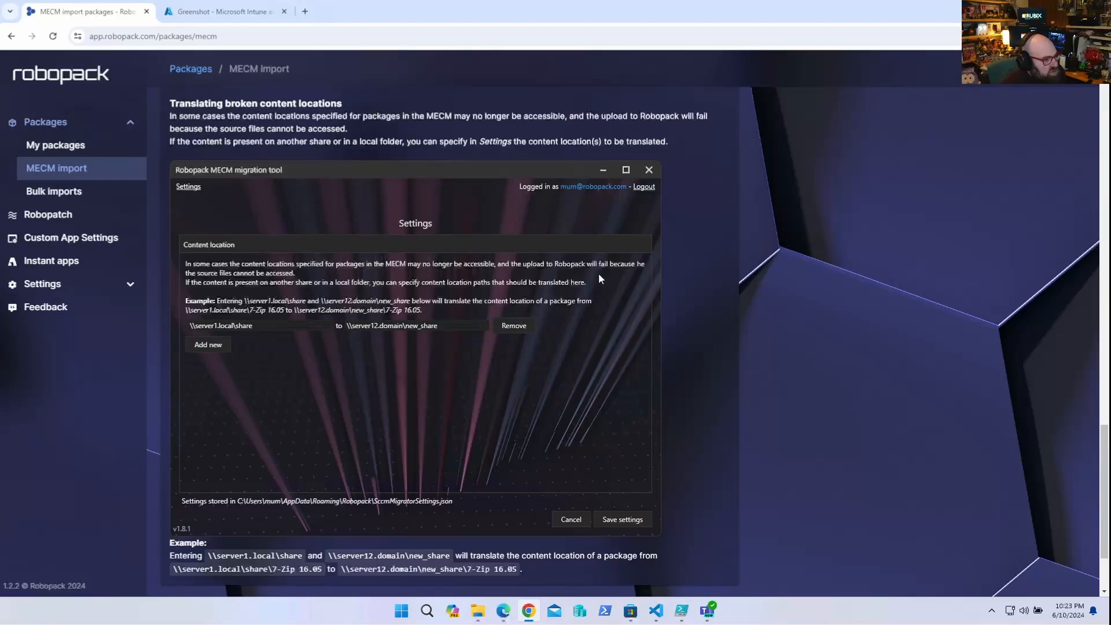
pyautogui.scroll(10, 362, 224)
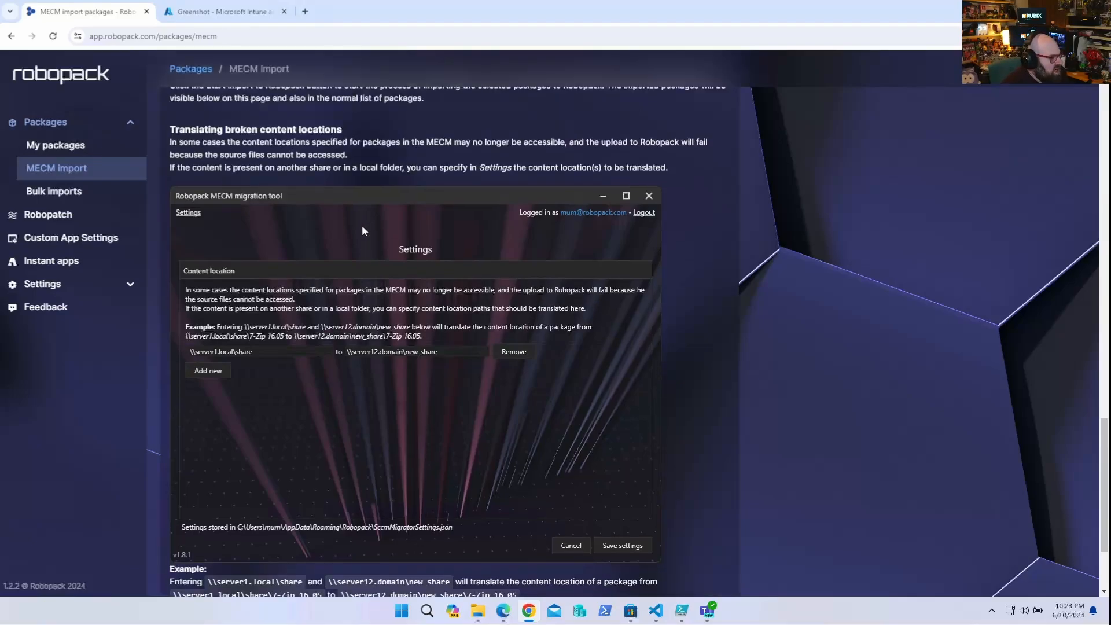
pyautogui.scroll(15, 351, 237)
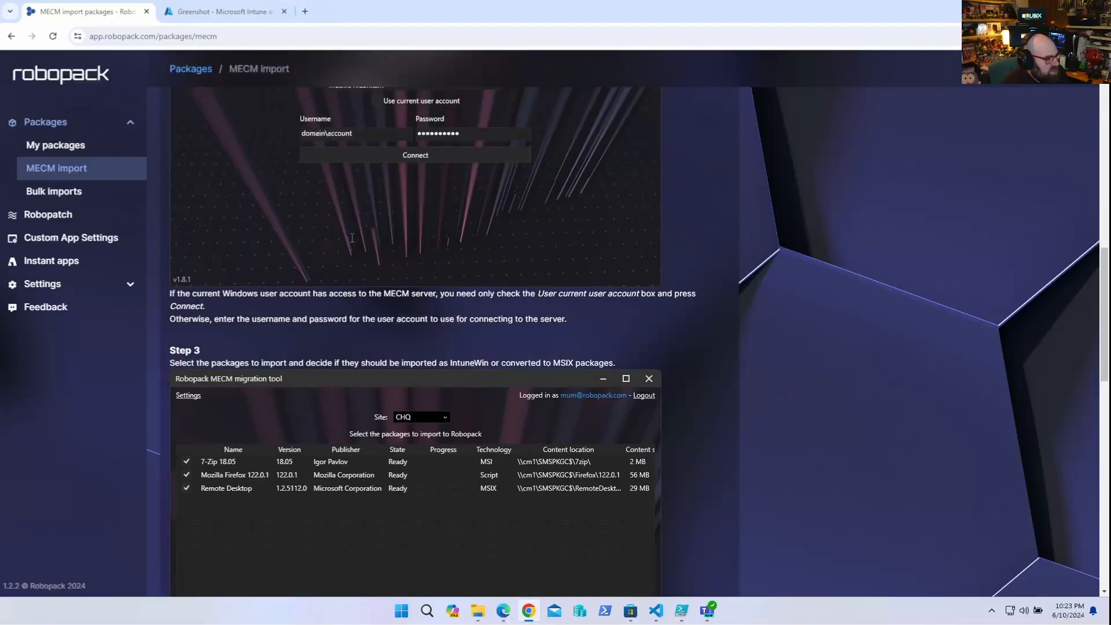
pyautogui.scroll(-1, 346, 240)
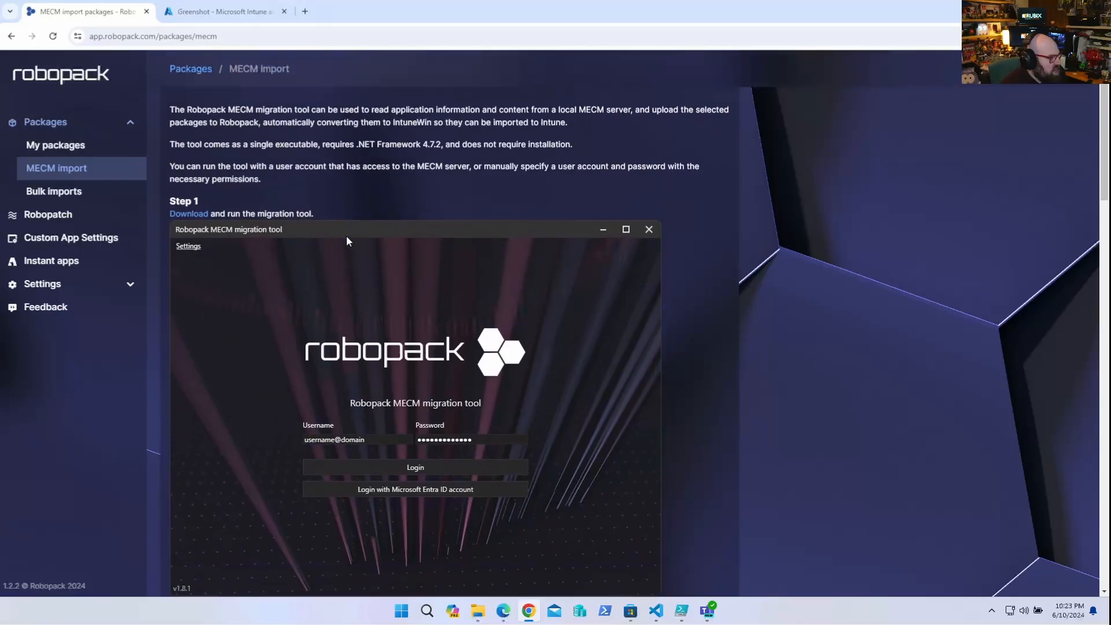
pyautogui.scroll(1, 346, 241)
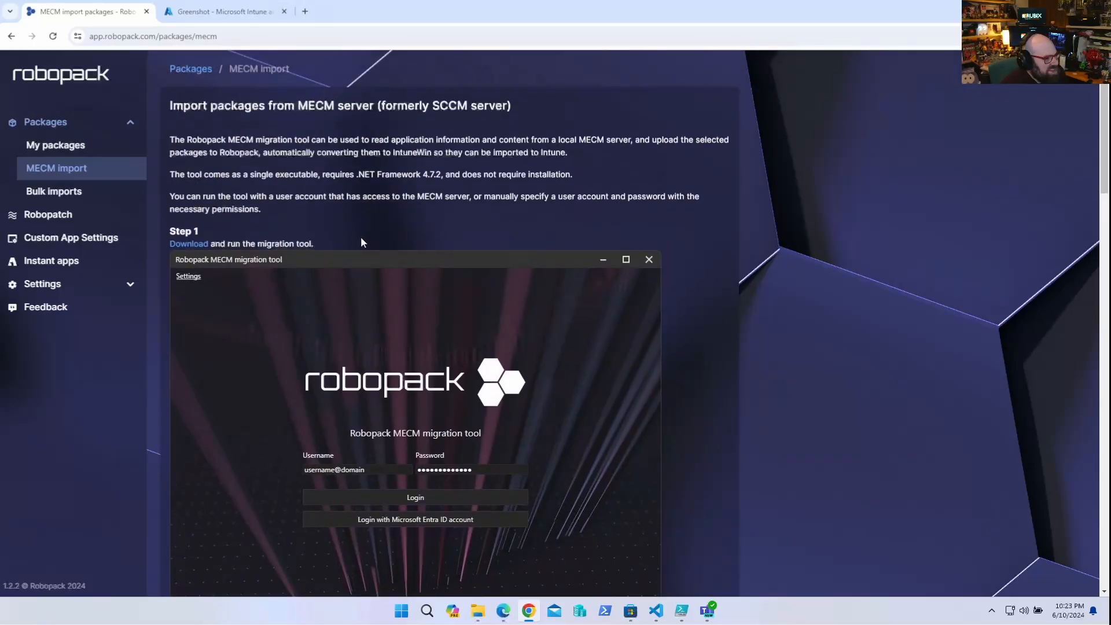
pyautogui.scroll(-3, 333, 236)
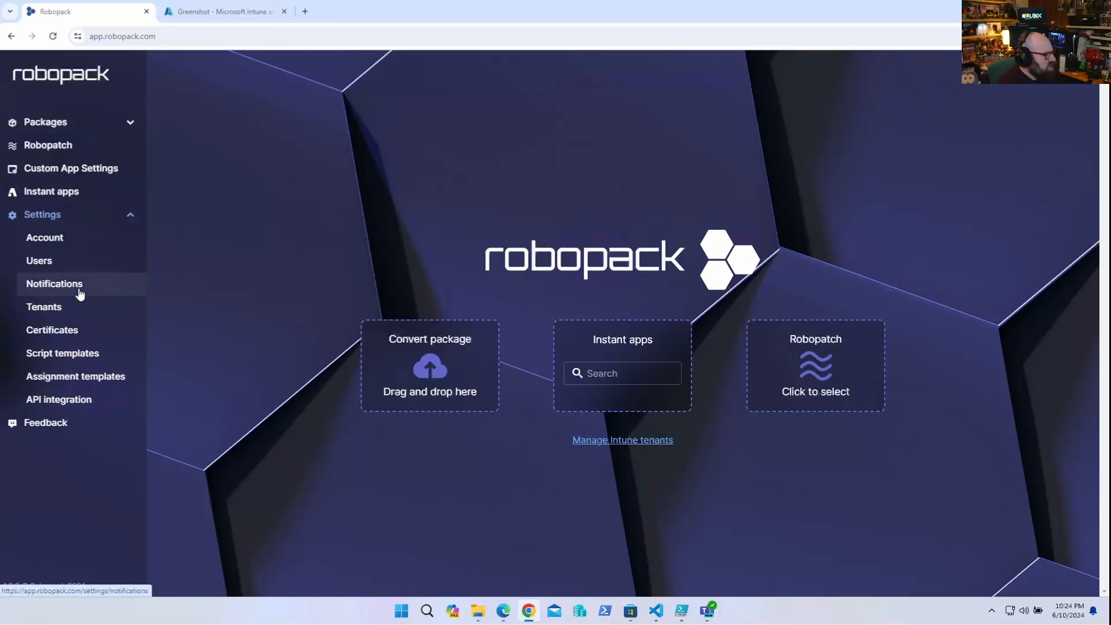
# In the notification settings, start a new flow for Package created and New app version events with a Post to Teams channel action
pyautogui.click(82, 290)
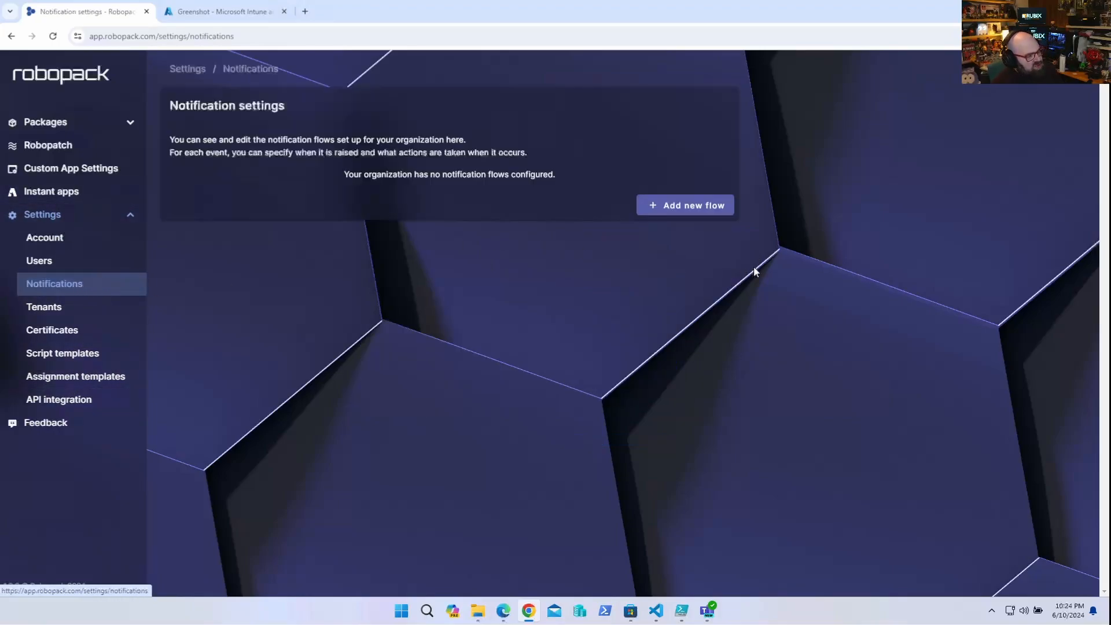
pyautogui.click(686, 207)
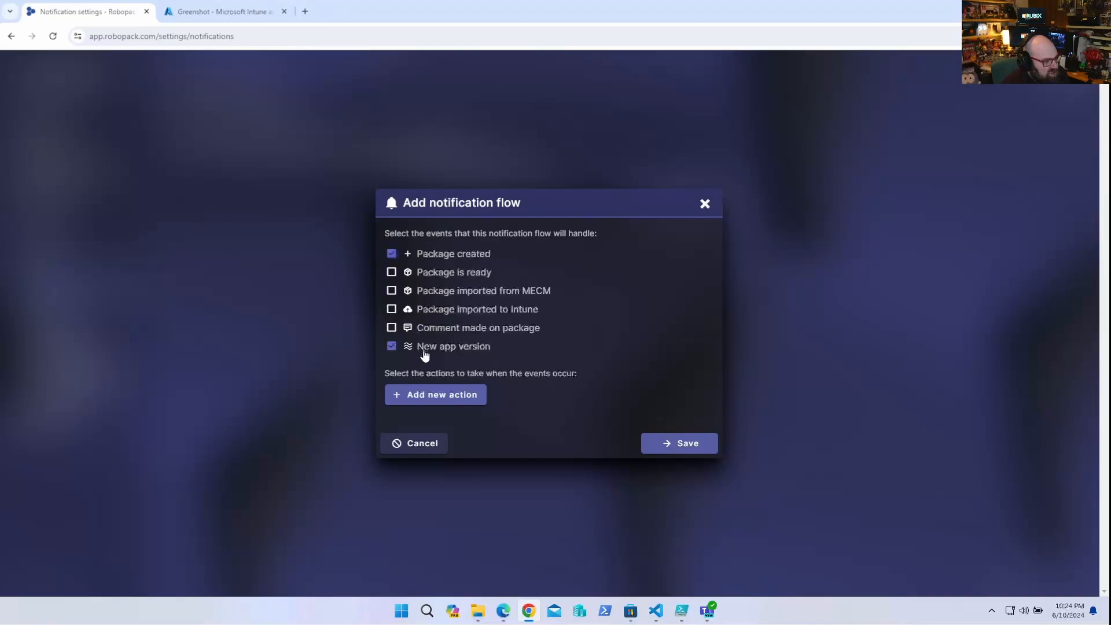
pyautogui.click(449, 399)
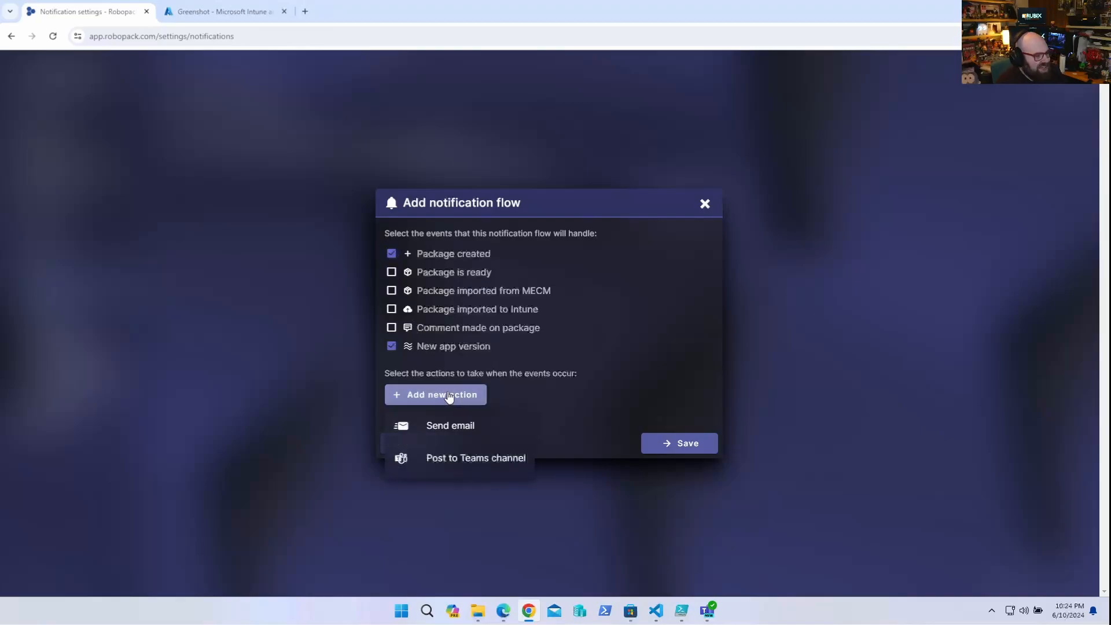
pyautogui.click(478, 462)
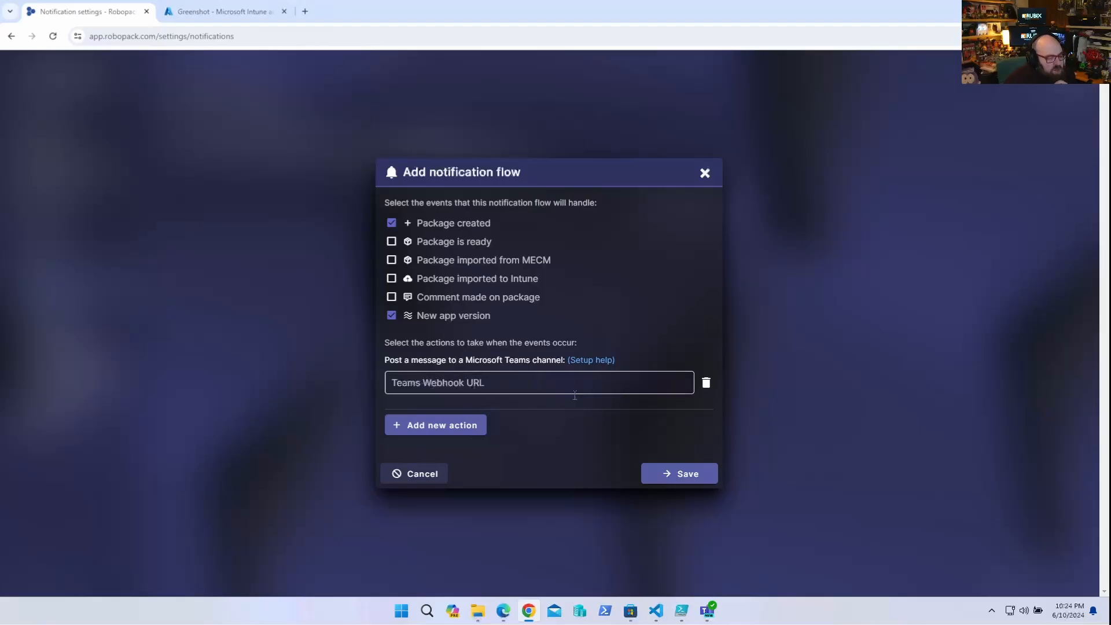
# Review the setup help for connecting a Microsoft Teams channel, and close it
pyautogui.click(598, 361)
pyautogui.scroll(-10, 563, 484)
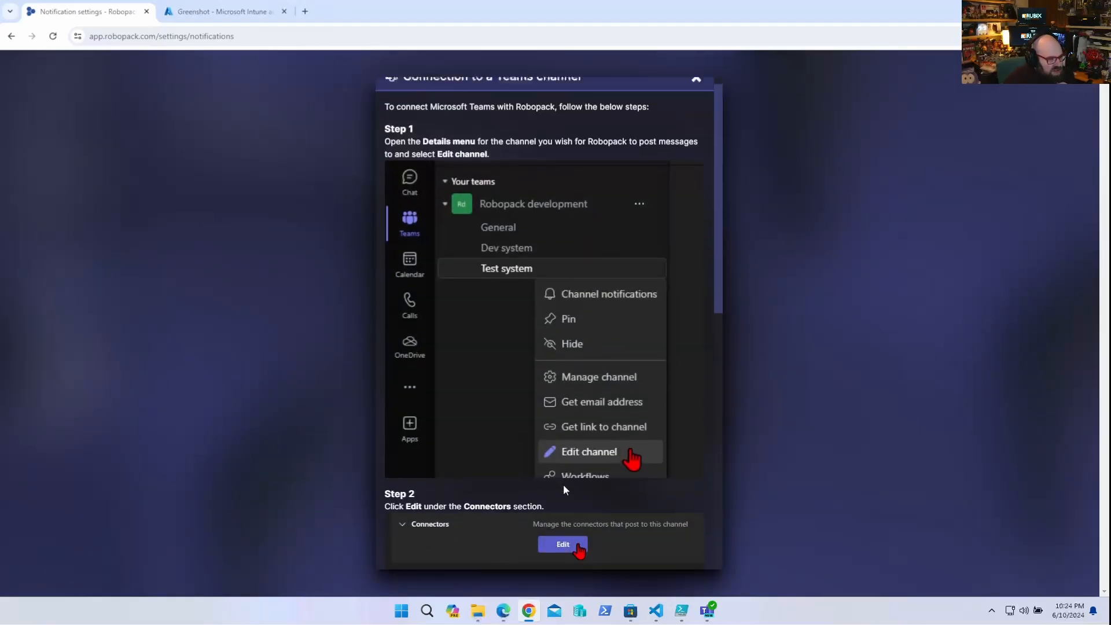
pyautogui.scroll(10, 564, 495)
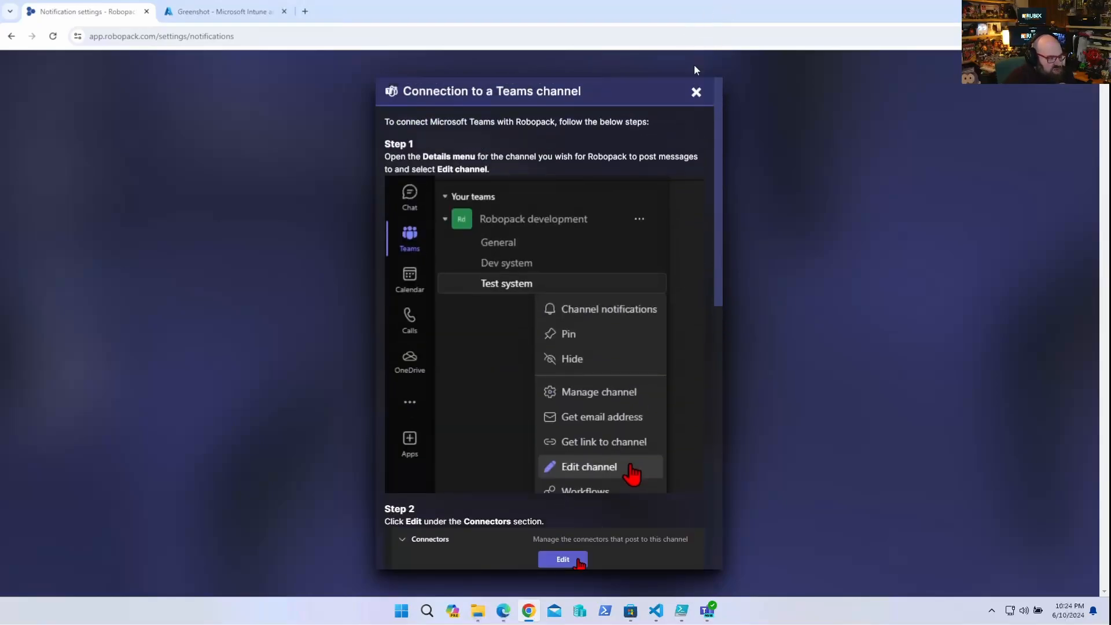
pyautogui.click(696, 93)
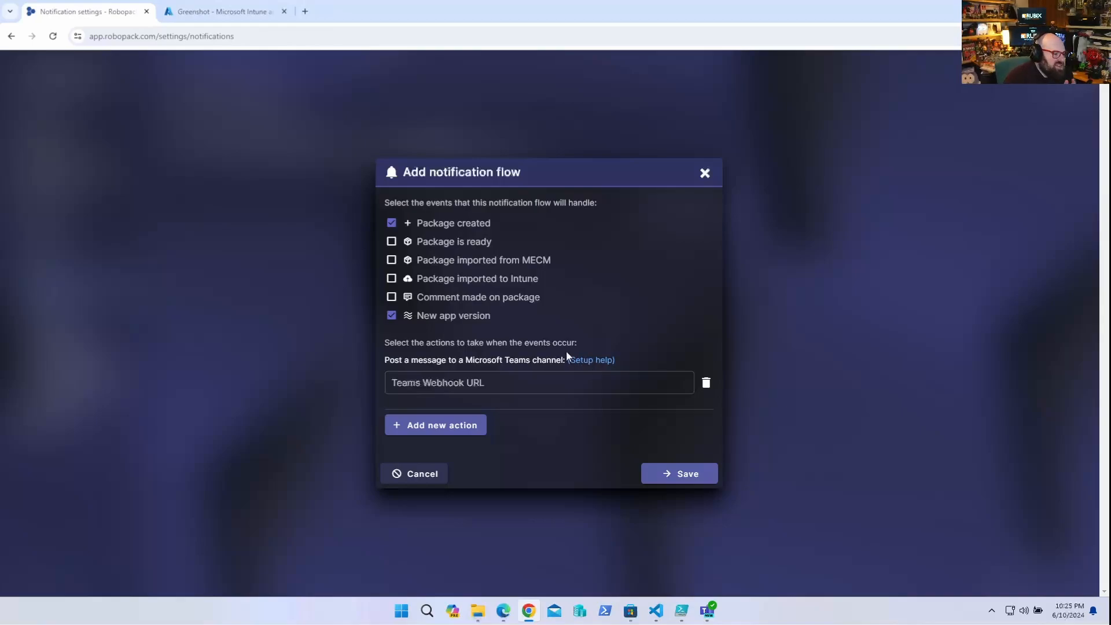
# Remove the Teams channel action and discard the new notification flow without saving
pyautogui.click(705, 382)
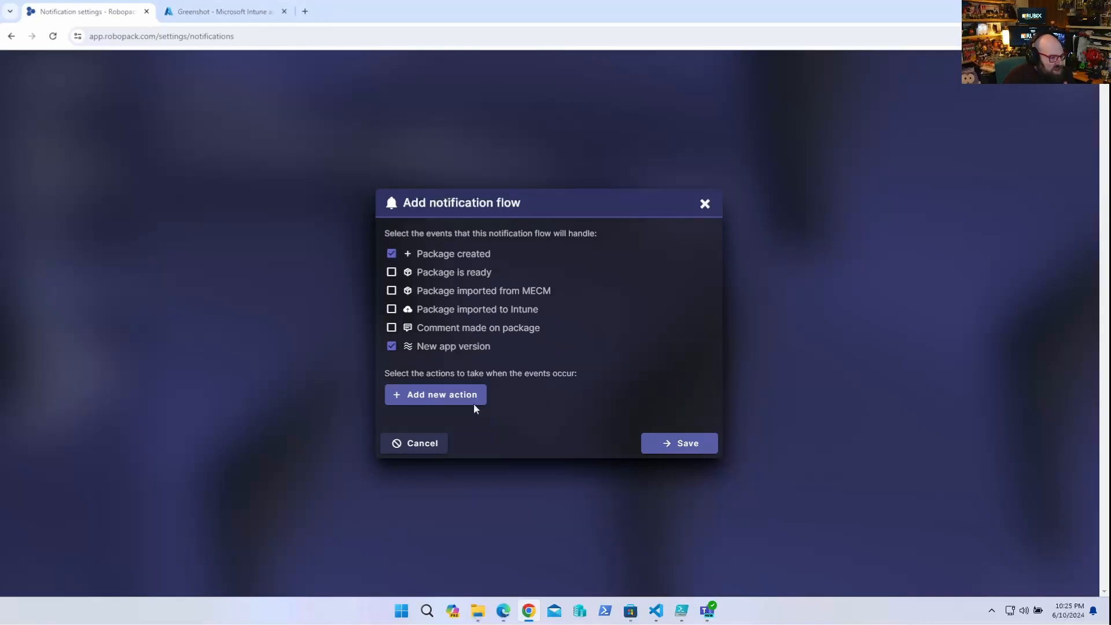
pyautogui.click(461, 398)
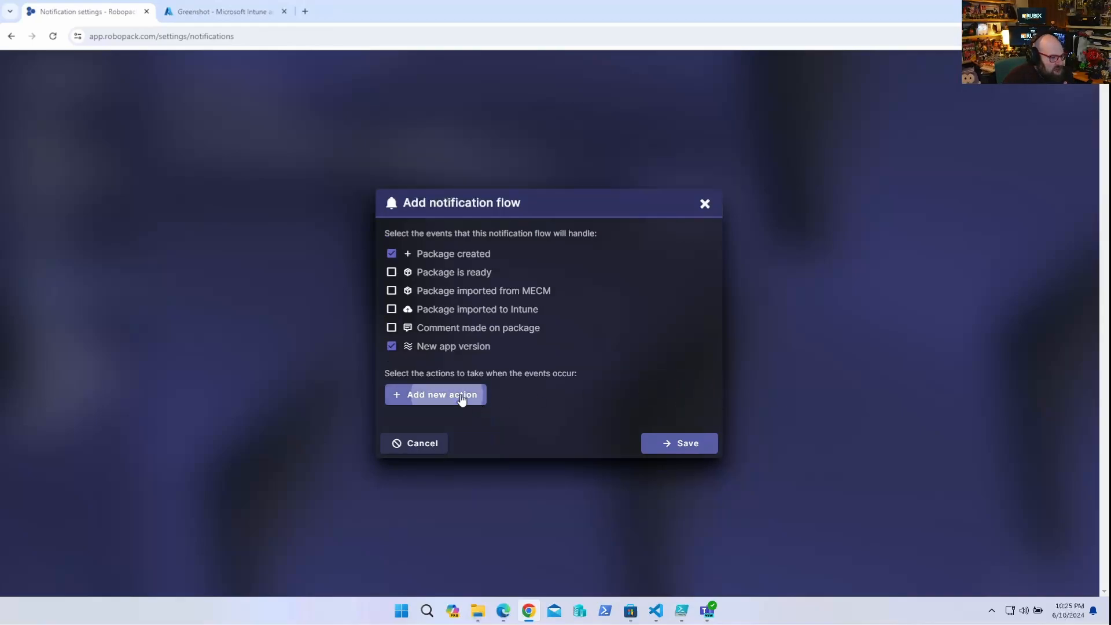
pyautogui.click(629, 396)
pyautogui.click(705, 204)
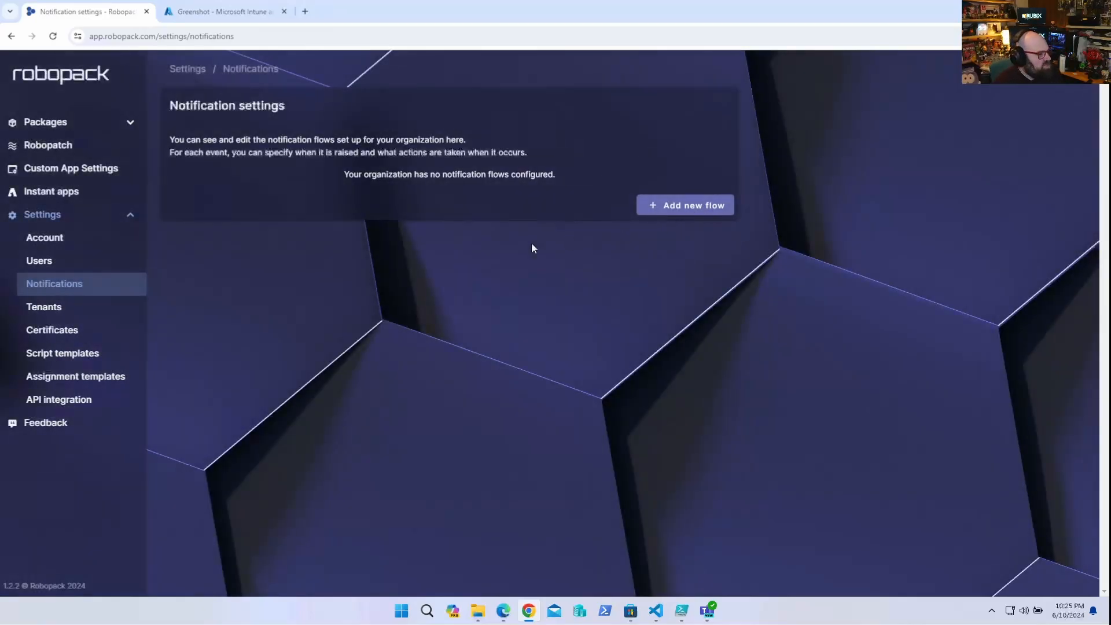